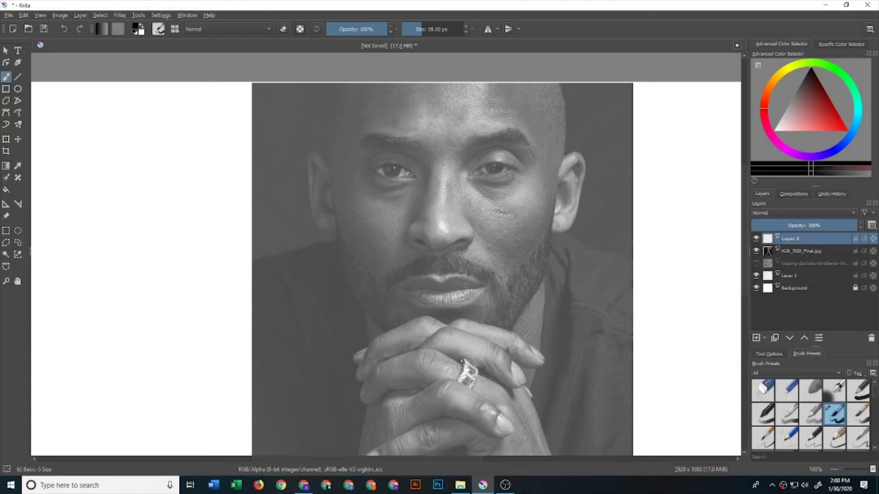
Shrink the brush to 12 px and ink the right eye's lower lid and the right eyebrow.
key(bracketleft)
key(bracketleft)
key(bracketleft)
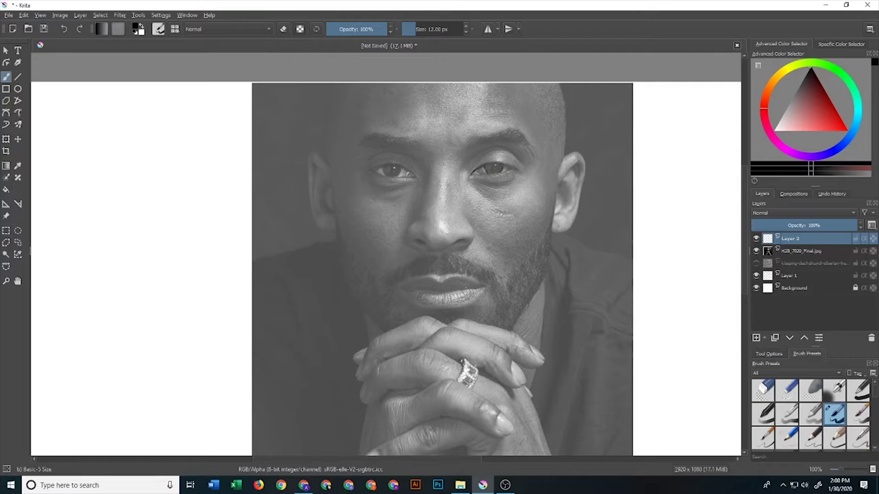
drag(487, 176, 505, 173)
drag(493, 183, 511, 182)
mouse_move(470, 143)
mouse_down()
mouse_move(511, 131)
mouse_move(467, 143)
mouse_up()
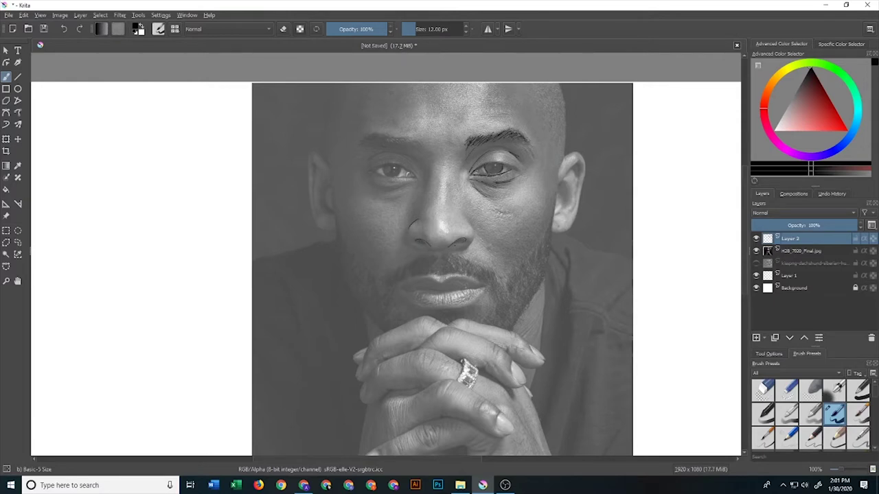
Ink both nostrils and the lower lip, then undo the stray stroke under the left eye.
drag(416, 240, 420, 241)
drag(464, 242, 471, 246)
drag(439, 283, 446, 280)
drag(468, 292, 482, 304)
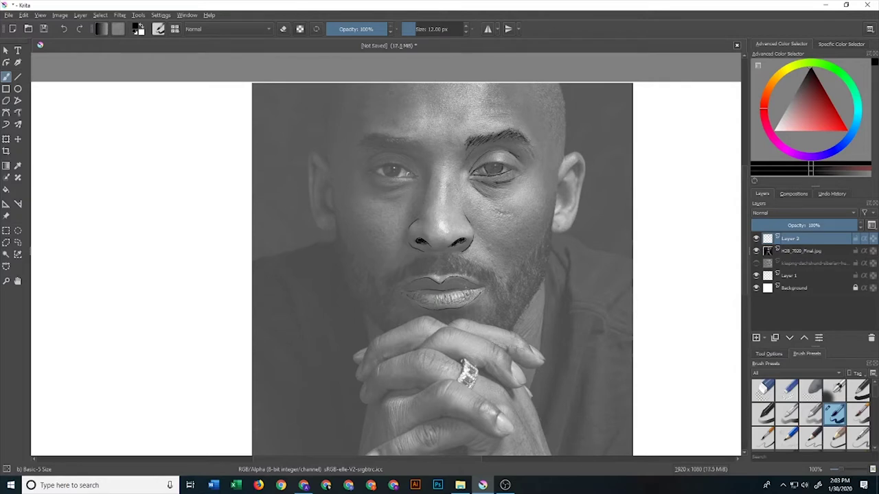
key(ctrl)
key(ctrl+z)
Redraw the under-eye lines and outline the left, right and top edges of the bald head.
mouse_move(396, 179)
mouse_down()
mouse_move(413, 177)
mouse_move(412, 166)
mouse_up()
drag(492, 188, 510, 194)
drag(330, 92, 327, 147)
drag(565, 139, 564, 154)
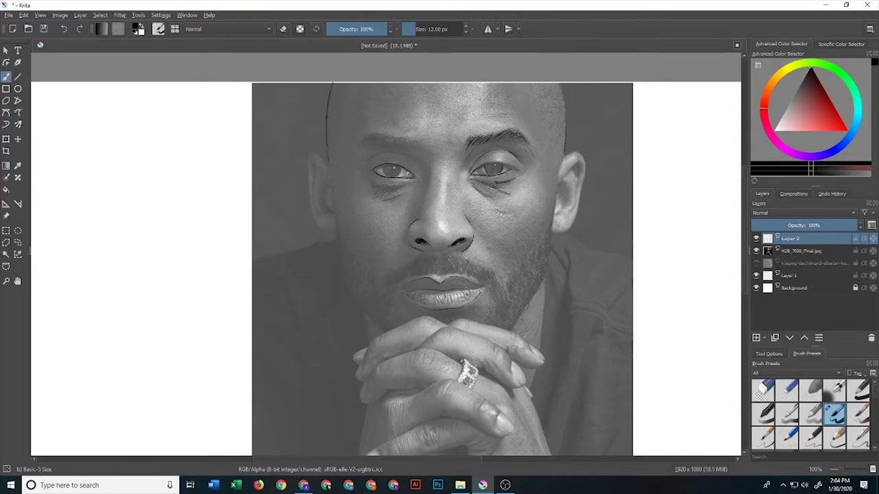
drag(558, 84, 563, 96)
Ink the right jawline, the right ear's outer edge and the left ear with inner detail.
drag(555, 199, 550, 244)
mouse_move(581, 169)
mouse_down()
mouse_move(574, 221)
mouse_move(559, 233)
mouse_up()
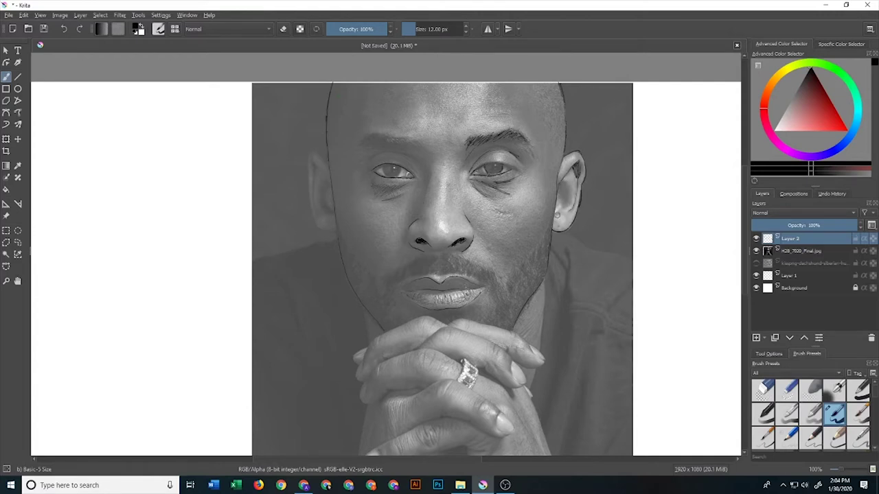
mouse_move(329, 160)
mouse_down()
mouse_move(319, 153)
mouse_move(309, 185)
mouse_move(332, 232)
mouse_up()
mouse_move(329, 187)
mouse_down()
mouse_move(323, 181)
mouse_move(327, 187)
mouse_up()
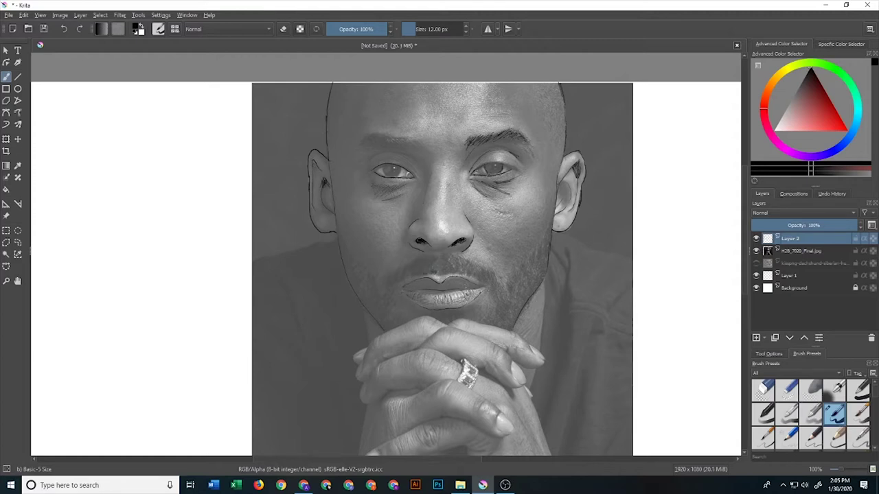
Add moustache hairs and left-jaw stubble, then ink the left eyebrow with a sampled dark colour, undoing one stroke.
drag(411, 265, 393, 281)
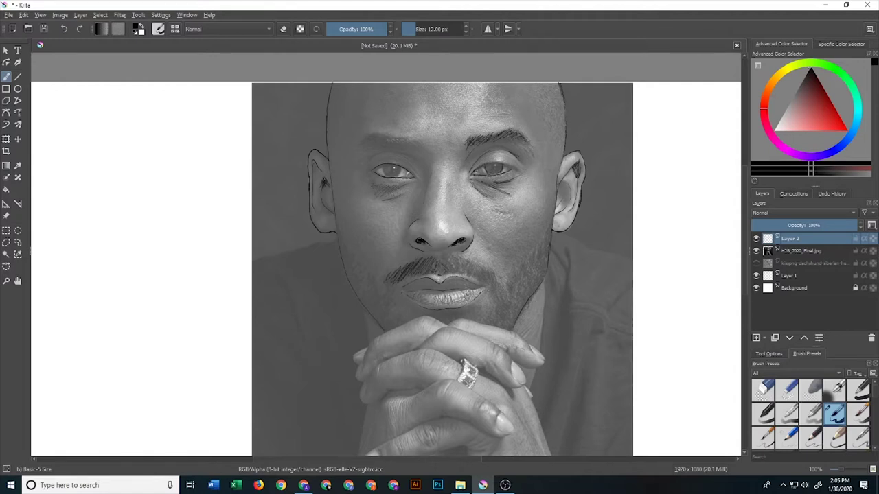
drag(448, 263, 464, 273)
mouse_move(452, 259)
mouse_down()
mouse_move(492, 280)
mouse_move(454, 262)
mouse_up()
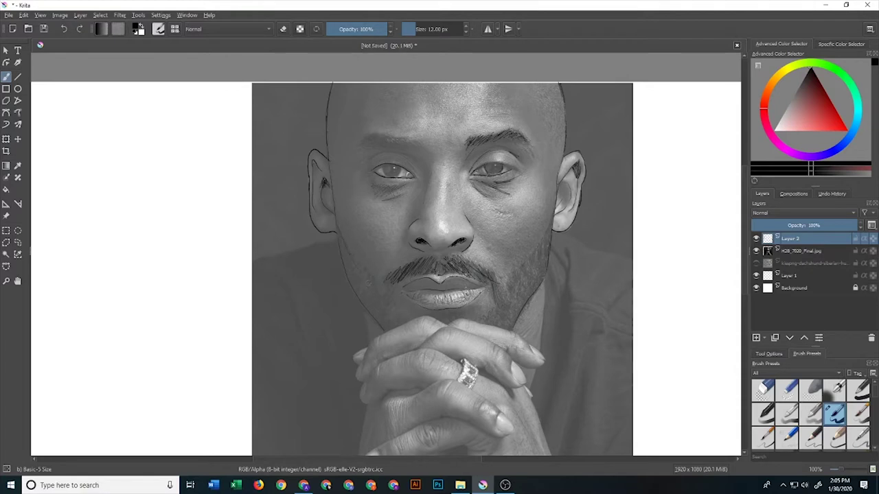
drag(347, 252, 351, 264)
key(ctrl)
drag(375, 154, 391, 152)
key(ctrl)
key(ctrl+z)
key(ctrl+z)
Touch up the left eyebrow, right eyelid and beard, then ink the top edge of the clasped hands.
drag(372, 144, 381, 136)
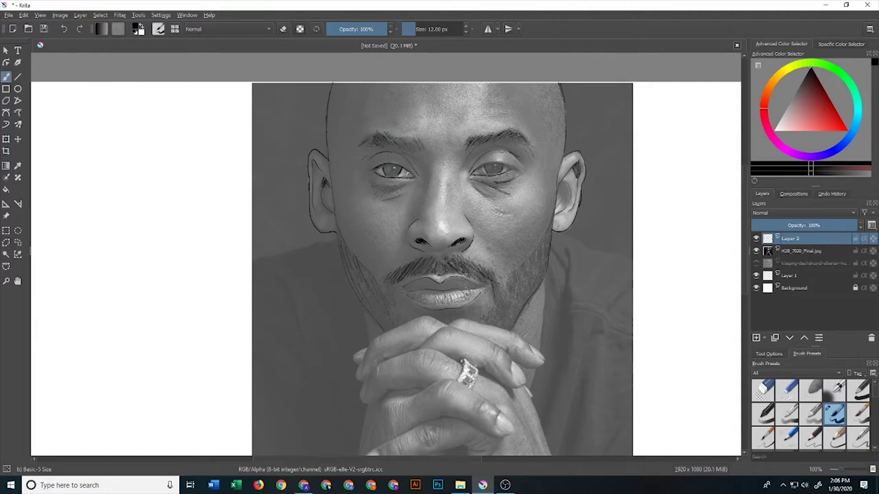
mouse_move(488, 172)
mouse_down()
mouse_move(498, 173)
mouse_move(479, 167)
mouse_move(511, 169)
mouse_up()
drag(503, 286, 503, 313)
drag(447, 325, 412, 317)
key(ctrl+z)
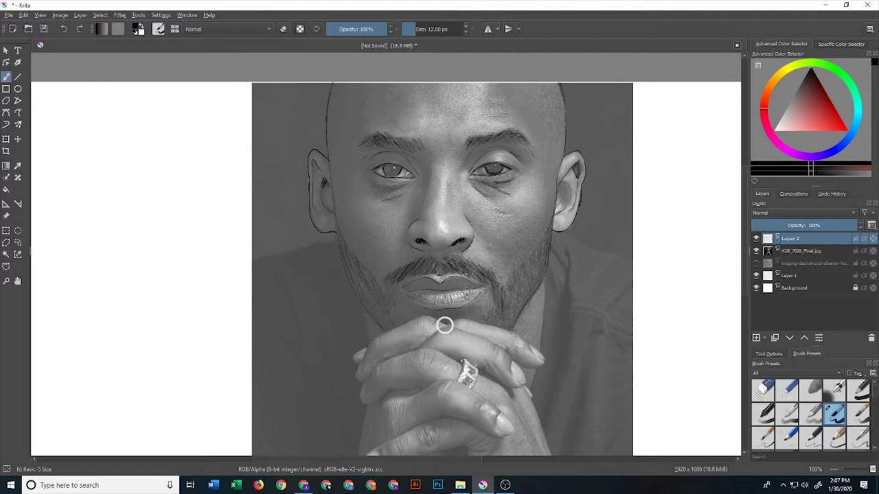
drag(438, 317, 404, 323)
Outline the left edge of the hands, the finger edges and the tops of the right hand's fingers.
drag(356, 367, 359, 379)
mouse_move(462, 364)
mouse_down()
mouse_move(440, 352)
mouse_move(394, 356)
mouse_move(363, 381)
mouse_move(420, 384)
mouse_up()
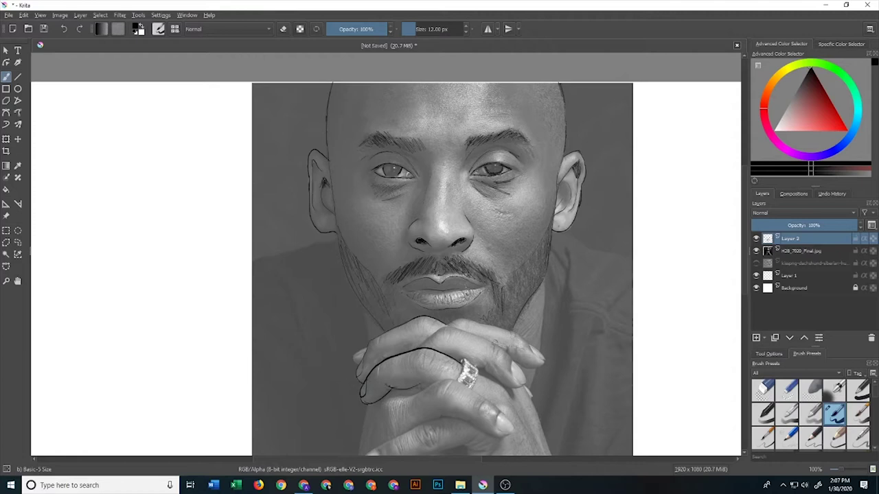
drag(418, 346, 449, 327)
drag(367, 347, 351, 355)
mouse_move(455, 328)
mouse_down()
mouse_move(505, 352)
mouse_move(523, 383)
mouse_up()
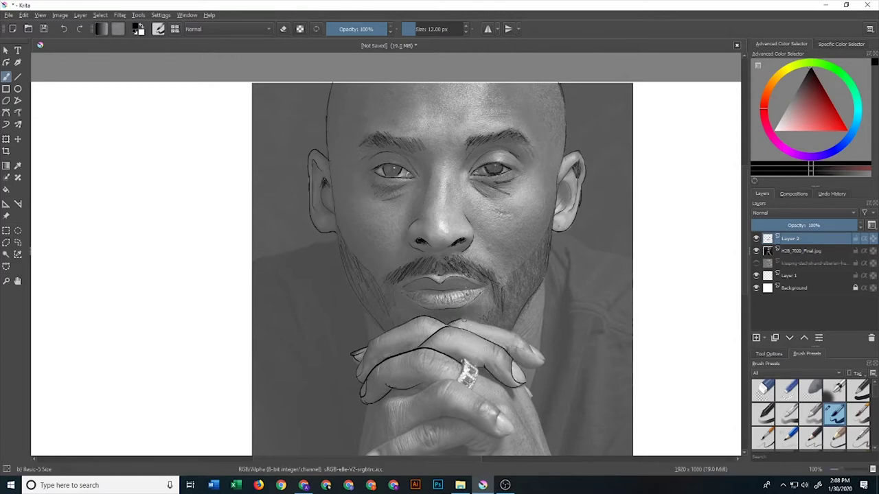
mouse_move(473, 323)
mouse_down()
mouse_move(509, 333)
mouse_move(545, 361)
mouse_up()
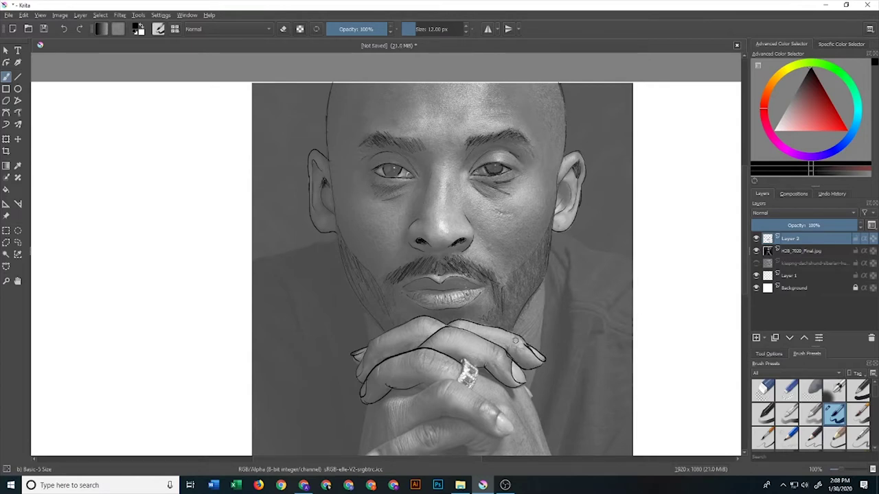
key(ctrl)
Ink the lower hand edge, the left wrist line and the index and little fingertips.
mouse_move(388, 395)
mouse_down()
mouse_move(455, 378)
mouse_move(462, 360)
mouse_move(471, 388)
mouse_move(477, 359)
mouse_up()
key(ctrl+z)
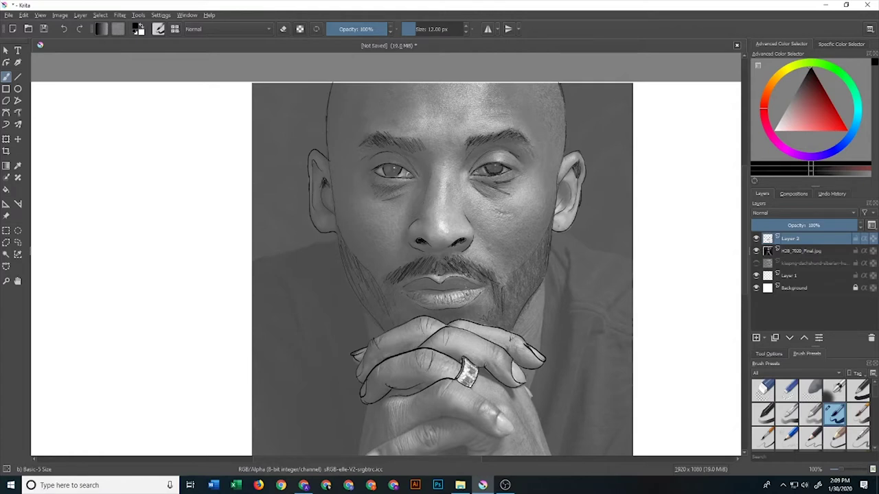
drag(366, 410, 362, 456)
drag(423, 422, 439, 415)
drag(497, 410, 518, 432)
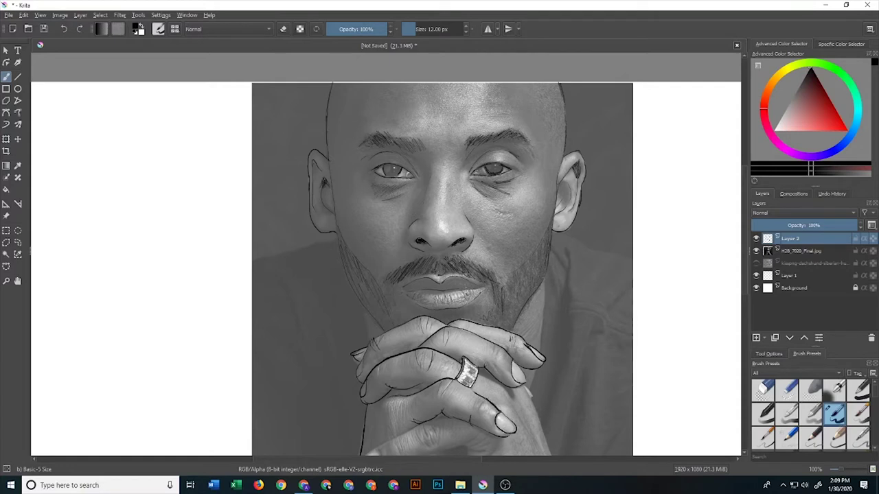
drag(524, 386, 553, 455)
drag(422, 424, 362, 455)
Ink the inner-wrist contour and both forearm contours down to the bottom of the canvas.
scroll(743, 300, down, 2)
scroll(743, 299, down, 2)
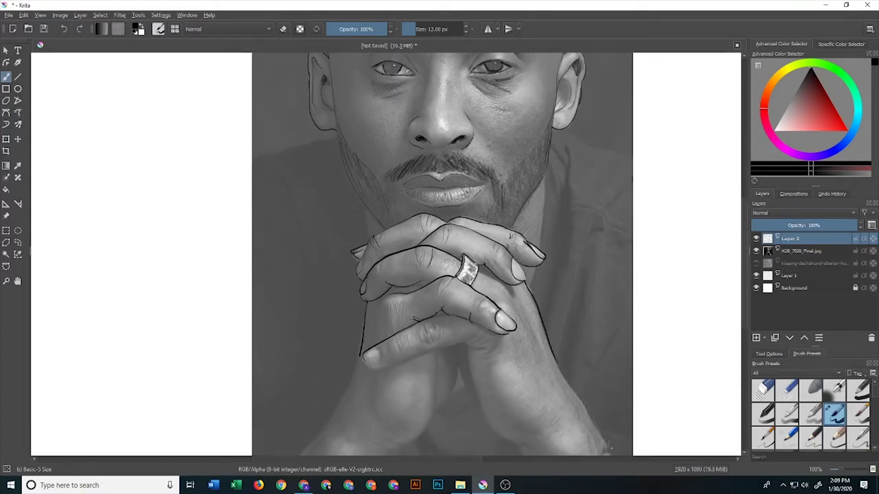
mouse_move(362, 361)
mouse_down()
mouse_move(468, 344)
mouse_move(475, 386)
mouse_move(505, 433)
mouse_up()
key(ctrl+z)
drag(467, 345, 529, 455)
mouse_move(458, 348)
mouse_down()
mouse_move(440, 411)
mouse_move(399, 455)
mouse_up()
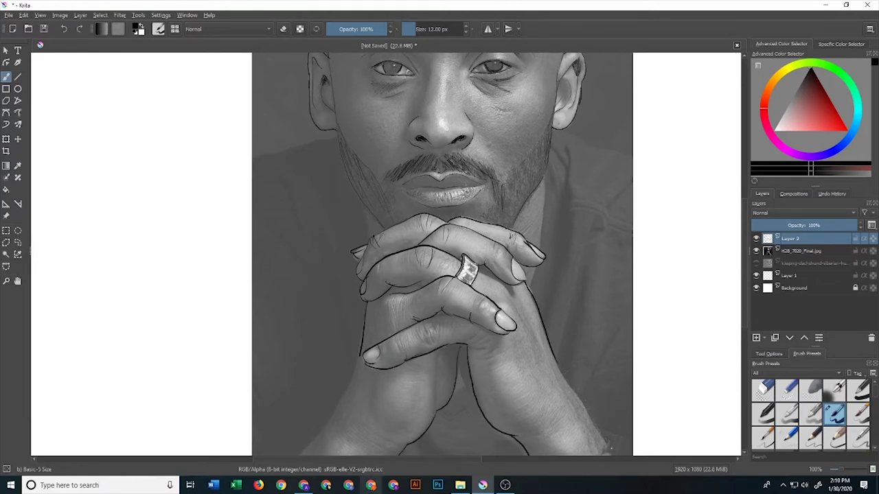
drag(356, 367, 295, 456)
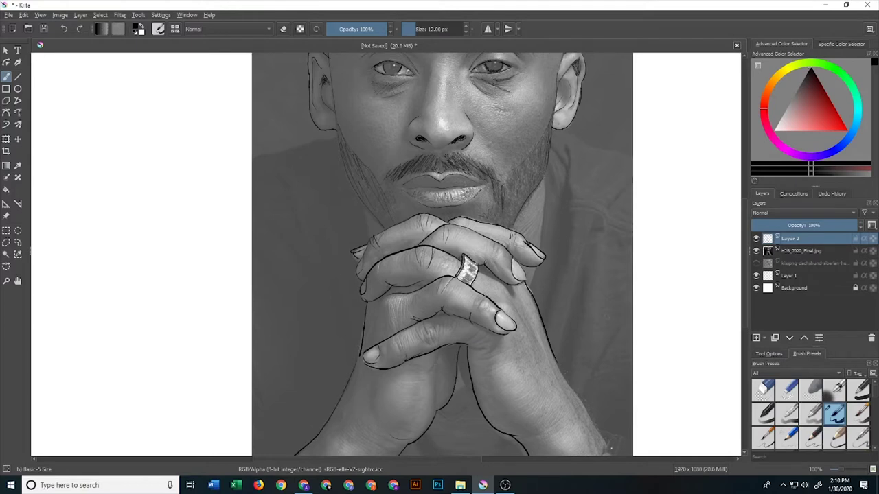
drag(558, 360, 608, 451)
Add knuckle and thumb crease lines and draw the shoulder lines on both sides.
drag(437, 326, 371, 362)
drag(572, 134, 626, 160)
drag(335, 139, 246, 172)
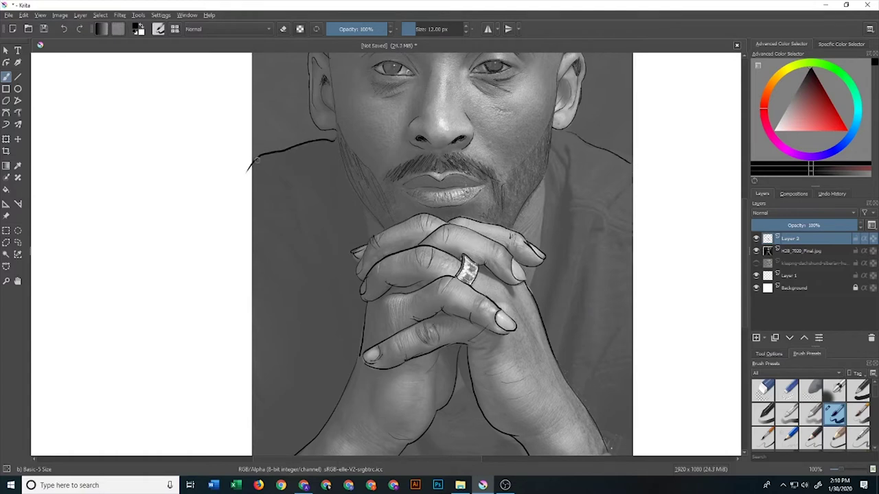
drag(632, 164, 677, 213)
scroll(701, 232, up, 5)
scroll(700, 355, down, 1)
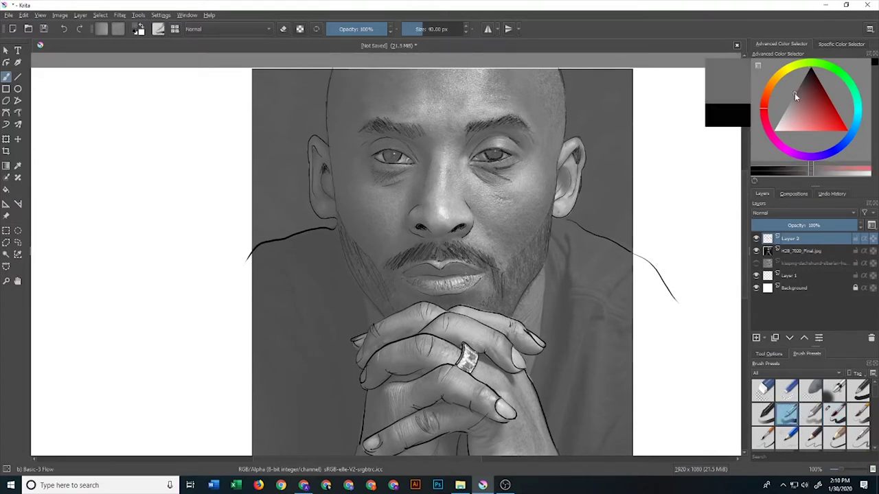
Add a new empty layer, toggle the reference photo's visibility to check the line art, and select the photo layer.
click(756, 338)
click(756, 264)
click(760, 265)
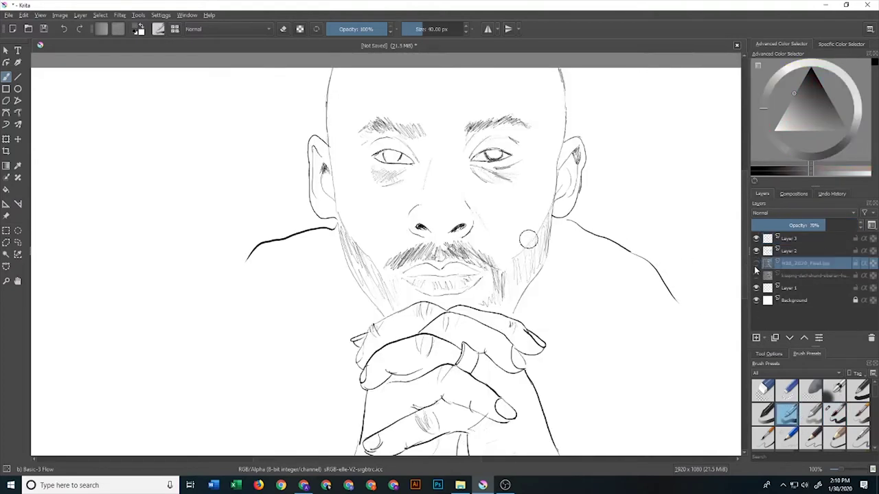
click(756, 263)
click(756, 264)
click(756, 264)
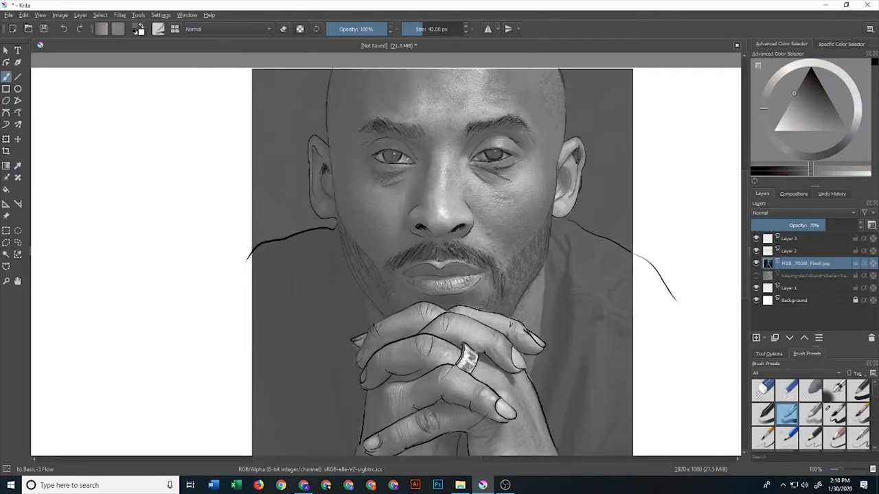
Lighten the left cheek with light grey paint, then reset the colour to black.
drag(803, 92, 810, 68)
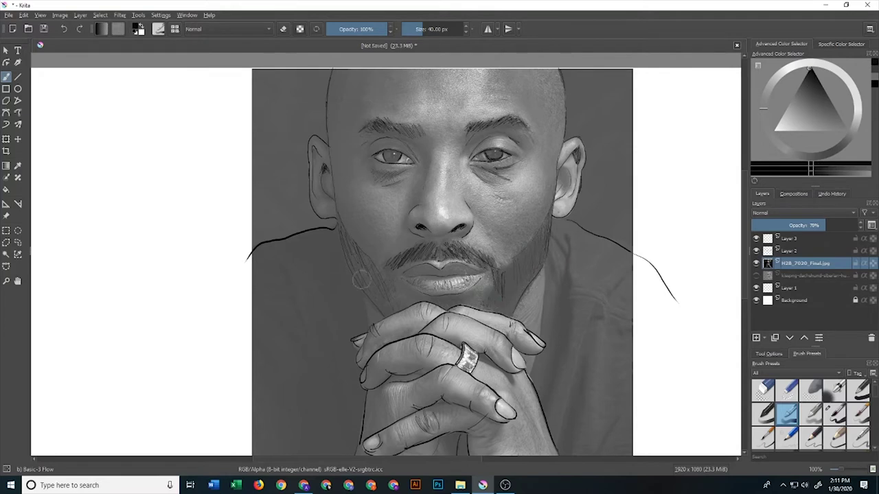
click(787, 106)
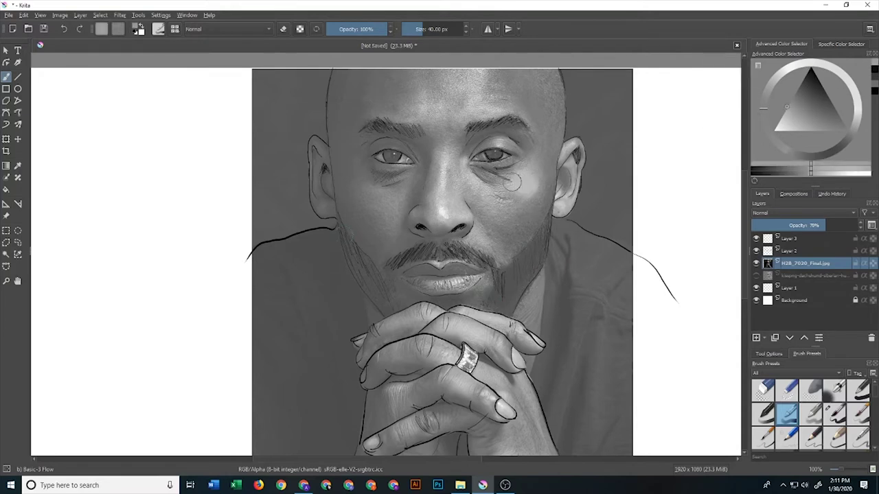
drag(389, 206, 418, 254)
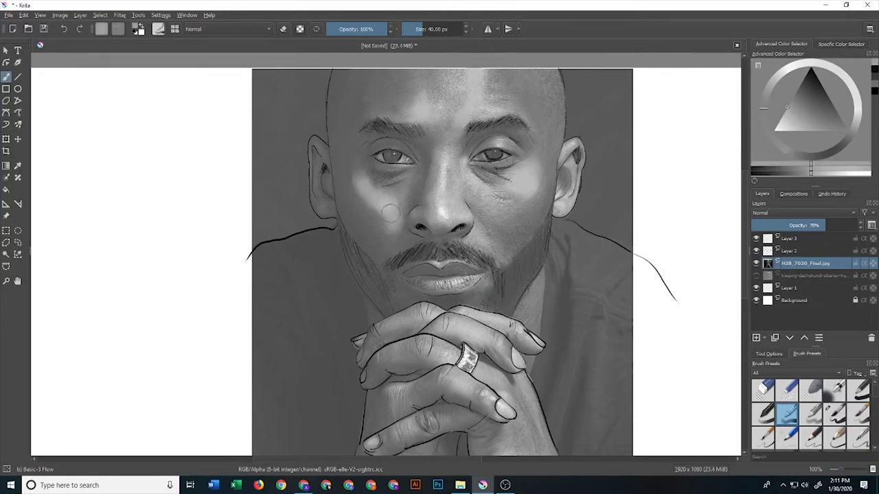
key(d)
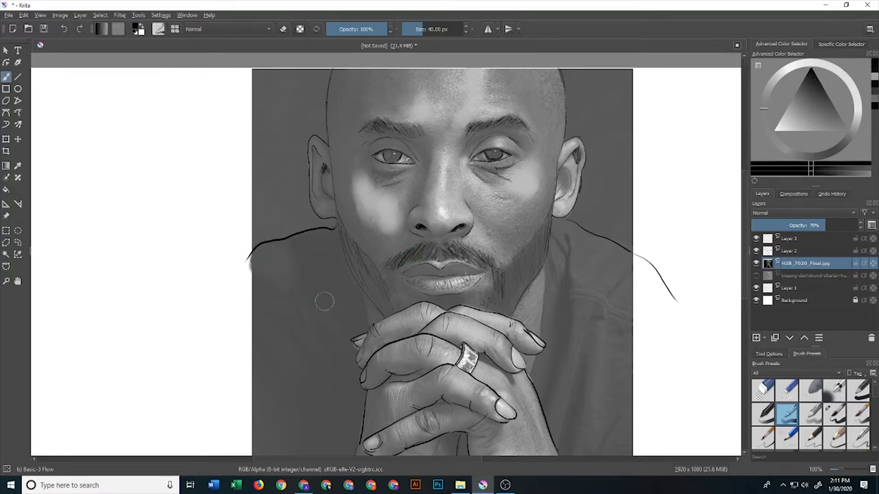
On Layer 3, paint black over the left shoulder, try a dark blue stroke, and undo it.
click(797, 238)
mouse_move(333, 233)
mouse_down()
mouse_move(261, 247)
mouse_move(302, 381)
mouse_up()
mouse_move(265, 254)
mouse_down()
mouse_move(264, 388)
mouse_move(314, 244)
mouse_move(258, 433)
mouse_up()
drag(329, 254, 320, 298)
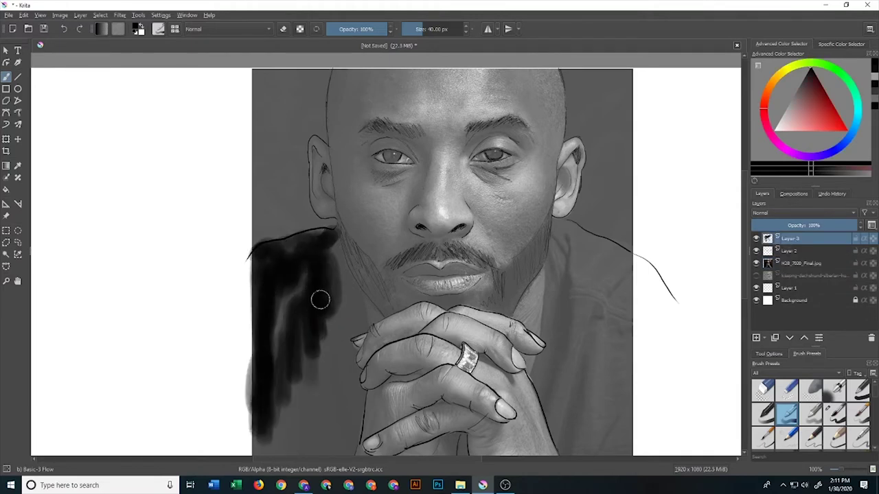
drag(288, 271, 323, 412)
drag(309, 371, 285, 420)
click(839, 146)
drag(839, 146, 834, 85)
mouse_move(302, 419)
mouse_down()
mouse_move(288, 377)
mouse_move(329, 309)
mouse_up()
key(ctrl+z)
key(ctrl+z)
key(ctrl+z)
key(ctrl+z)
key(ctrl+z)
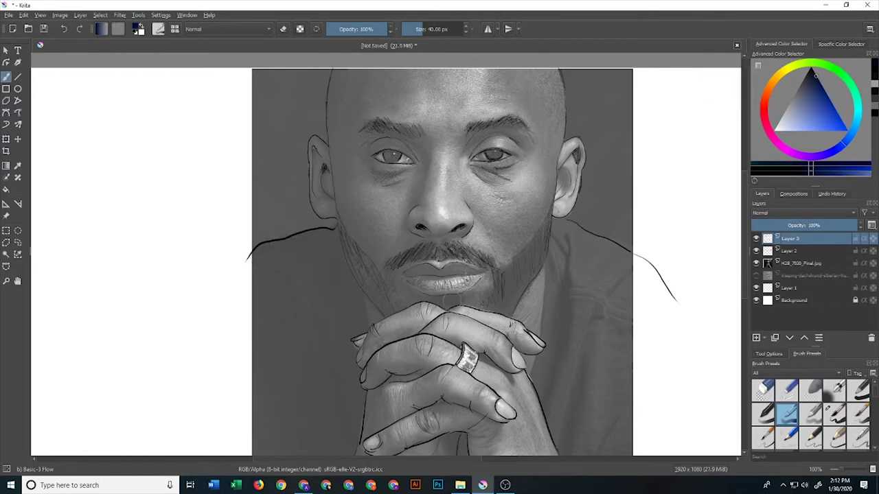
Shade both sides of the jaw in dark grey, then try out lighter and darker grey tones.
ctrl+click(601, 242)
drag(519, 264, 504, 293)
drag(546, 235, 508, 308)
drag(378, 299, 355, 265)
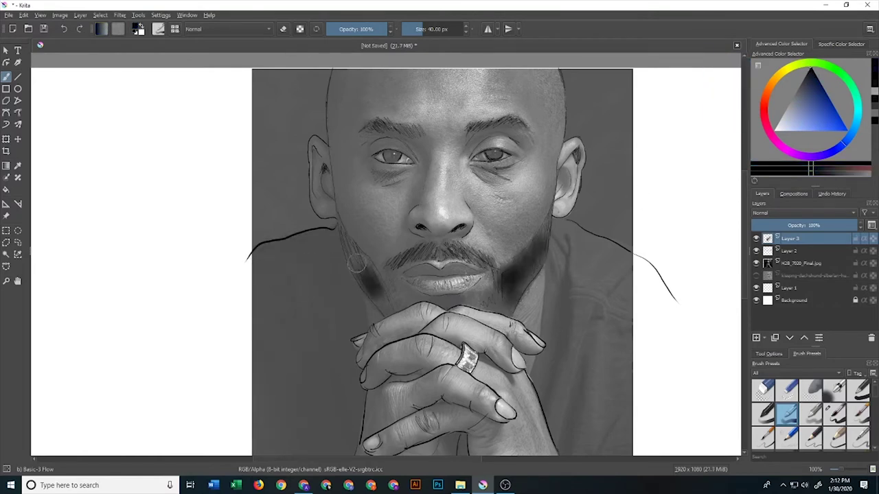
click(800, 81)
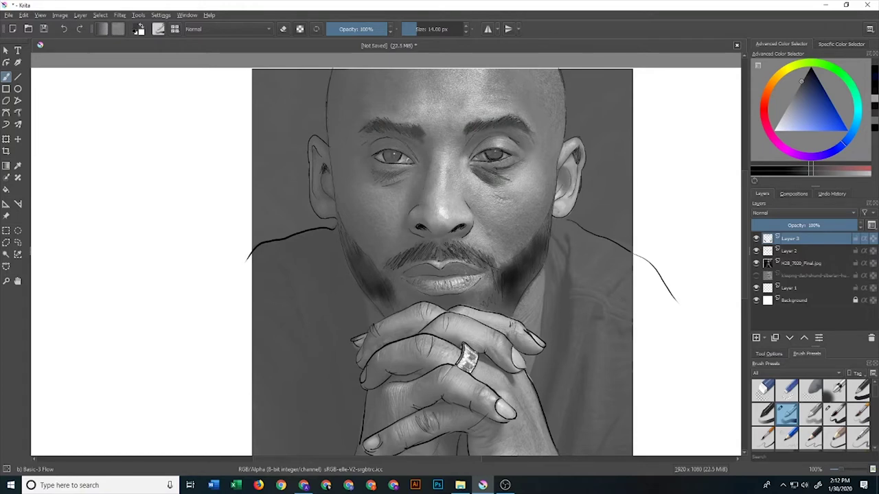
click(792, 97)
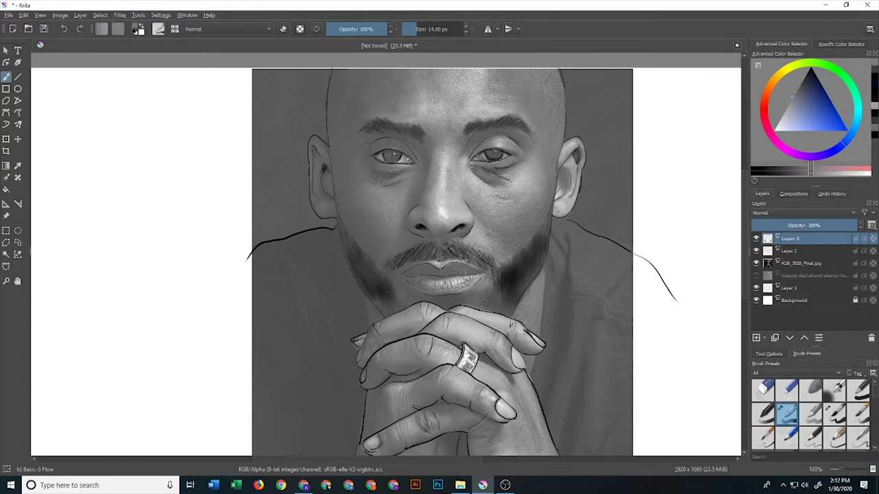
click(782, 114)
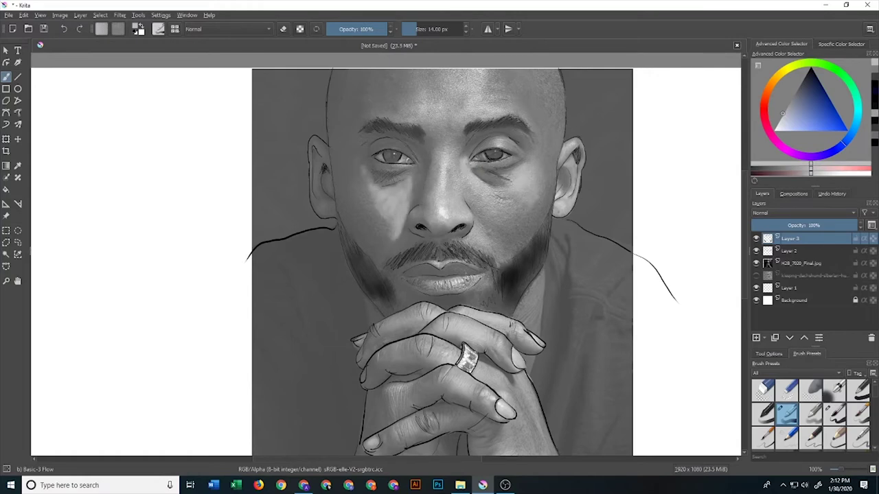
click(791, 100)
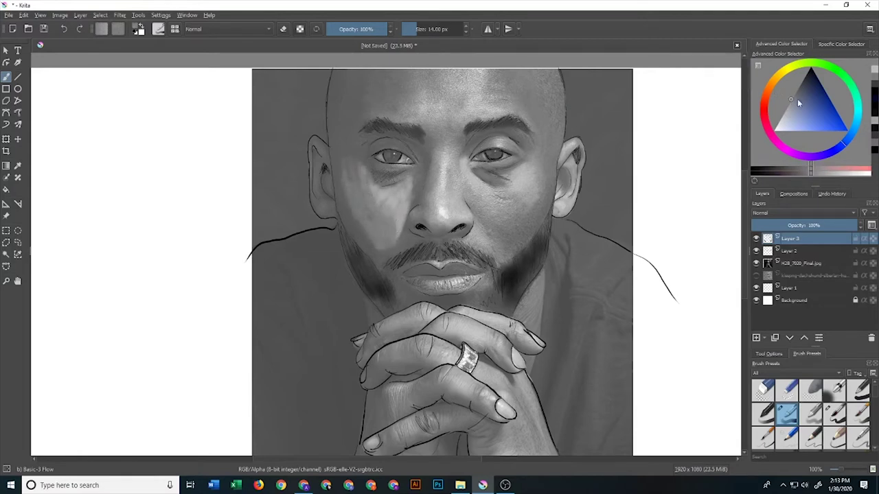
click(800, 83)
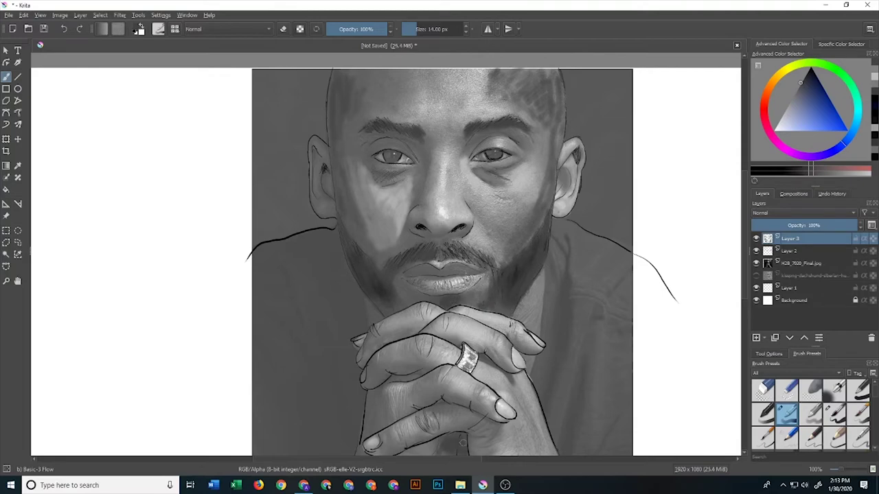
Fade the H2B_7020_Final.jpg reference photo to 33% opacity and choose the 60 px Shapes Square brush.
click(803, 263)
mouse_move(849, 225)
mouse_down()
mouse_move(775, 230)
mouse_move(811, 226)
mouse_up()
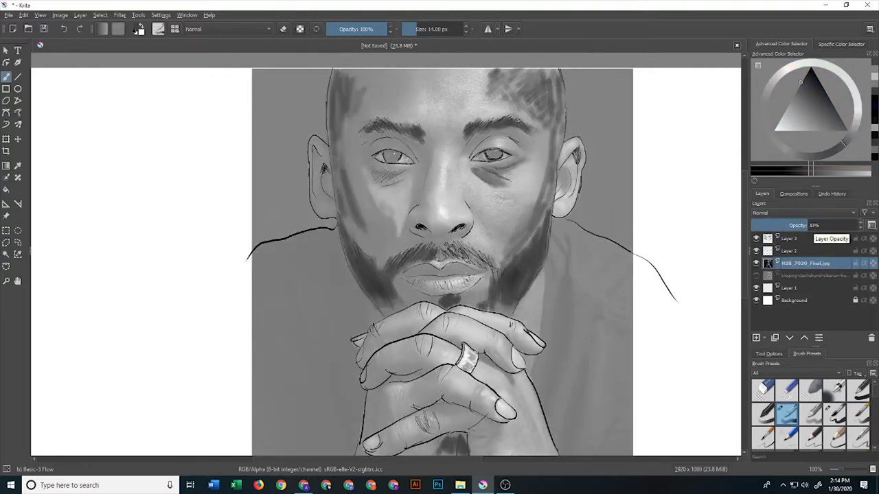
scroll(869, 406, down, 3)
scroll(868, 412, down, 3)
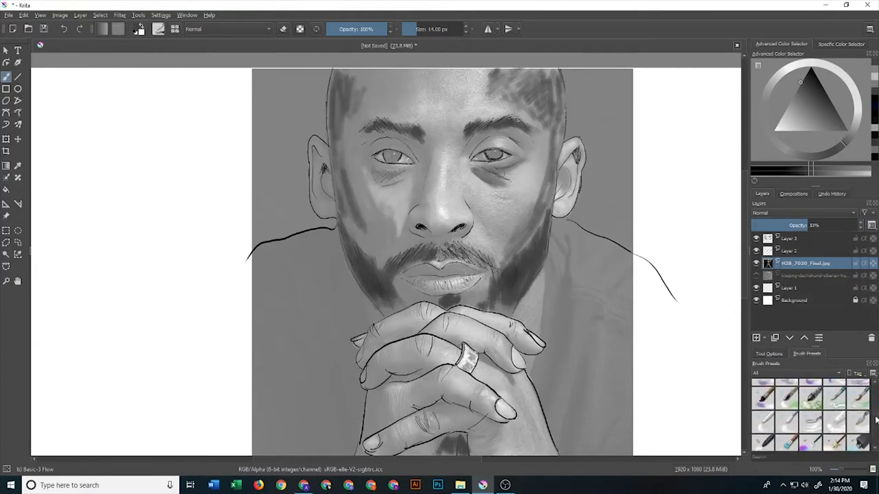
scroll(869, 419, down, 3)
click(788, 393)
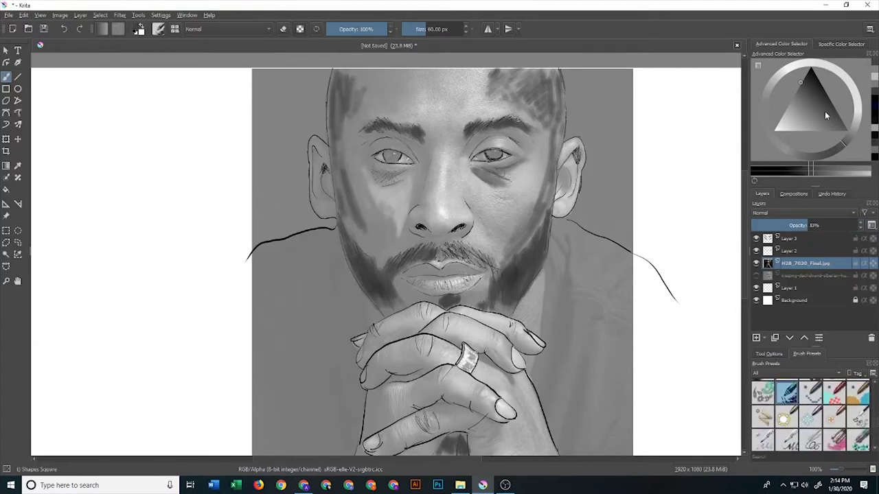
Try a reddish paint colour, return to black, and insert a new layer above Layer 3.
click(844, 46)
click(802, 44)
click(825, 154)
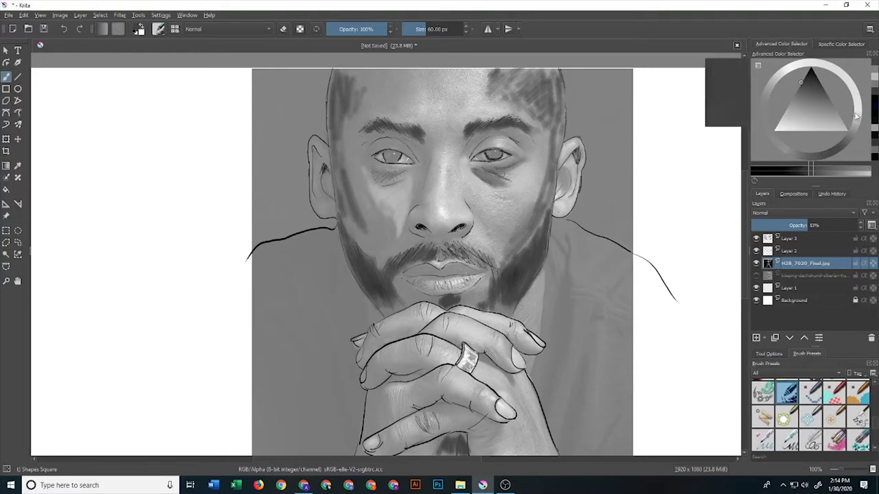
click(841, 44)
click(782, 43)
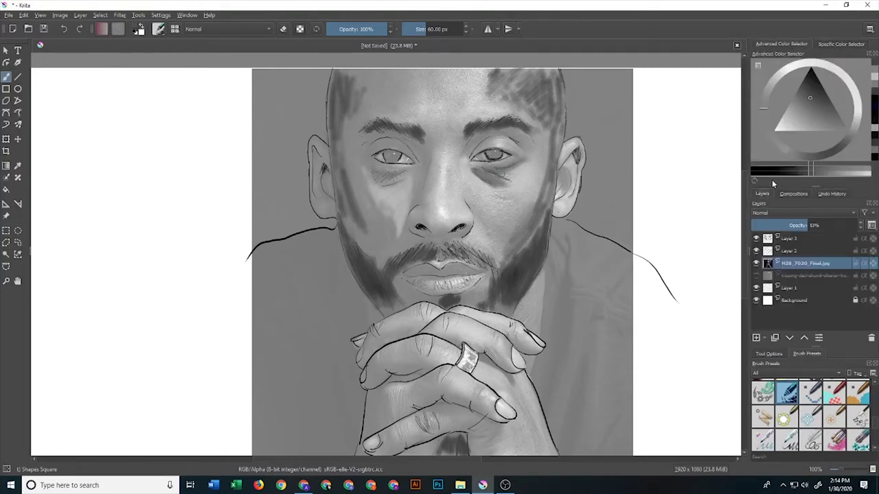
click(820, 122)
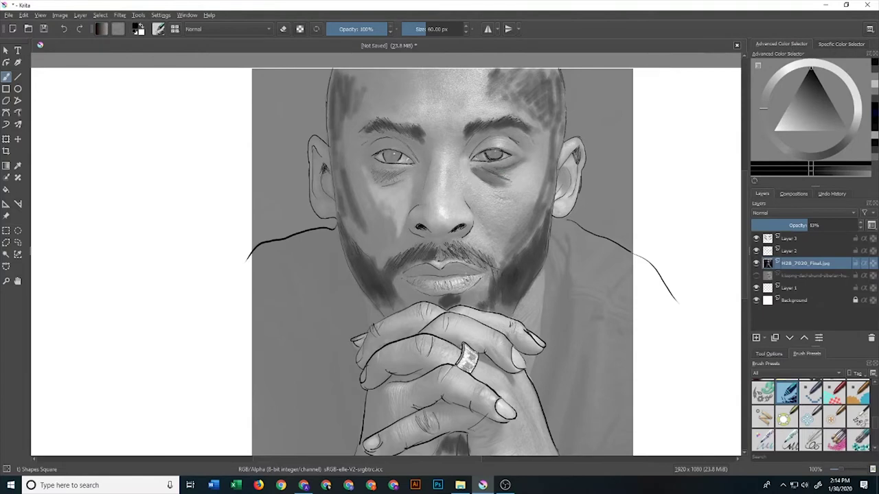
click(796, 238)
key(Insert)
Pick a reddish-brown colour and paint square strokes down the left shoulder toward the hands.
mouse_move(296, 306)
mouse_down()
mouse_move(326, 265)
mouse_move(316, 226)
mouse_move(264, 306)
mouse_move(323, 240)
mouse_move(255, 274)
mouse_up()
click(817, 77)
drag(247, 329, 344, 268)
drag(289, 364, 268, 247)
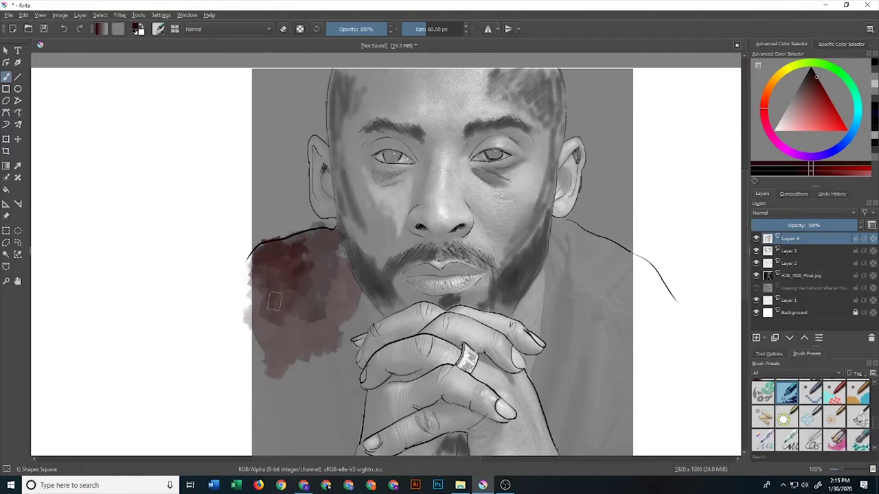
mouse_move(275, 405)
mouse_down()
mouse_move(329, 309)
mouse_move(356, 323)
mouse_up()
Move the new paint layer beneath Layer 2 and fill the lower-left clothing with brown strokes.
drag(797, 238, 801, 269)
drag(357, 309, 336, 391)
drag(329, 357, 261, 447)
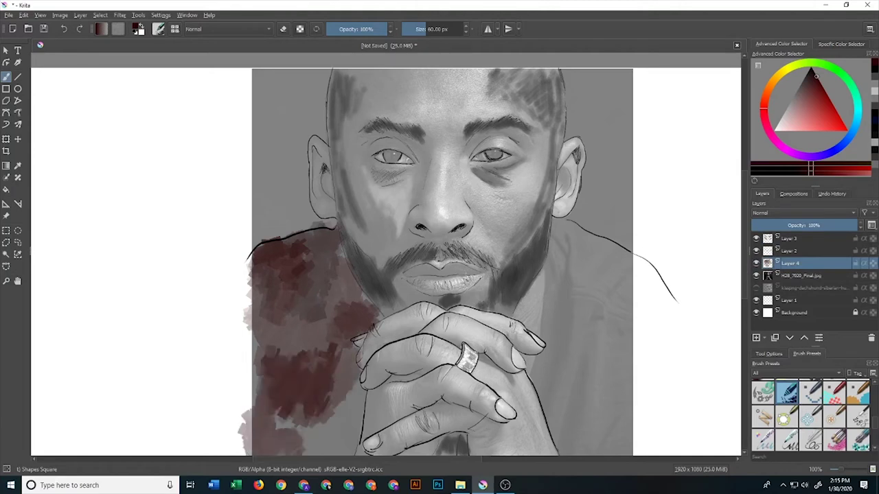
mouse_move(371, 440)
mouse_down()
mouse_move(296, 385)
mouse_move(206, 289)
mouse_up()
drag(233, 357, 165, 446)
drag(192, 384, 144, 446)
drag(254, 288, 343, 234)
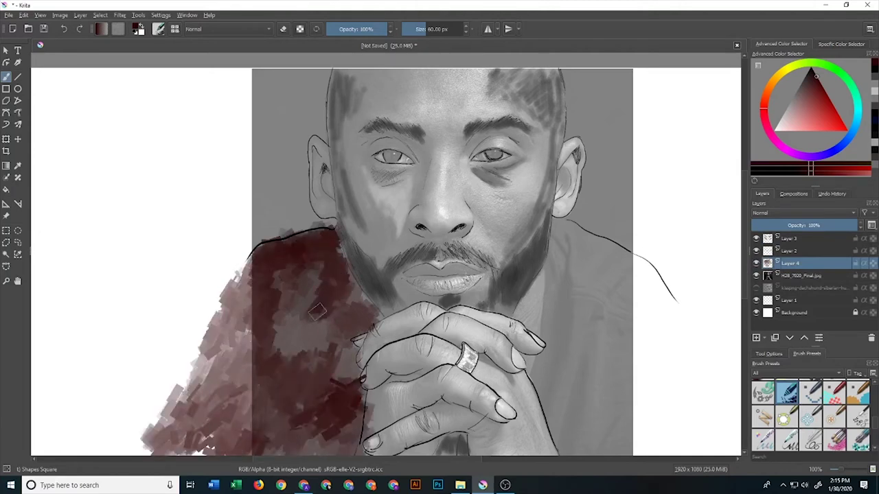
Cover the right shoulder with brown strokes extending past the right edge.
drag(329, 295, 316, 371)
drag(515, 323, 631, 233)
drag(624, 263, 660, 426)
drag(604, 351, 522, 439)
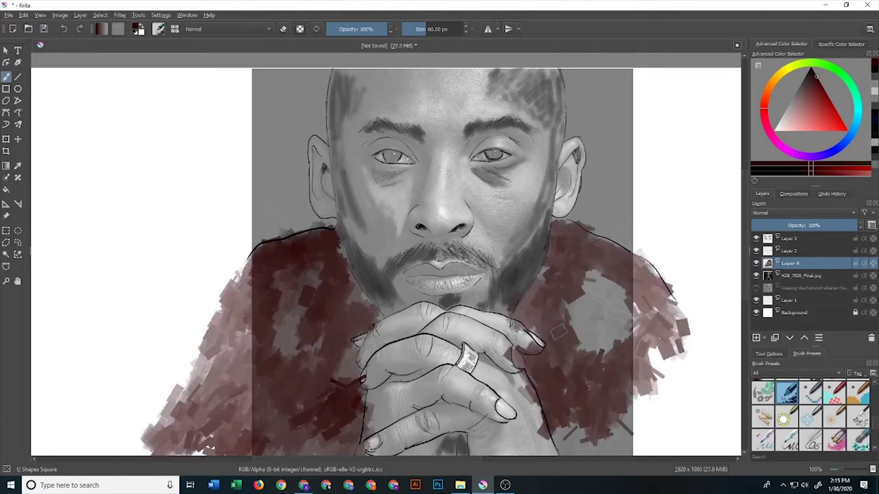
drag(577, 303, 638, 275)
drag(631, 288, 728, 446)
drag(631, 384, 735, 453)
drag(646, 316, 701, 261)
Undo dark-brown strokes painted on Layer 3 and repaint the right shoulder on Layer 4.
click(807, 239)
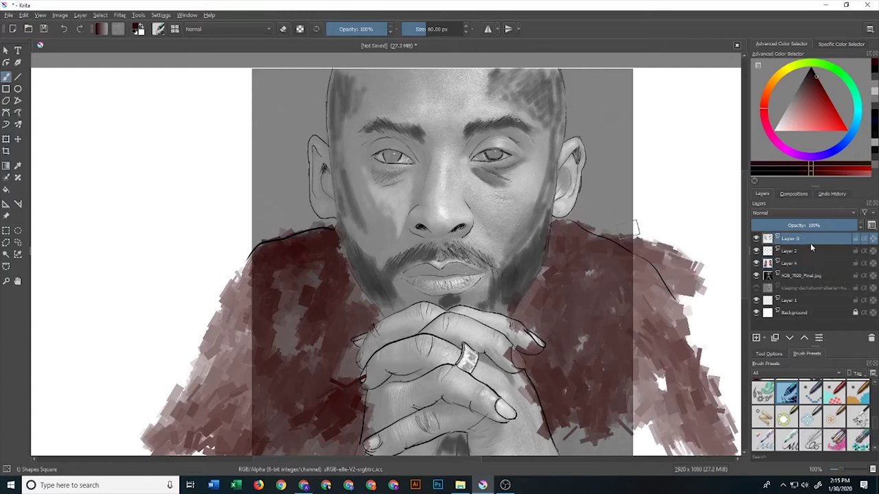
drag(591, 364, 700, 439)
key(ctrl+z)
key(ctrl+z)
click(790, 263)
drag(660, 288, 714, 337)
mouse_move(714, 426)
mouse_down()
mouse_move(618, 261)
mouse_move(583, 223)
mouse_up()
Check Layers 3 and 2 with the eraser, then return to Layer 4 and adjust the colour.
click(797, 239)
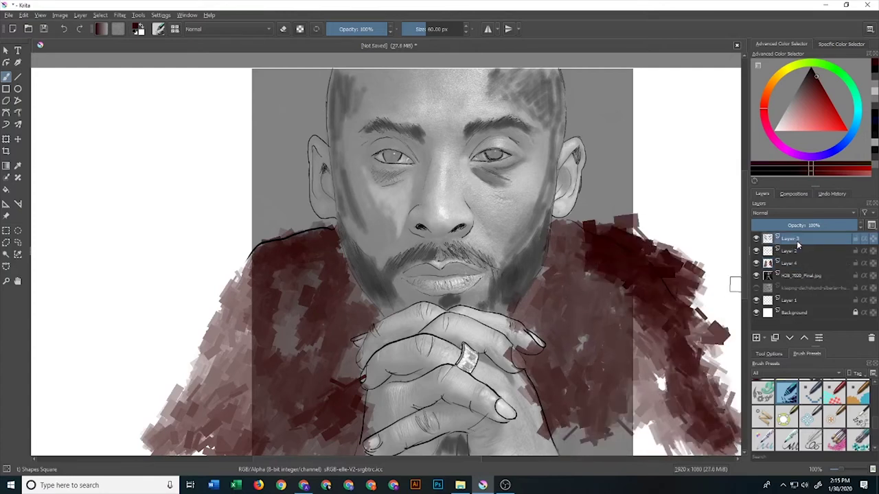
key(e)
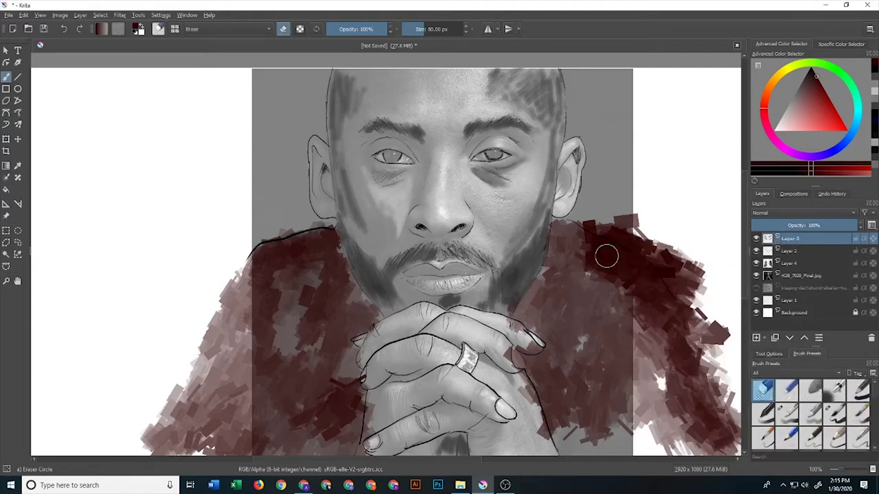
click(778, 251)
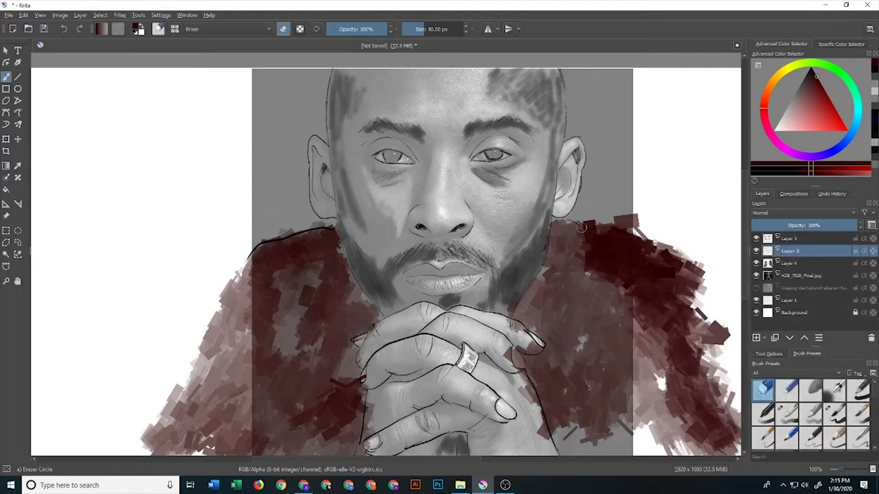
click(790, 263)
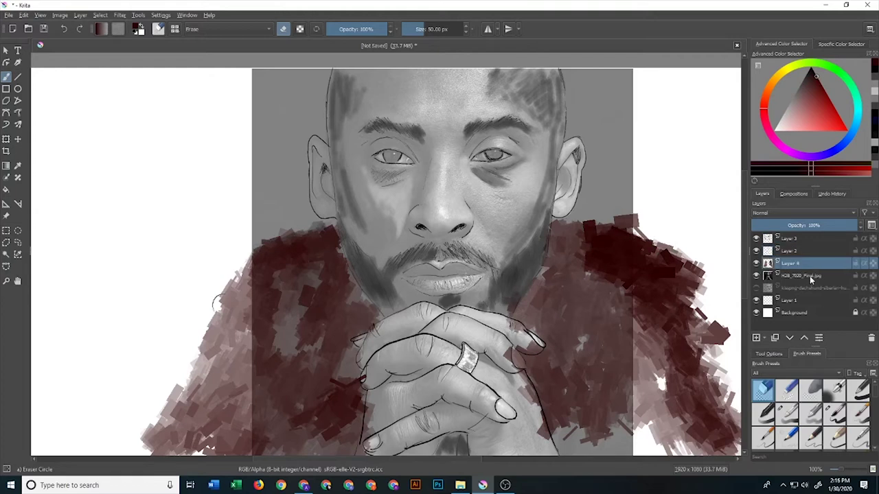
drag(820, 98, 822, 87)
Scroll the brush presets and reselect the square-tipped painting brush.
scroll(874, 416, down, 2)
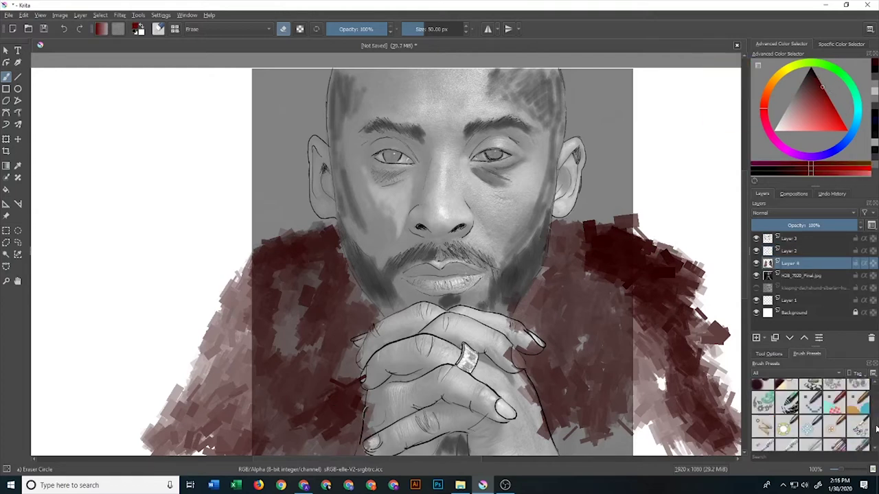
scroll(875, 426, down, 2)
scroll(875, 422, down, 2)
scroll(874, 426, down, 2)
scroll(874, 425, down, 2)
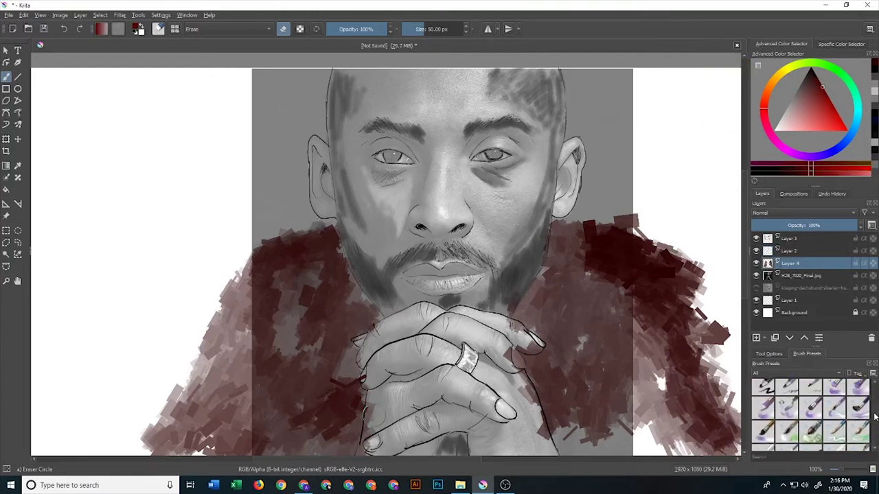
scroll(874, 423, down, 2)
scroll(875, 416, down, 2)
scroll(874, 426, down, 2)
scroll(874, 429, down, 2)
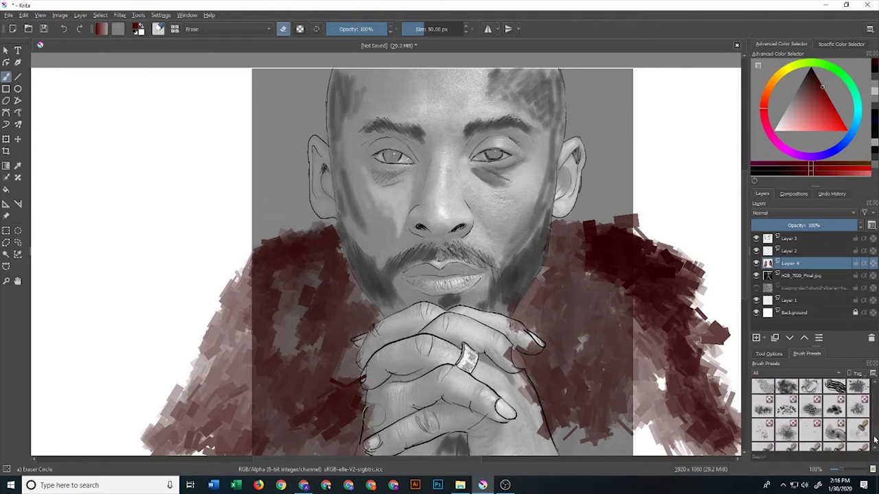
scroll(874, 430, down, 2)
click(788, 421)
click(818, 91)
Add deeper dark-red strokes to the lower-left clothing.
drag(818, 90, 818, 78)
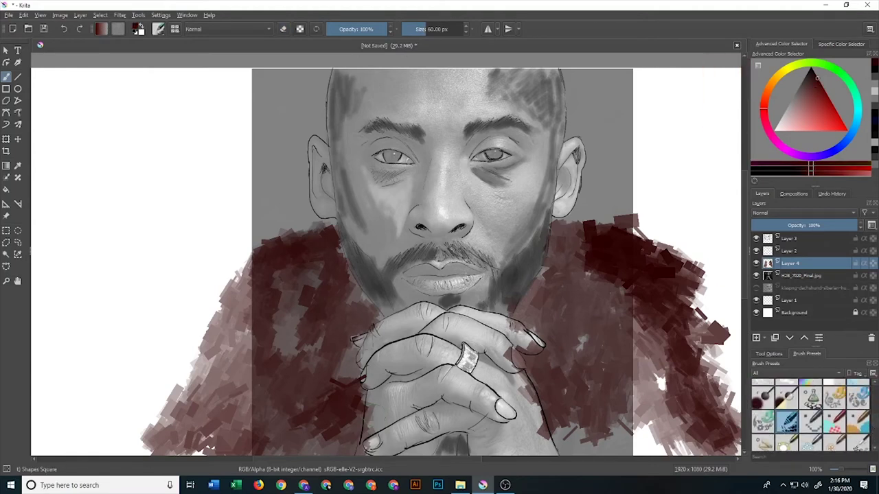
mouse_move(347, 361)
mouse_down()
mouse_move(288, 440)
mouse_move(131, 443)
mouse_move(254, 261)
mouse_up()
mouse_move(247, 323)
mouse_down()
mouse_move(175, 330)
mouse_move(137, 426)
mouse_move(83, 418)
mouse_up()
Pick teal and paint the left background, right background and area behind the head.
drag(856, 136, 858, 115)
mouse_move(206, 343)
mouse_down()
mouse_move(185, 398)
mouse_move(89, 440)
mouse_move(288, 206)
mouse_move(295, 141)
mouse_up()
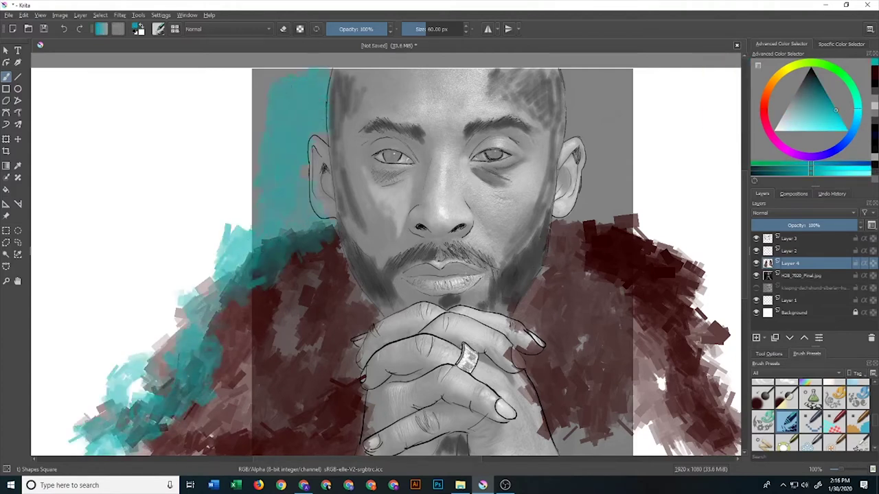
mouse_move(241, 233)
mouse_down()
mouse_move(206, 72)
mouse_move(162, 329)
mouse_up()
mouse_move(552, 247)
mouse_down()
mouse_move(625, 217)
mouse_move(708, 316)
mouse_up()
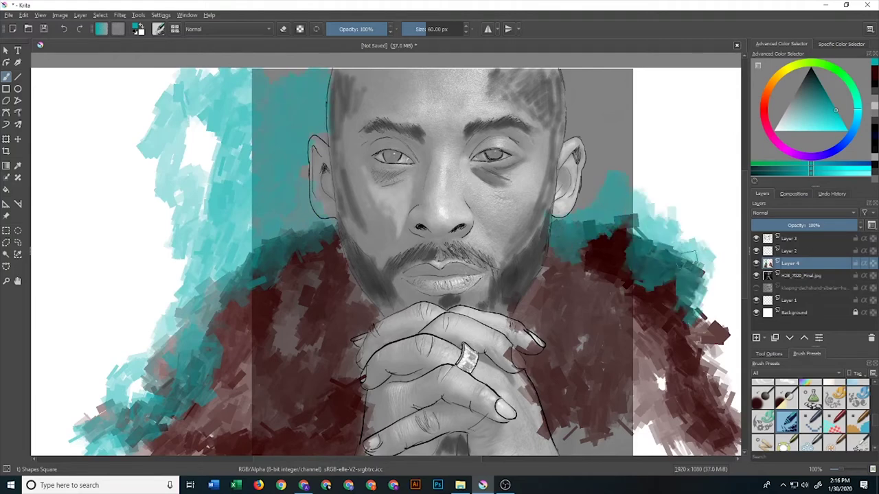
mouse_move(693, 260)
mouse_down()
mouse_move(721, 179)
mouse_move(645, 76)
mouse_move(570, 206)
mouse_up()
mouse_move(653, 206)
mouse_down()
mouse_move(717, 117)
mouse_move(639, 206)
mouse_up()
Paint teal strokes over the upper and lower right shoulder.
drag(714, 96, 604, 296)
drag(728, 439, 618, 275)
drag(570, 234, 666, 302)
drag(570, 282, 519, 334)
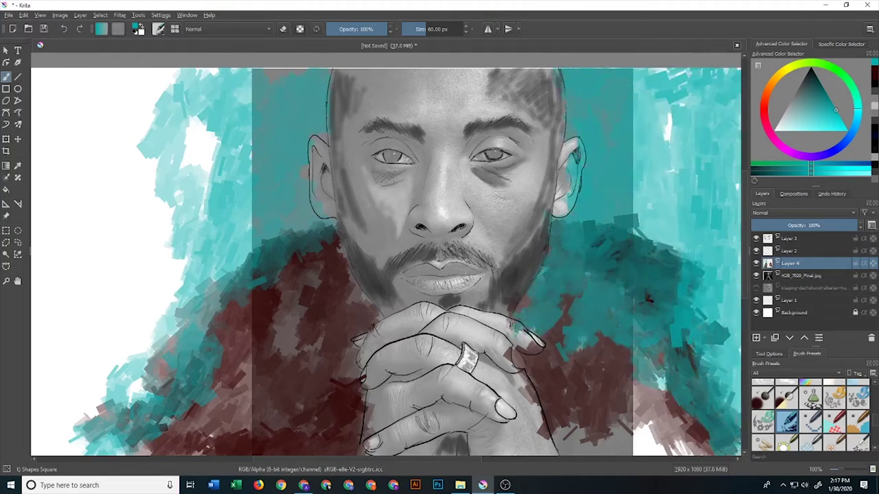
mouse_move(556, 302)
mouse_down()
mouse_move(618, 405)
mouse_move(708, 446)
mouse_up()
Choose a dark brown skin tone in the colour selector.
click(783, 76)
click(837, 121)
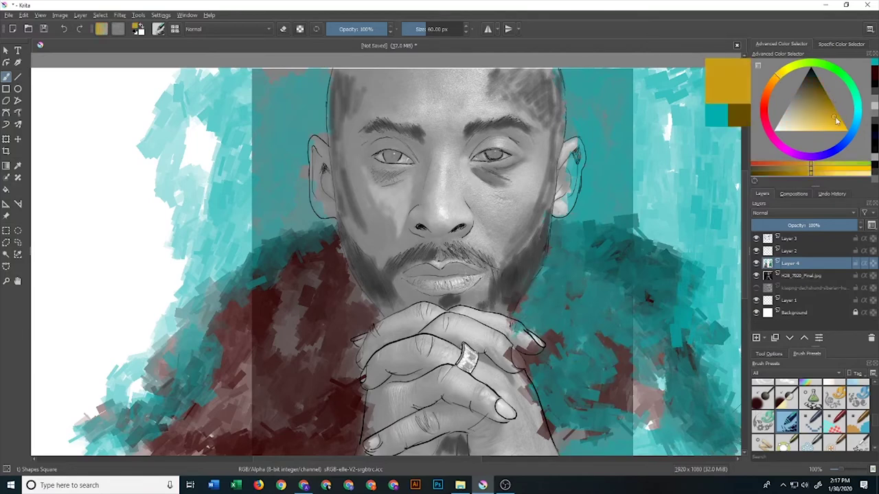
drag(836, 121, 833, 85)
drag(780, 80, 771, 83)
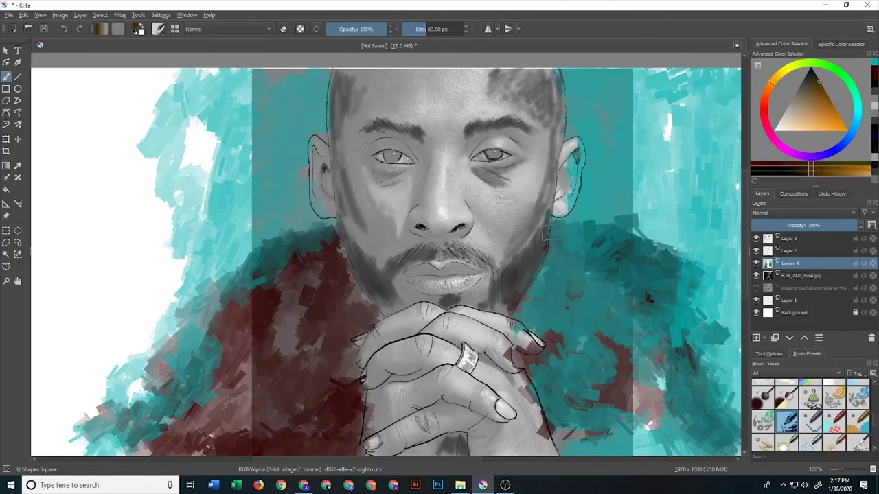
On a new layer, paint brown skin tone over the cheeks, jaw, left temple and top of the head.
click(756, 338)
drag(484, 197, 481, 230)
drag(481, 178, 521, 227)
drag(522, 155, 494, 268)
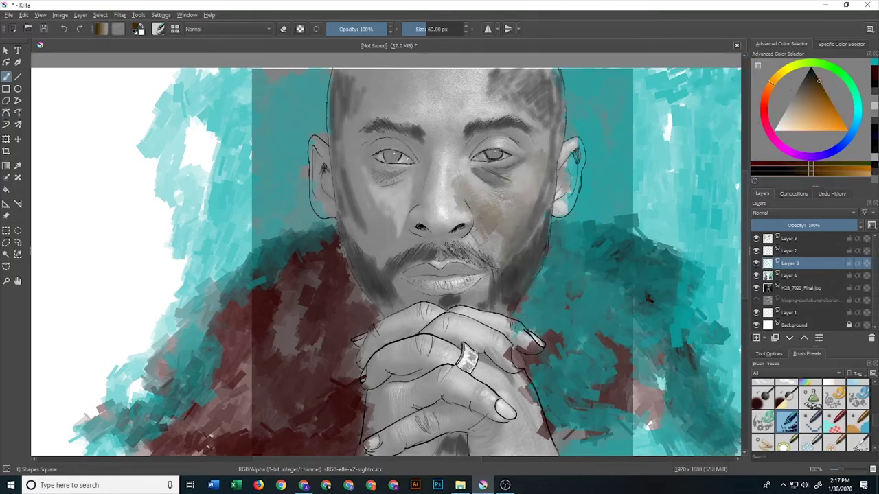
drag(405, 179, 391, 261)
drag(381, 220, 364, 138)
drag(412, 182, 357, 261)
mouse_move(374, 172)
mouse_down()
mouse_move(398, 234)
mouse_move(337, 110)
mouse_move(357, 69)
mouse_up()
drag(357, 103, 481, 76)
mouse_move(542, 69)
mouse_down()
mouse_move(563, 158)
mouse_move(539, 254)
mouse_up()
With a 30 px brush, darken the head top, right face, chin and left cheek, undoing the last stroke.
key(bracketleft)
key(bracketleft)
drag(535, 90, 502, 68)
mouse_move(553, 75)
mouse_down()
mouse_move(560, 206)
mouse_move(538, 223)
mouse_up()
drag(408, 285, 357, 317)
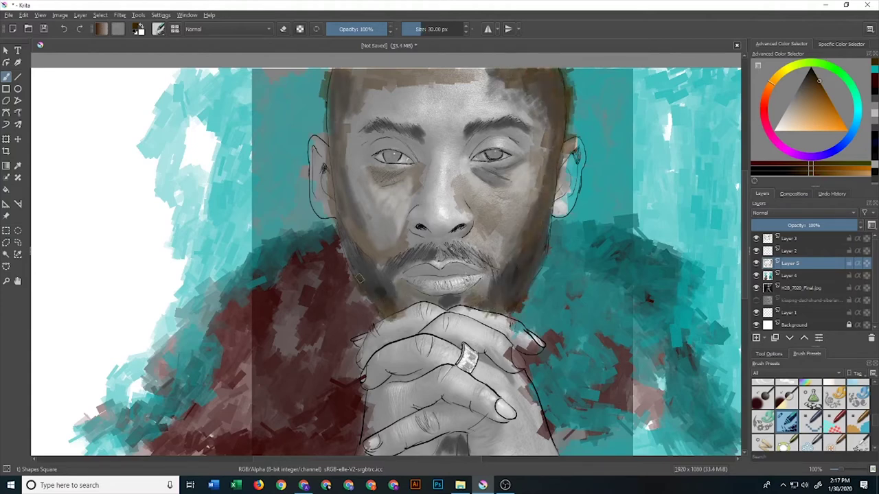
drag(344, 281, 370, 172)
mouse_move(399, 261)
mouse_down()
mouse_move(420, 168)
mouse_move(357, 151)
mouse_up()
mouse_move(422, 165)
mouse_down()
mouse_move(360, 124)
mouse_move(370, 234)
mouse_up()
mouse_move(415, 189)
mouse_down()
mouse_move(398, 247)
mouse_move(354, 175)
mouse_move(354, 206)
mouse_up()
key(ctrl+z)
key(ctrl+z)
key(ctrl+z)
Darken the forehead, top of the head, left edge, right temple, jaw and cheek.
drag(361, 168, 347, 125)
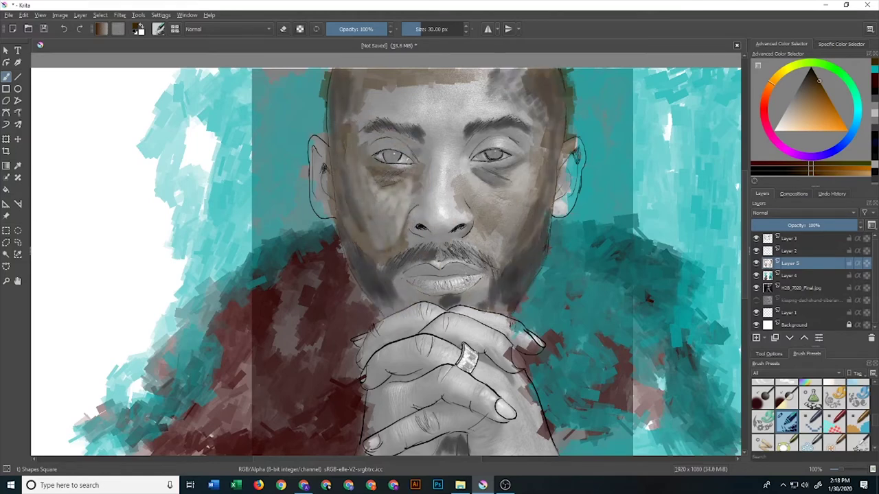
drag(412, 155, 350, 79)
drag(378, 124, 481, 75)
drag(354, 72, 501, 73)
drag(494, 113, 416, 69)
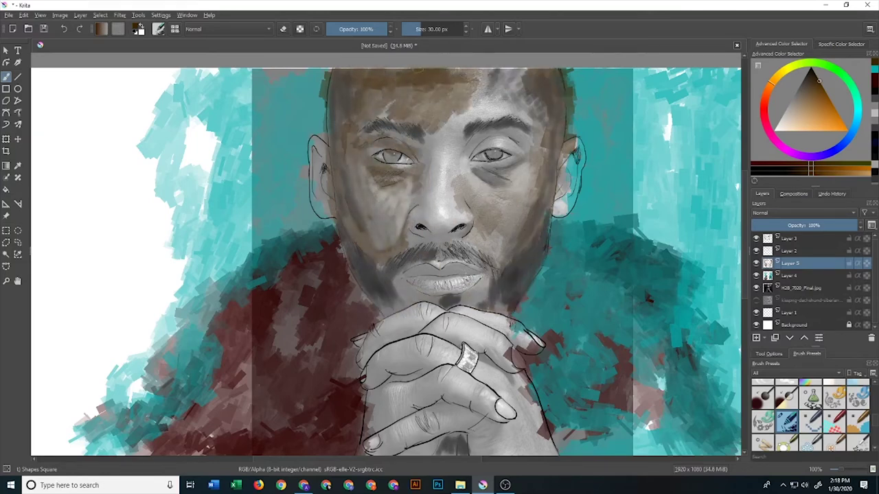
mouse_move(343, 89)
mouse_down()
mouse_move(345, 199)
mouse_move(362, 272)
mouse_up()
mouse_move(539, 96)
mouse_down()
mouse_move(536, 240)
mouse_move(560, 161)
mouse_up()
drag(543, 137, 498, 206)
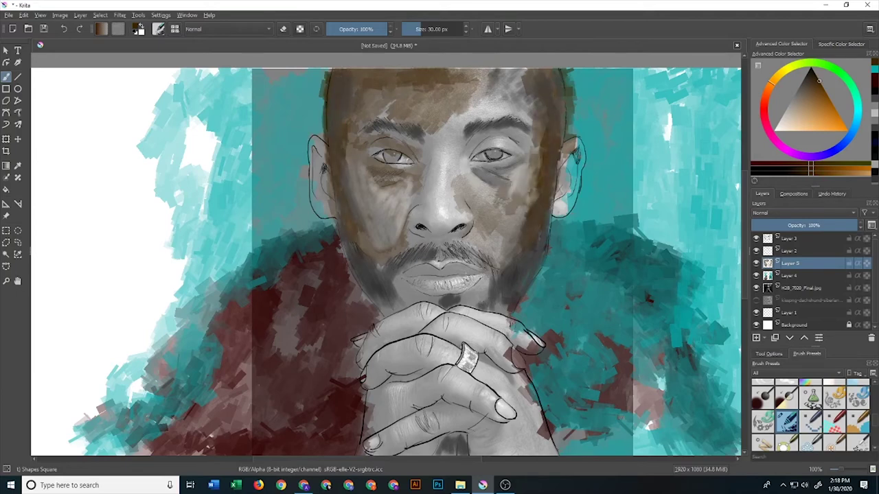
drag(498, 165, 452, 206)
drag(462, 144, 458, 206)
Shade the forehead centre, right temple, nose bridge, left brow and left cheek.
drag(481, 90, 452, 144)
mouse_move(467, 118)
mouse_down()
mouse_move(522, 88)
mouse_move(508, 137)
mouse_up()
drag(539, 134, 506, 156)
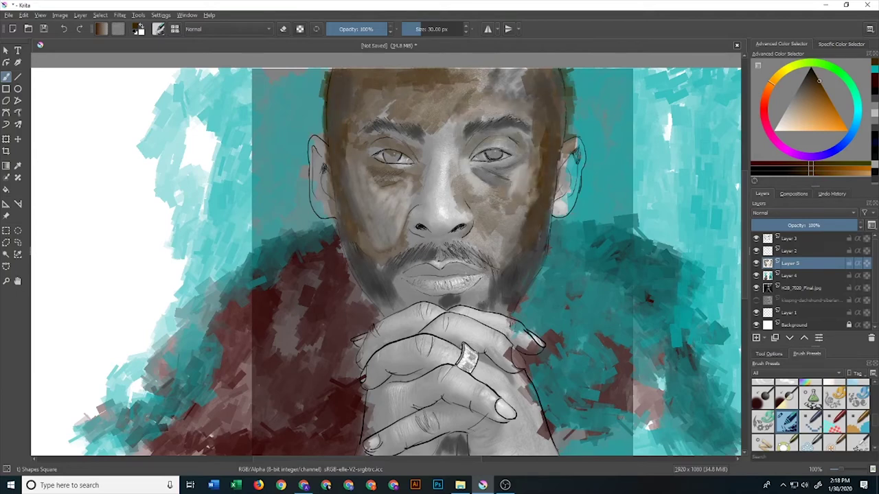
mouse_move(516, 93)
mouse_down()
mouse_move(453, 72)
mouse_move(425, 154)
mouse_up()
drag(440, 134, 422, 199)
drag(425, 158, 404, 191)
drag(409, 160, 357, 165)
mouse_move(419, 195)
mouse_down()
mouse_move(409, 223)
mouse_move(474, 240)
mouse_move(508, 268)
mouse_move(412, 309)
mouse_up()
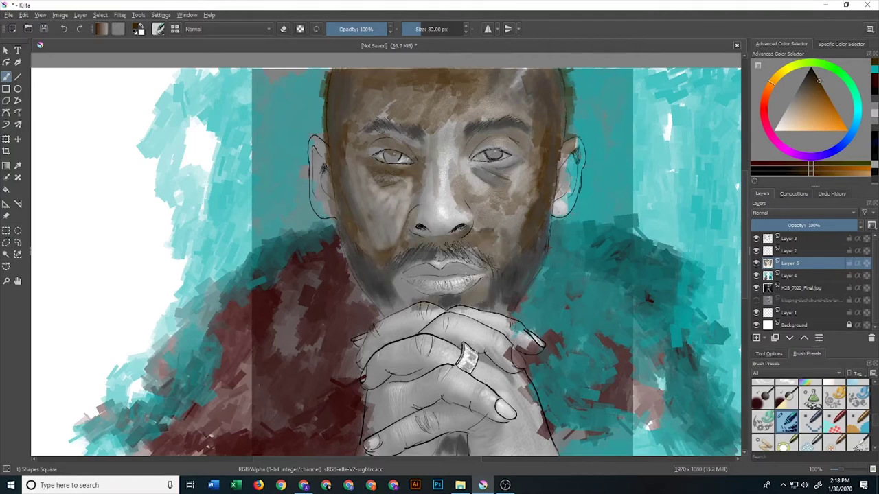
Darken the moustache, chin, left jaw, right cheek, both sides of the nose and the forehead.
drag(431, 279, 381, 322)
drag(385, 275, 352, 317)
drag(347, 237, 343, 257)
drag(515, 199, 446, 234)
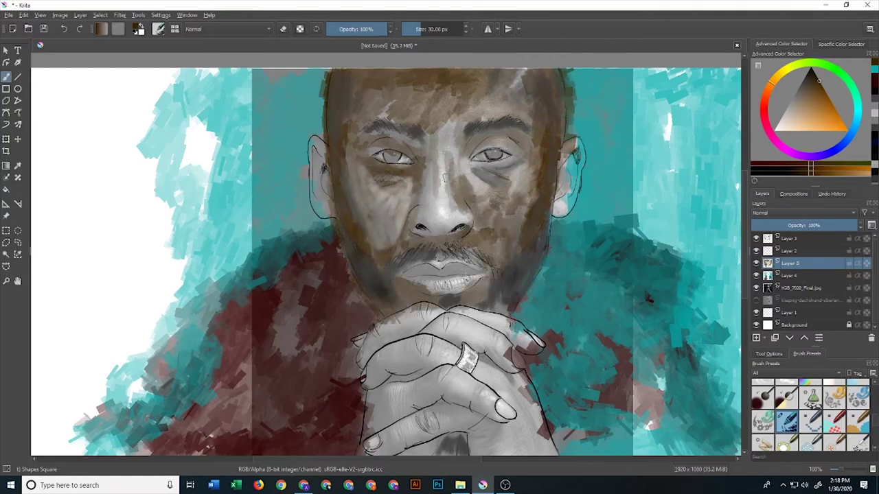
drag(449, 172, 460, 237)
drag(433, 137, 426, 227)
drag(419, 168, 412, 233)
drag(439, 114, 443, 193)
drag(484, 134, 455, 195)
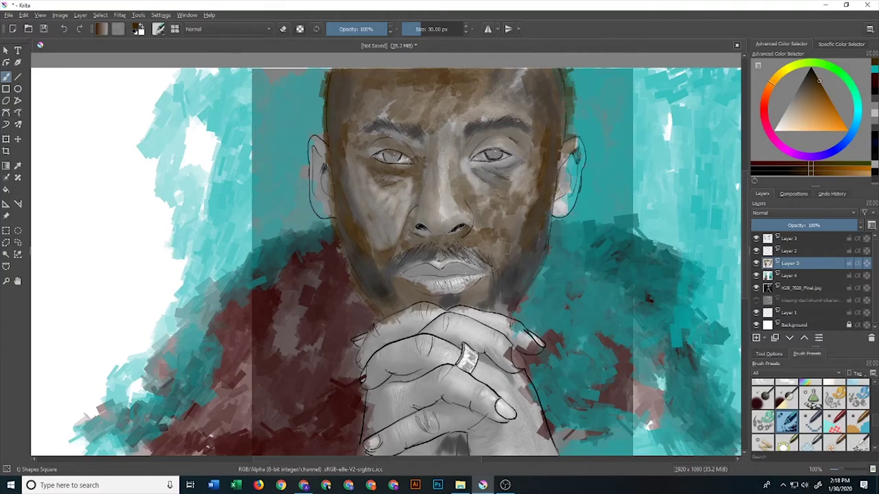
scroll(811, 412, down, 3)
scroll(810, 412, down, 3)
Try a softer flow-based brush at about 84 px, then undo the test strokes.
click(786, 409)
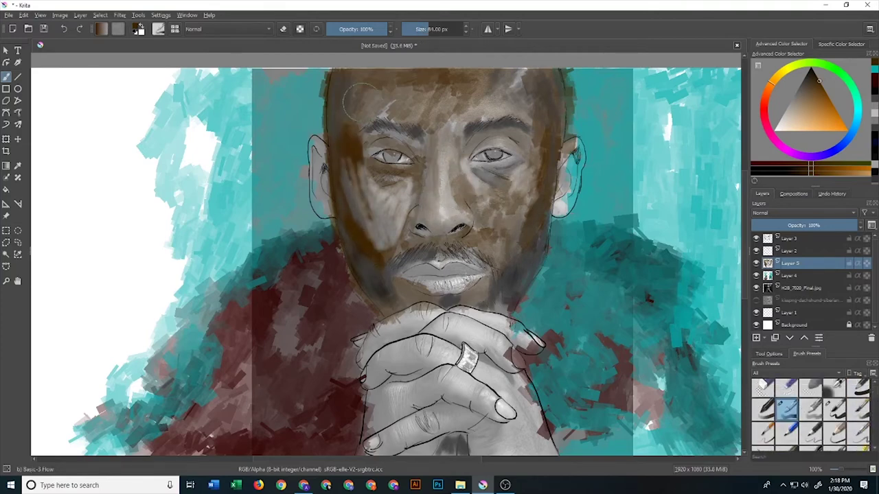
drag(364, 241, 439, 206)
key(ctrl+z)
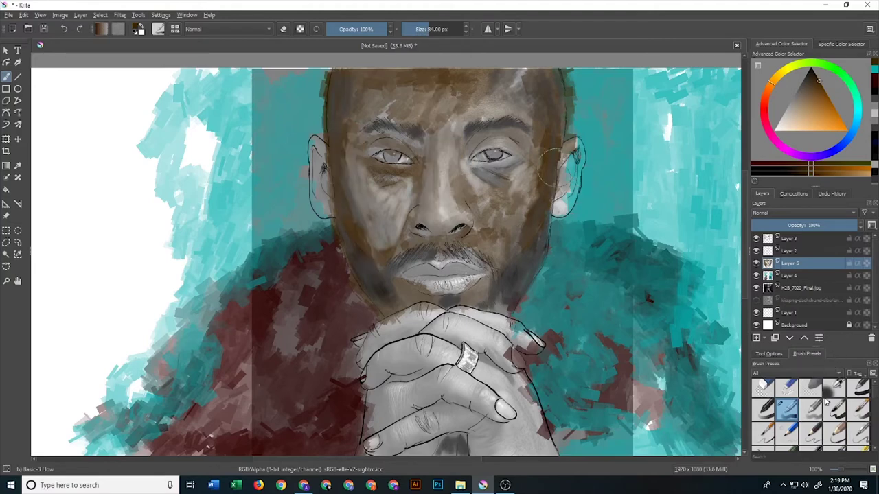
With a 40 px flow-and-opacity brush, shade around and under the right eye in brown.
click(810, 410)
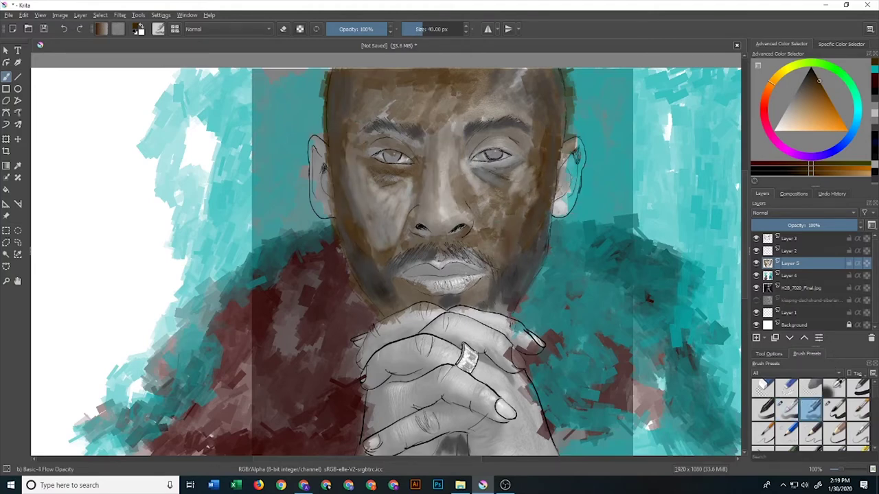
drag(471, 173, 473, 237)
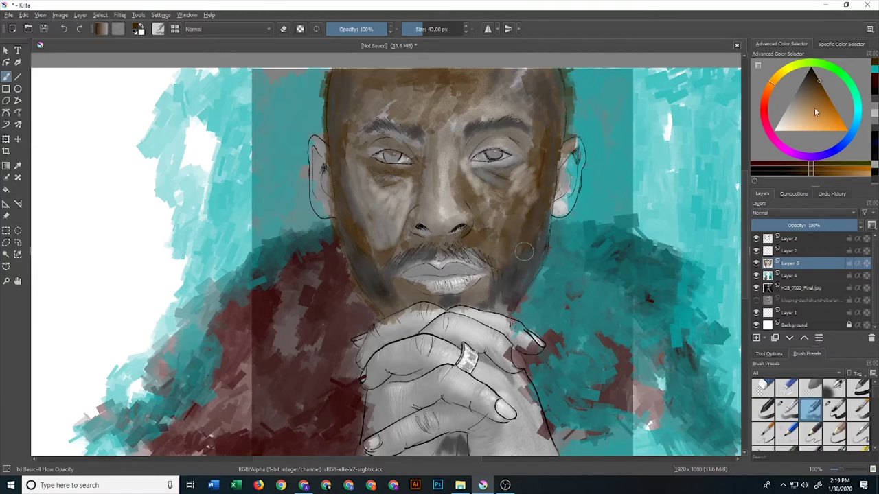
click(824, 89)
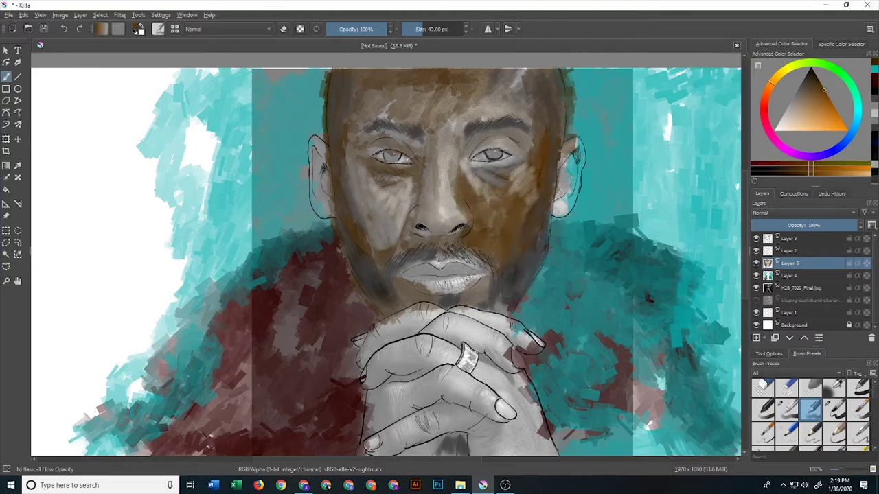
drag(526, 137, 460, 159)
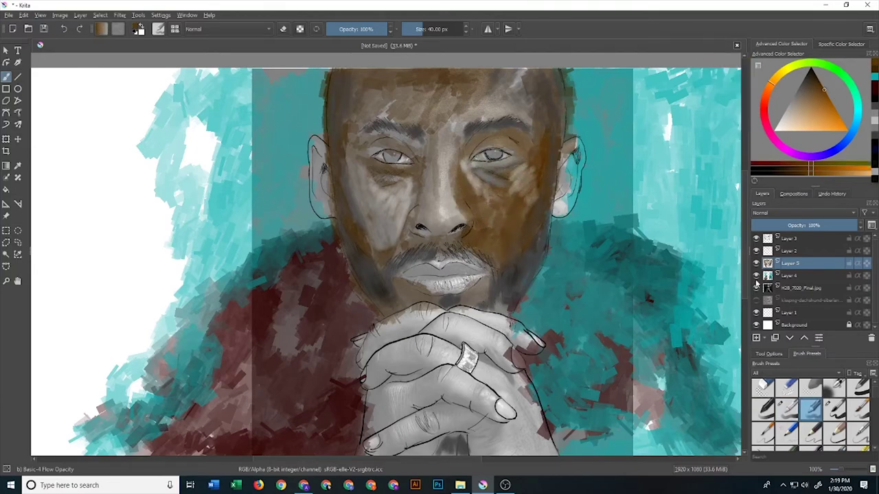
Hide Layer 5, add a new empty layer, and paint brown over the right cheek and eye.
click(756, 263)
click(756, 338)
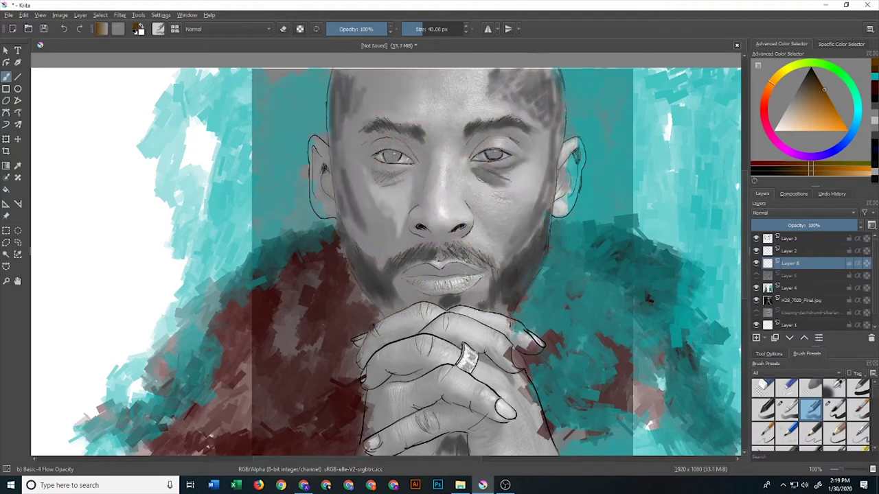
drag(504, 155, 515, 254)
mouse_move(542, 134)
mouse_down()
mouse_move(529, 264)
mouse_move(474, 192)
mouse_move(475, 175)
mouse_up()
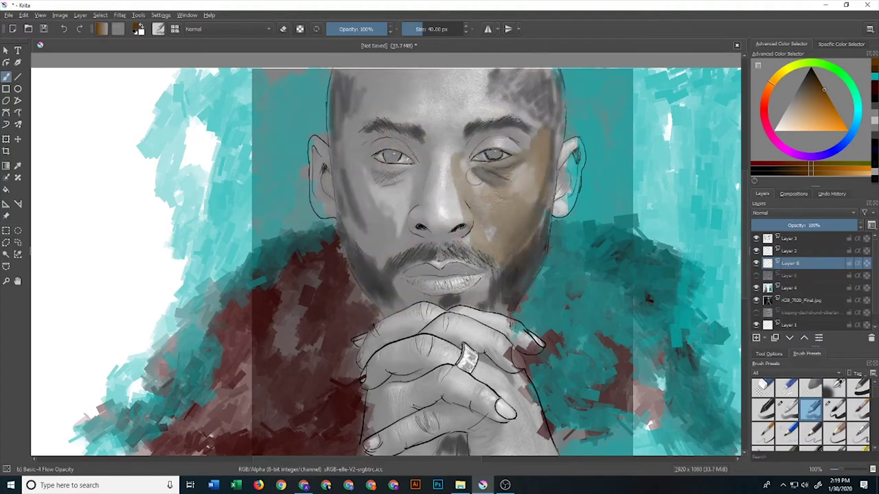
Toggle Layer 2 and Layer 3 visibility to compare, then undo the brown cheek paint.
click(756, 251)
click(756, 251)
click(756, 239)
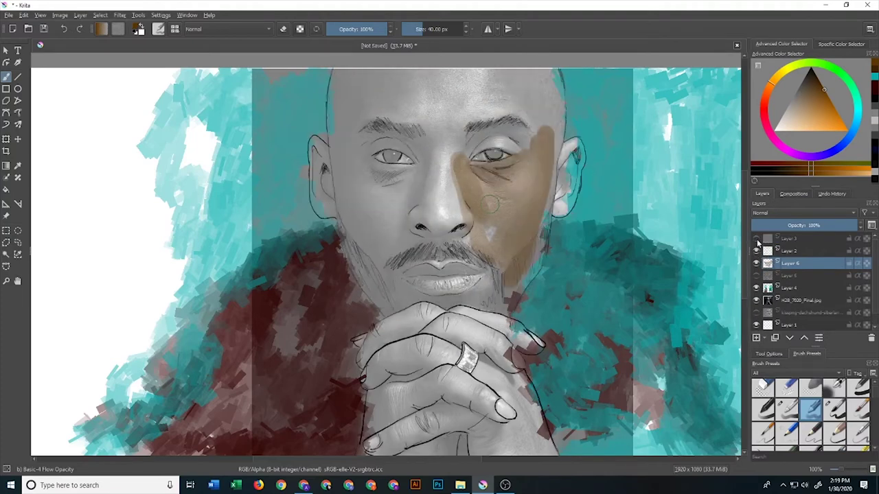
click(756, 240)
click(756, 241)
key(ctrl+z)
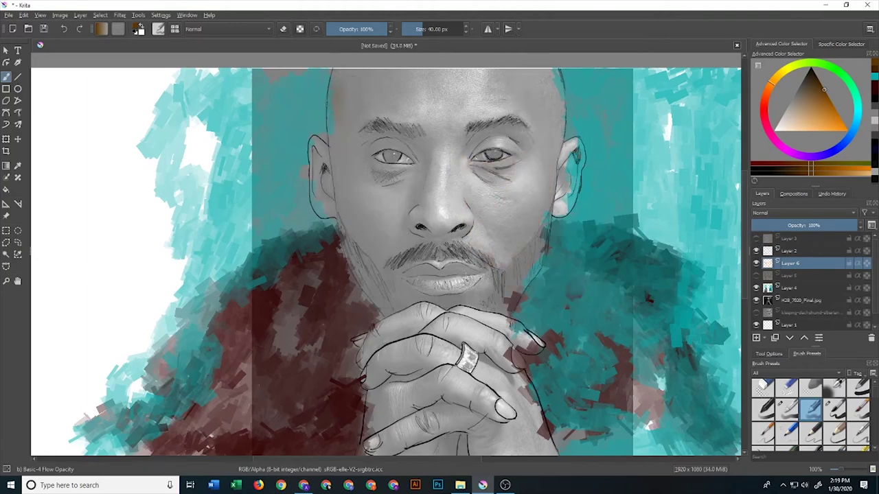
Paint brown bands down the left temple and cheek, undoing the cheek stroke.
mouse_move(333, 79)
mouse_down()
mouse_move(347, 227)
mouse_move(359, 113)
mouse_up()
mouse_move(362, 151)
mouse_down()
mouse_move(371, 254)
mouse_move(333, 76)
mouse_up()
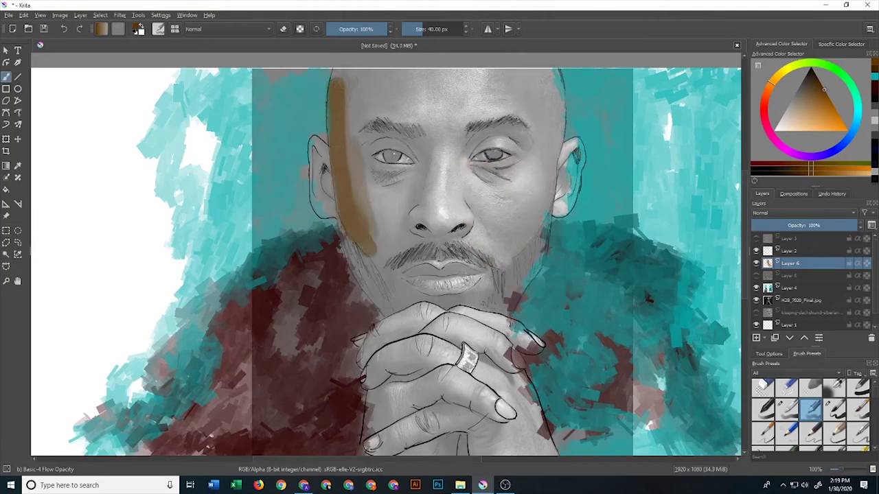
right_click(344, 141)
key(ctrl+z)
key(ctrl+z)
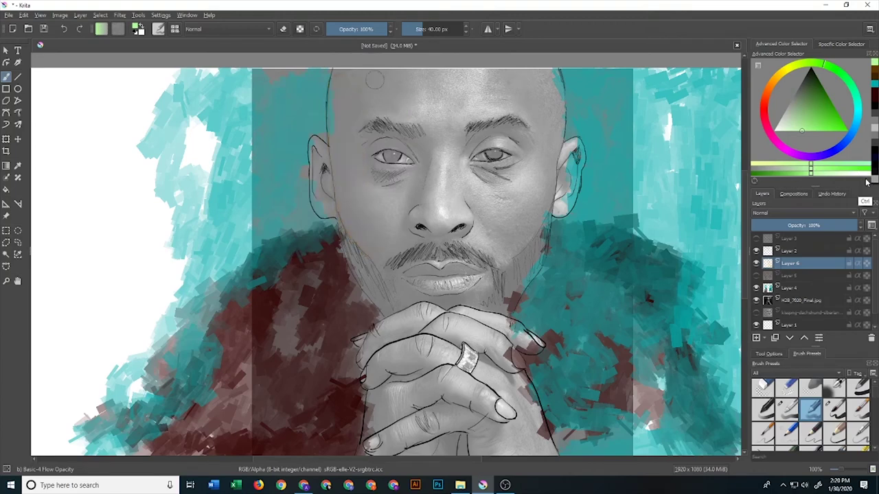
Cover the left temple, cheek and under-eye area with brown, extending toward the chin.
drag(336, 148, 335, 76)
drag(336, 121, 367, 278)
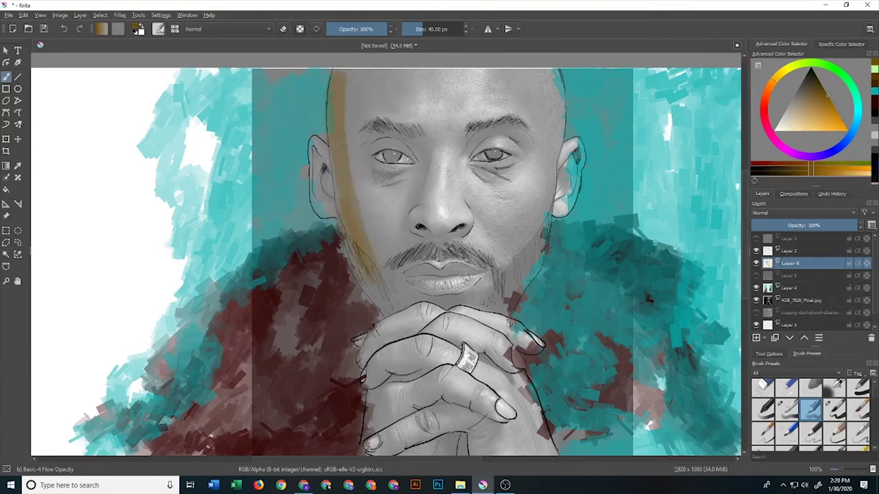
drag(382, 312, 385, 213)
drag(371, 268, 346, 130)
mouse_move(388, 241)
mouse_down()
mouse_move(429, 137)
mouse_move(364, 127)
mouse_move(409, 76)
mouse_move(453, 134)
mouse_move(473, 198)
mouse_move(515, 265)
mouse_move(536, 137)
mouse_move(522, 296)
mouse_up()
Paint brown over the right cheek, forehead, temple, lower-left jaw and moustache.
mouse_move(526, 179)
mouse_down()
mouse_move(509, 172)
mouse_move(495, 184)
mouse_up()
mouse_move(536, 134)
mouse_down()
mouse_move(477, 144)
mouse_move(453, 186)
mouse_up()
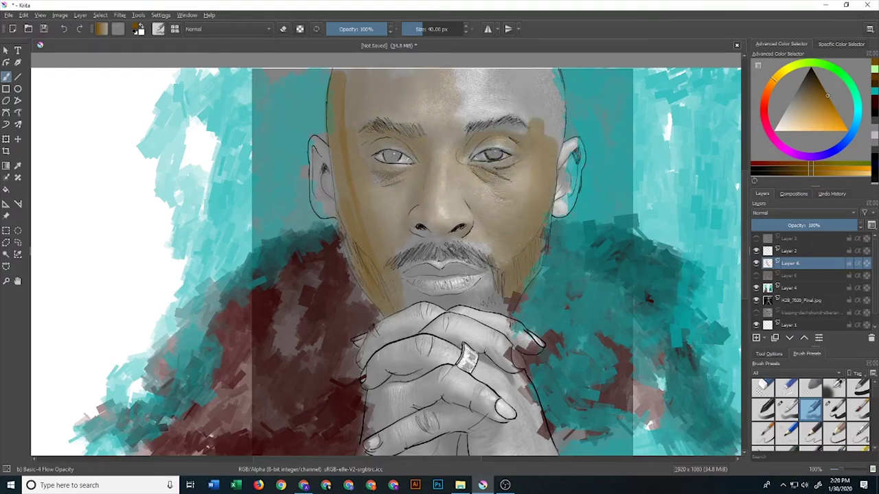
mouse_move(481, 147)
mouse_down()
mouse_move(494, 79)
mouse_move(384, 86)
mouse_up()
mouse_move(529, 79)
mouse_down()
mouse_move(512, 113)
mouse_move(560, 154)
mouse_up()
drag(340, 103, 336, 210)
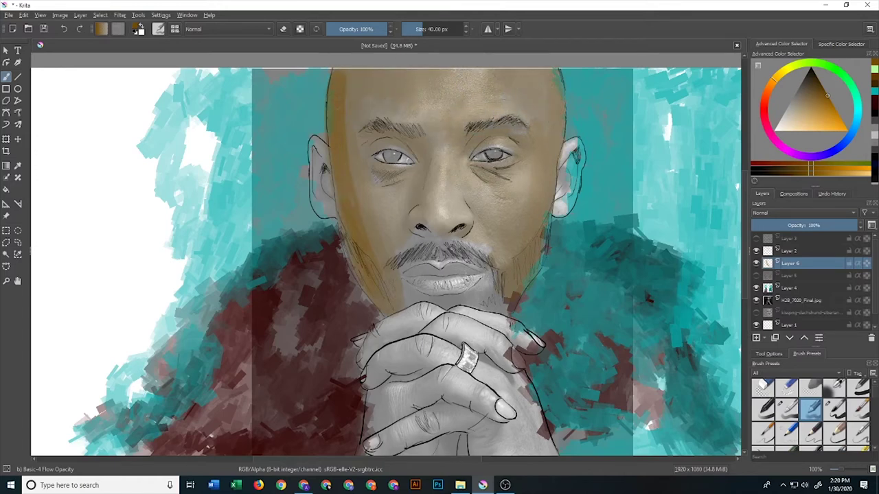
drag(406, 302, 351, 249)
mouse_move(479, 273)
mouse_down()
mouse_move(492, 287)
mouse_move(425, 240)
mouse_move(433, 268)
mouse_move(467, 287)
mouse_up()
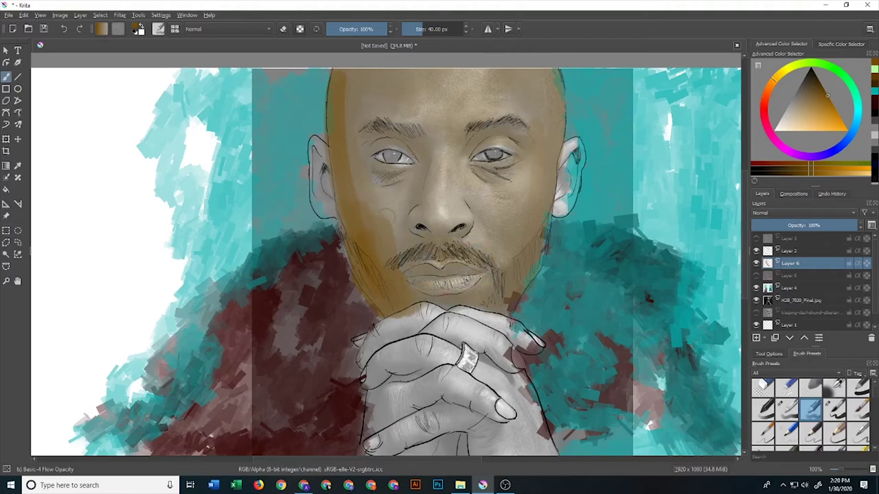
mouse_move(388, 237)
mouse_down()
mouse_move(384, 196)
mouse_move(395, 189)
mouse_up()
Sample a brown from the skin and shade the left cheek, jaw and both ears.
ctrl+click(467, 170)
mouse_move(371, 295)
mouse_down()
mouse_move(384, 313)
mouse_move(340, 179)
mouse_up()
mouse_move(323, 137)
mouse_down()
mouse_move(318, 200)
mouse_move(330, 218)
mouse_up()
mouse_move(563, 196)
mouse_down()
mouse_move(573, 140)
mouse_move(556, 217)
mouse_up()
Sample a darker brown and shade the jaw, chin, moustache, right brow and under-eye.
ctrl+click(425, 261)
mouse_move(412, 247)
mouse_down()
mouse_move(388, 271)
mouse_move(329, 220)
mouse_move(408, 305)
mouse_up()
drag(480, 313, 525, 247)
mouse_move(511, 292)
mouse_down()
mouse_move(559, 189)
mouse_move(474, 249)
mouse_up()
drag(477, 253, 377, 274)
drag(501, 136, 484, 145)
mouse_move(467, 178)
mouse_down()
mouse_move(516, 170)
mouse_move(457, 251)
mouse_up()
Deepen shading on the right cheek, head side, jaw and brows, then pick a warm orange-tan.
drag(515, 70, 558, 112)
drag(559, 70, 543, 227)
drag(522, 189, 511, 249)
drag(516, 187, 471, 228)
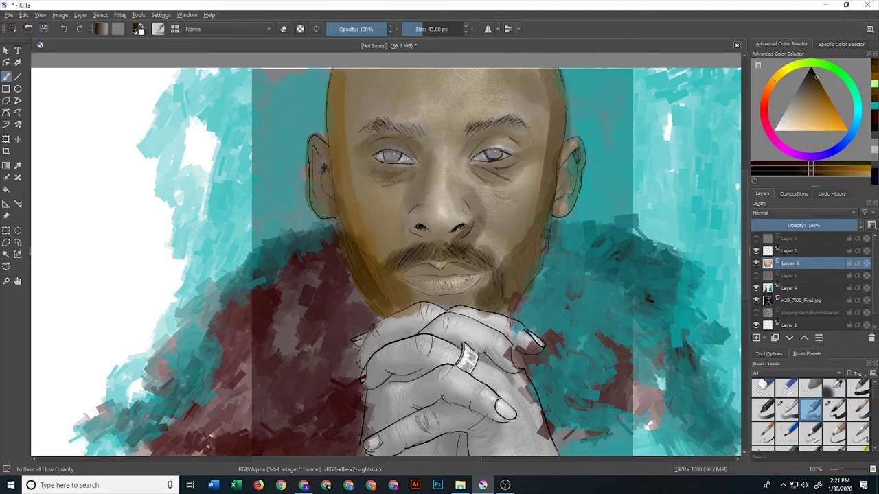
drag(446, 117, 405, 161)
drag(412, 120, 371, 137)
drag(505, 117, 467, 137)
drag(546, 114, 498, 137)
drag(498, 187, 463, 219)
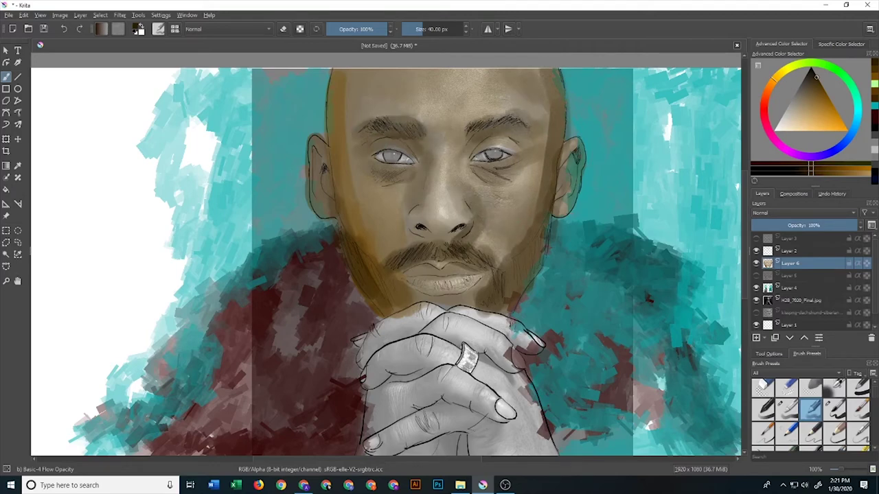
mouse_move(815, 100)
mouse_down()
mouse_move(836, 111)
mouse_move(789, 104)
mouse_up()
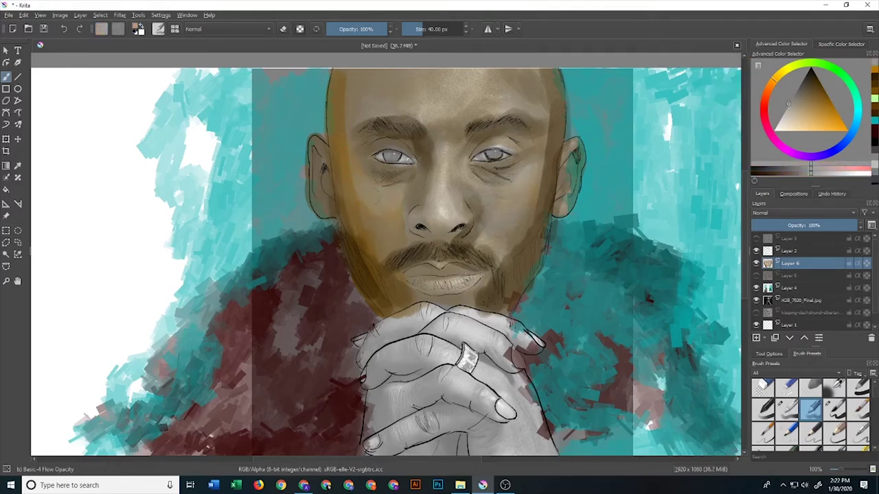
Choose a 12 px detail brush and a dark brown colour for the eyes.
drag(823, 106, 831, 104)
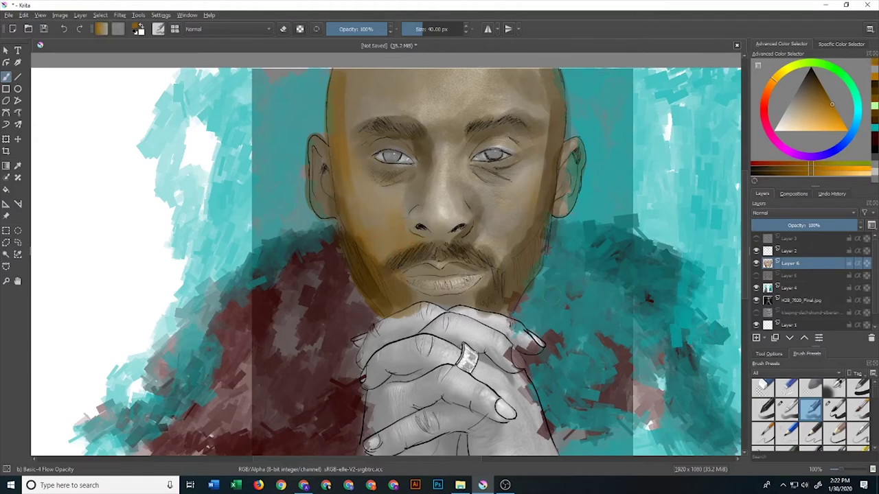
key(d)
click(835, 410)
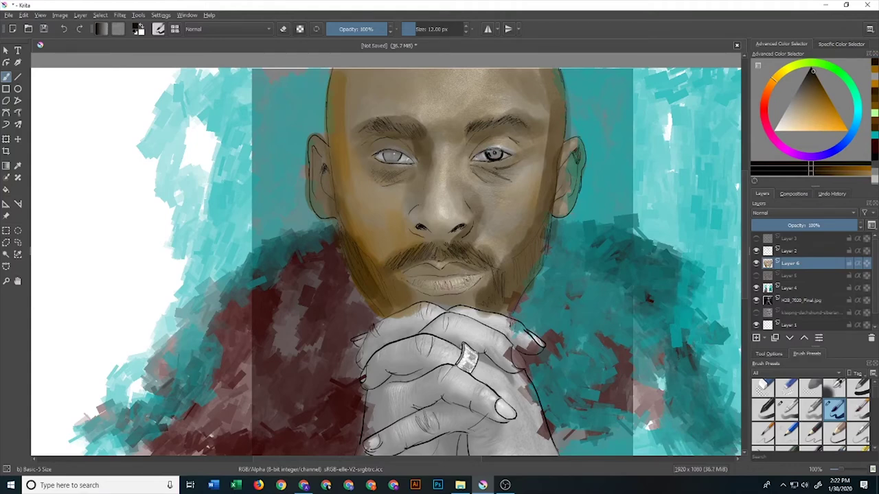
click(820, 84)
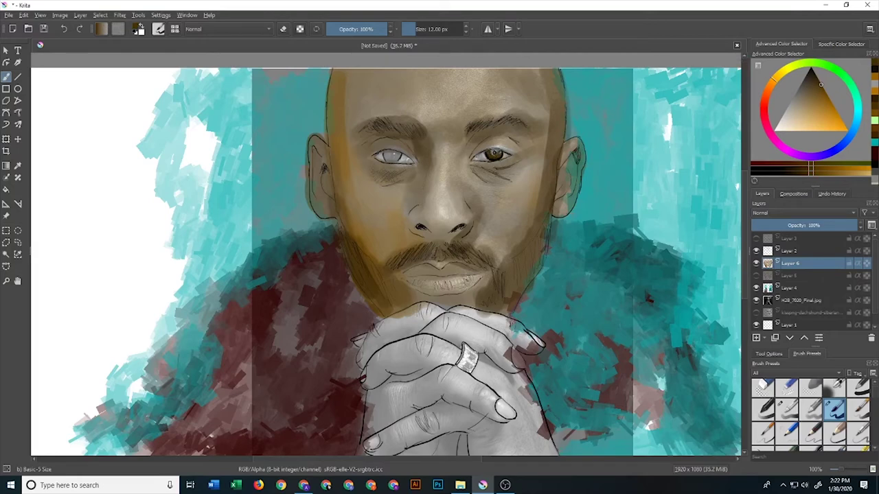
Dab a black pupil into the left eye, pick a tan iris colour, and select Marker Chisel Smooth.
key(d)
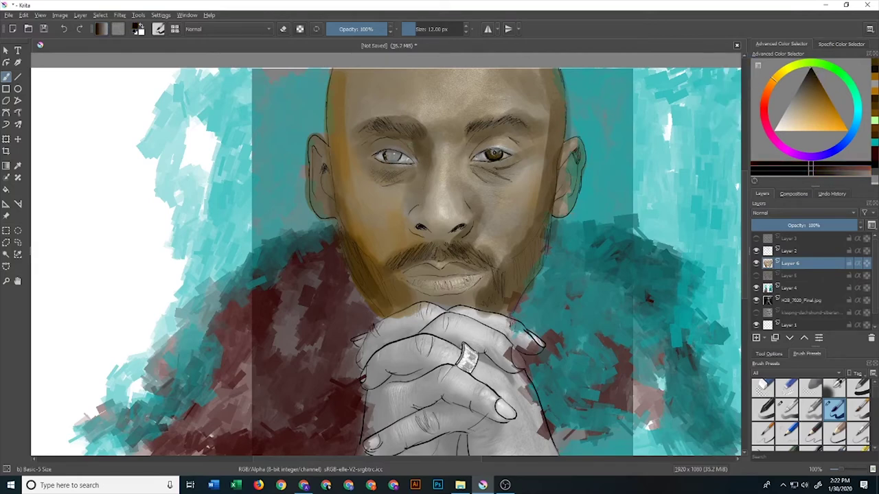
click(390, 162)
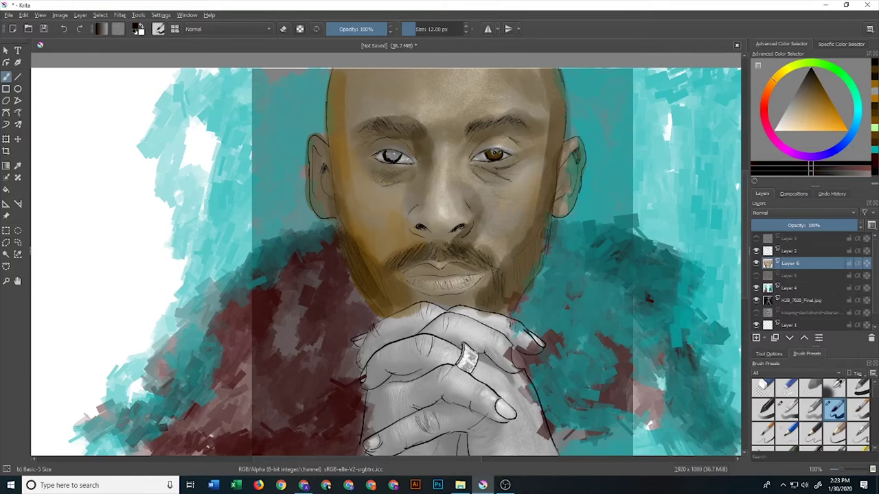
click(822, 87)
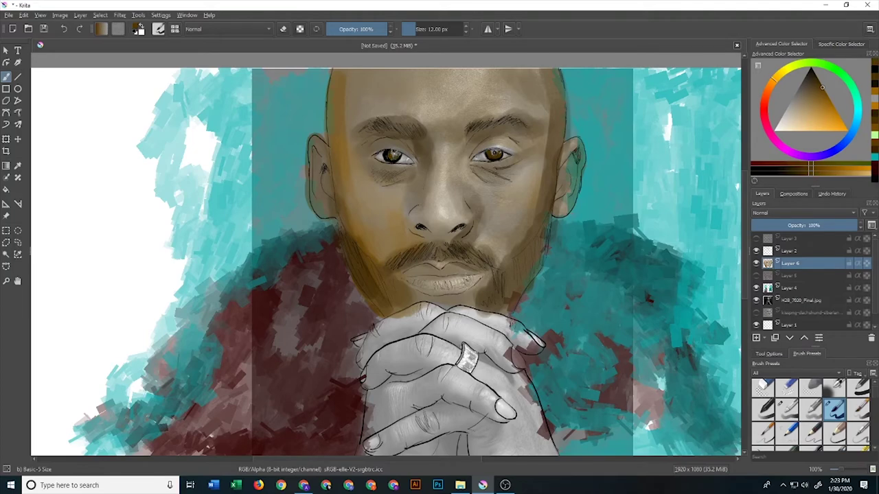
scroll(873, 398, down, 2)
click(834, 406)
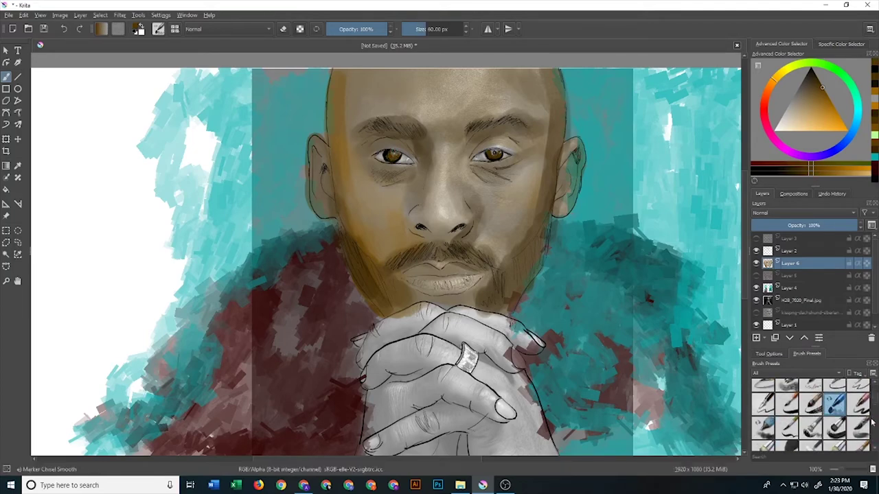
Select the Wet Bristles brush, size it to about 126 px, and nudge the painting colour.
scroll(873, 406, down, 3)
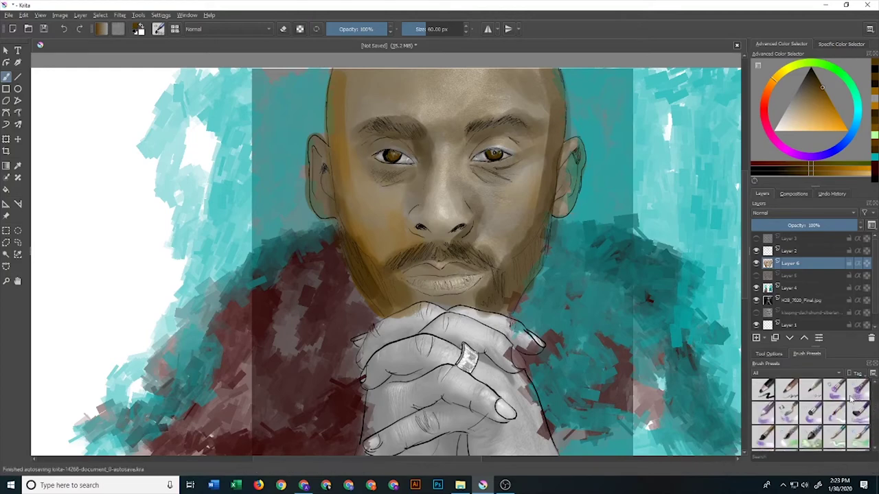
click(839, 390)
key(bracketleft)
key(bracketleft)
key(bracketleft)
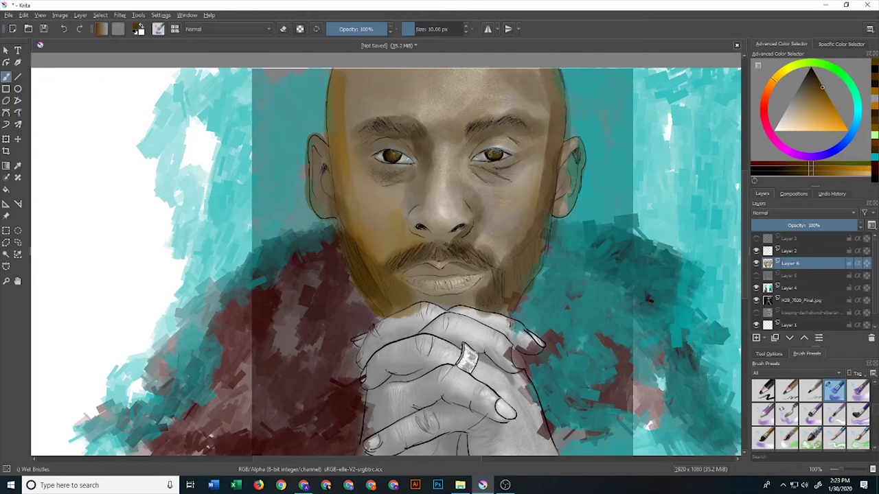
key(bracketright)
key(bracketright)
key(bracketright)
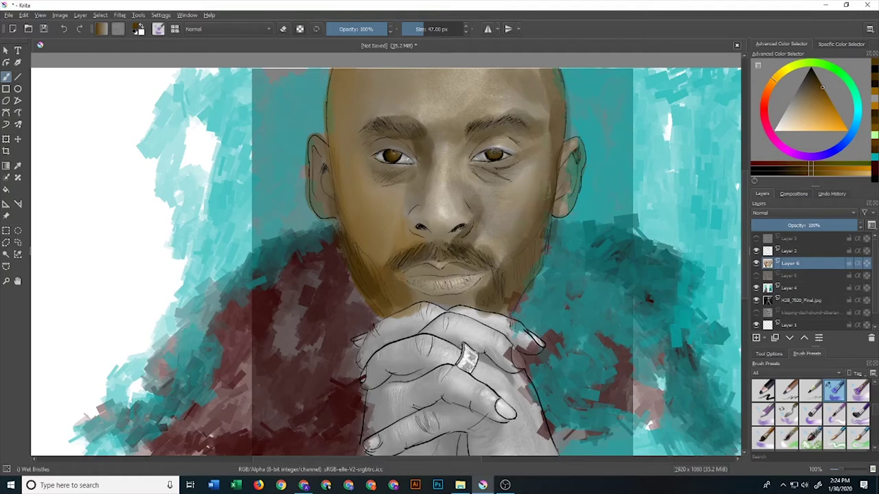
drag(548, 123, 499, 86)
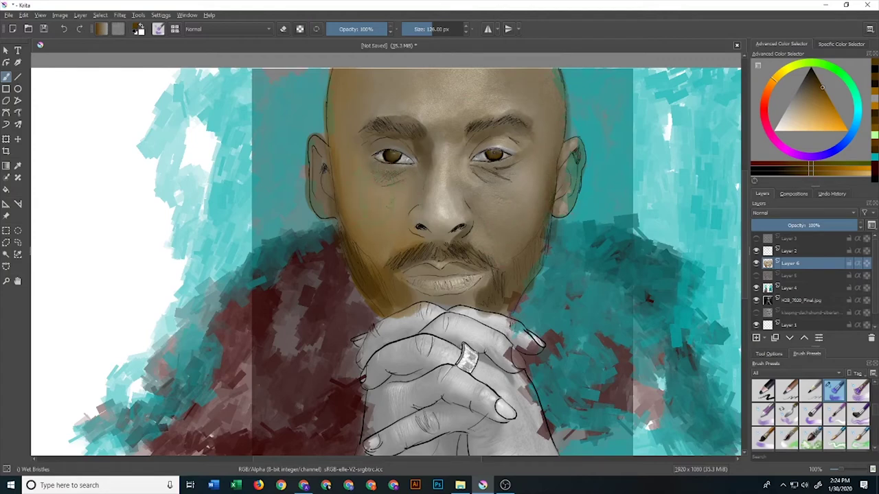
click(817, 79)
scroll(878, 405, down, 3)
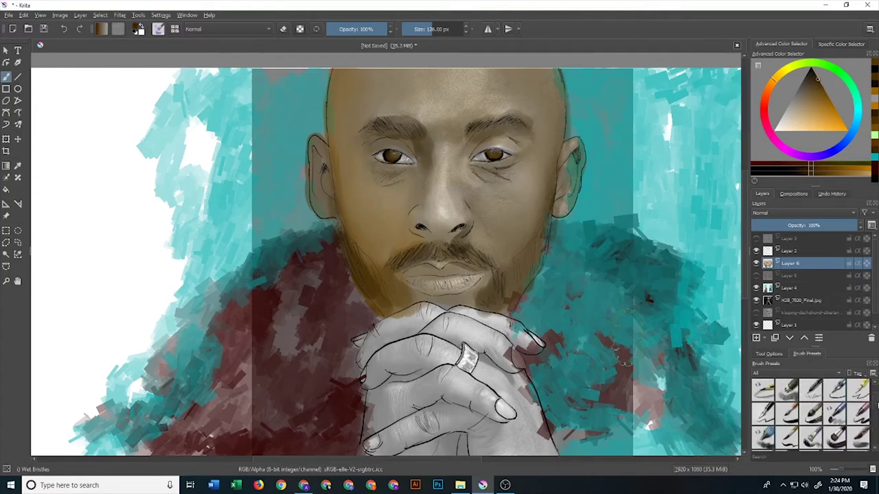
scroll(872, 405, up, 3)
With the Basic-5 Size Opacity brush, darken the moustache and stubble along the jaw and chin.
click(835, 414)
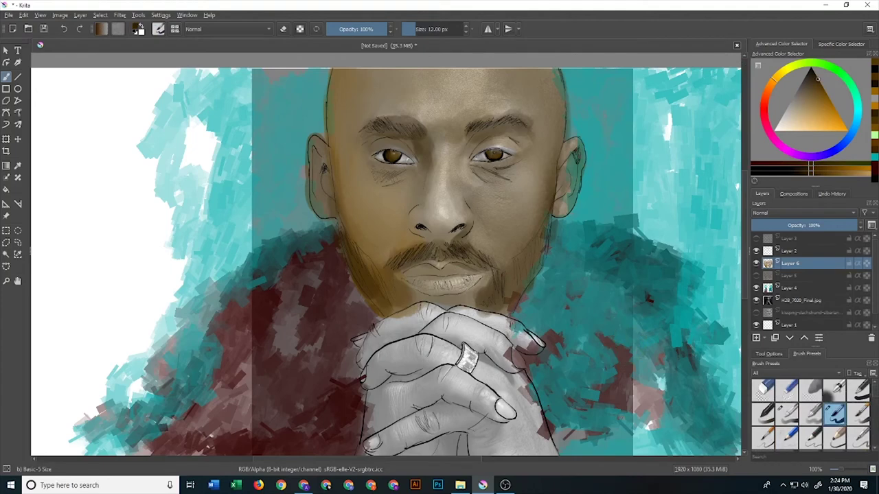
click(860, 422)
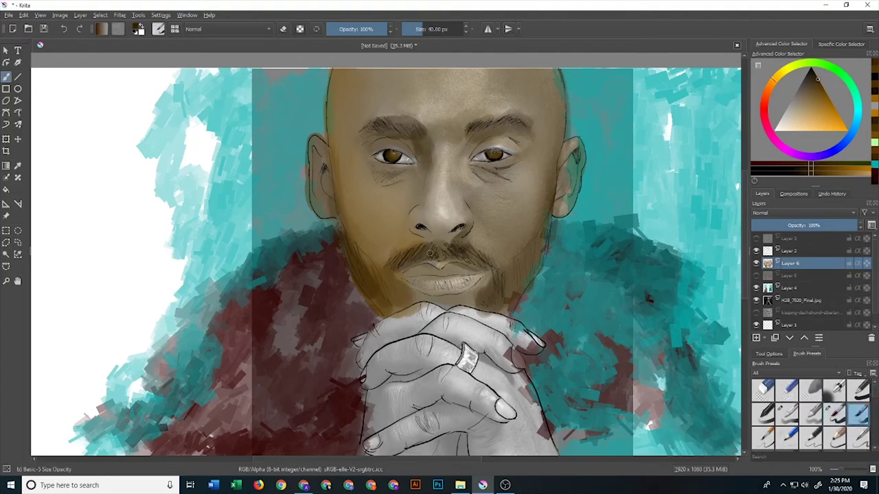
mouse_move(444, 261)
mouse_down()
mouse_move(485, 246)
mouse_move(489, 263)
mouse_move(490, 243)
mouse_move(503, 291)
mouse_move(552, 184)
mouse_up()
drag(521, 248, 550, 165)
mouse_move(344, 199)
mouse_down()
mouse_move(361, 258)
mouse_move(386, 295)
mouse_move(416, 282)
mouse_up()
drag(492, 301, 510, 314)
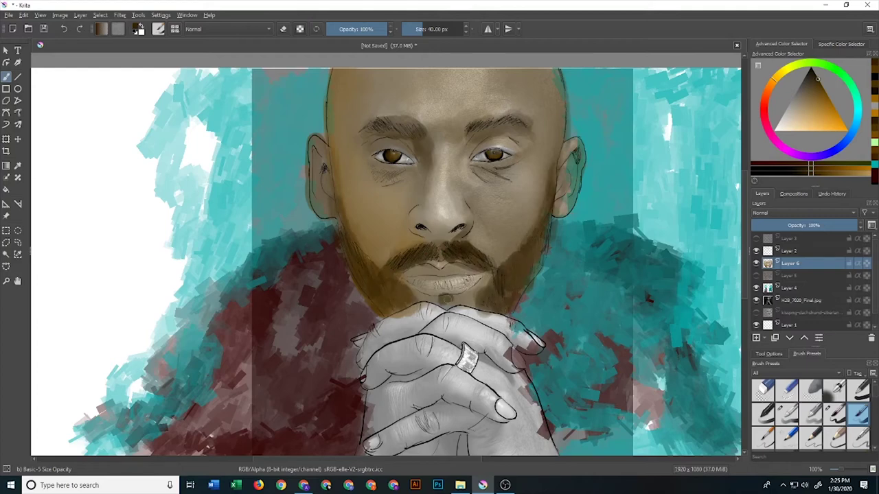
drag(441, 295, 452, 310)
Darken both eyebrows and under the right eye, then the right scalp edge at 100 px.
drag(415, 122, 401, 131)
drag(375, 125, 356, 137)
drag(473, 136, 504, 120)
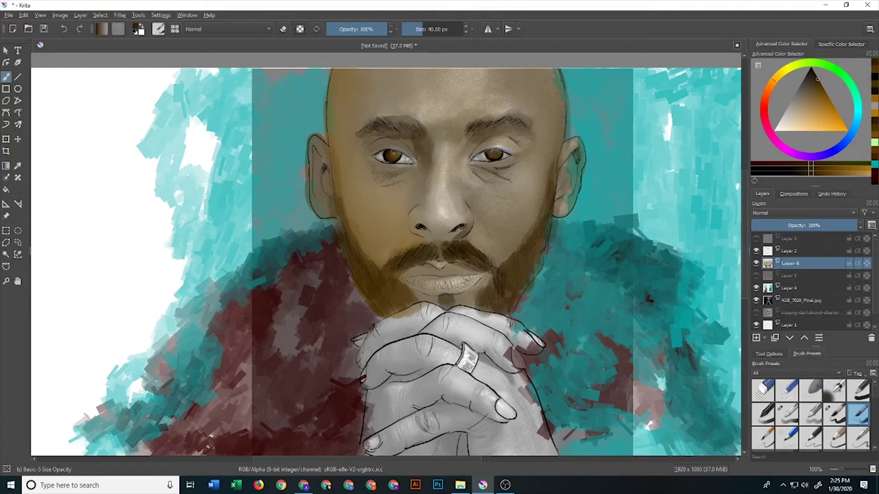
drag(471, 167, 492, 174)
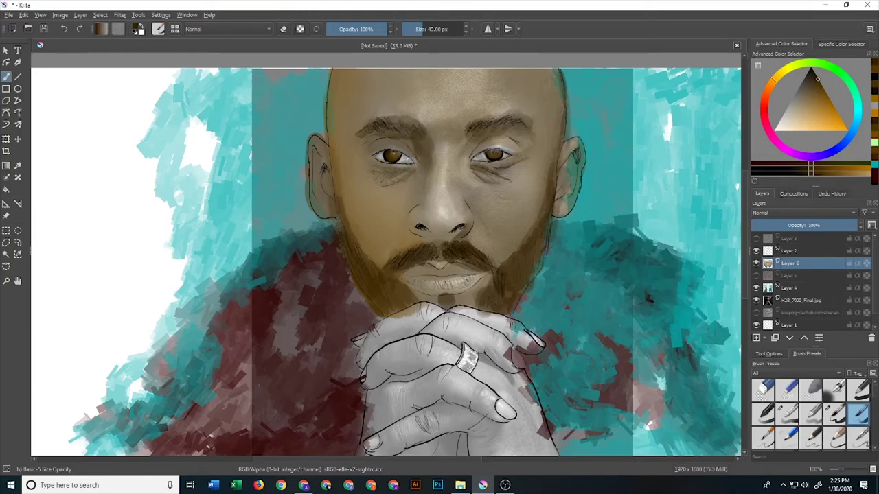
key(bracketright)
key(bracketright)
key(bracketright)
drag(557, 77, 552, 134)
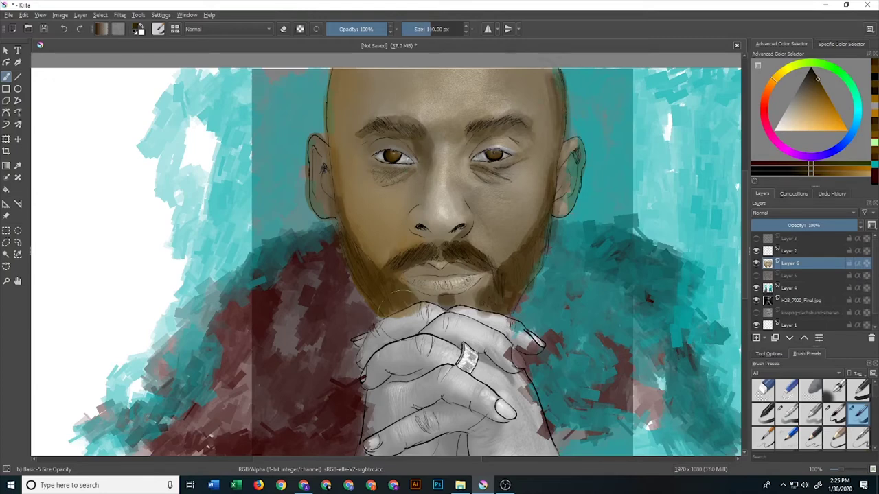
At 26 px, paint dark shading along the lower lip, redoing the strokes after undoing.
key(bracketright)
key(bracketleft)
key(bracketleft)
key(bracketleft)
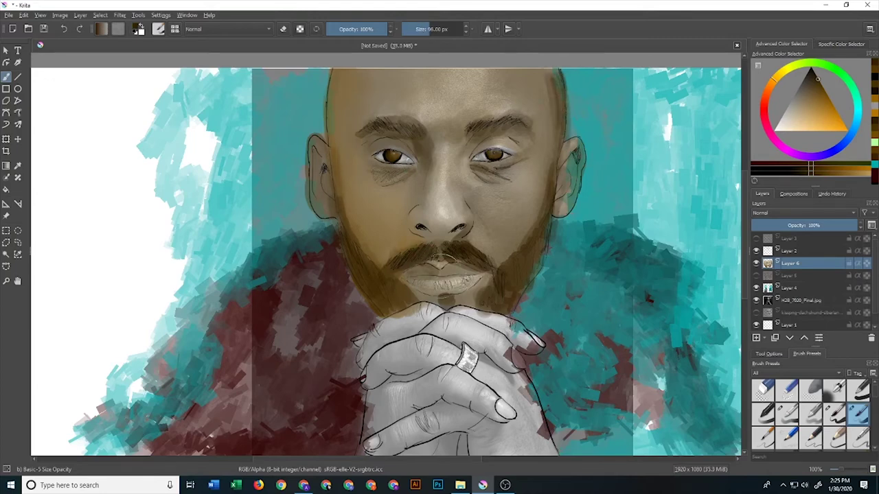
key(bracketleft)
key(bracketleft)
key(bracketleft)
mouse_move(443, 267)
mouse_down()
mouse_move(474, 276)
mouse_move(408, 267)
mouse_move(416, 286)
mouse_move(448, 294)
mouse_move(467, 287)
mouse_move(437, 272)
mouse_move(422, 281)
mouse_move(478, 295)
mouse_up()
key(ctrl+z)
key(ctrl+z)
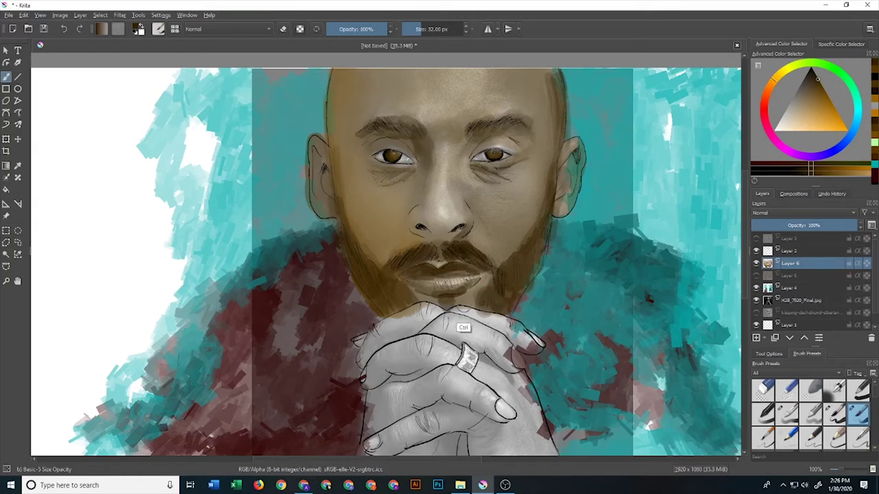
key(ctrl+z)
key(ctrl+z)
mouse_move(457, 273)
mouse_down()
mouse_move(424, 280)
mouse_move(476, 276)
mouse_move(443, 276)
mouse_up()
mouse_move(458, 266)
mouse_down()
mouse_move(426, 291)
mouse_move(474, 281)
mouse_move(414, 286)
mouse_up()
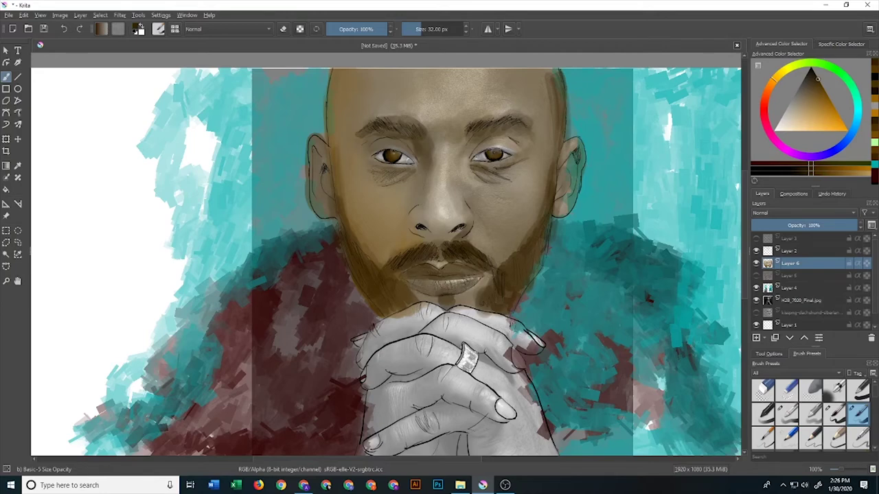
Add faint stubble under the lower lip and across the chin, and darken the right jaw edge.
mouse_move(469, 283)
mouse_down()
mouse_move(424, 283)
mouse_move(465, 280)
mouse_move(515, 302)
mouse_up()
key(ctrl+z)
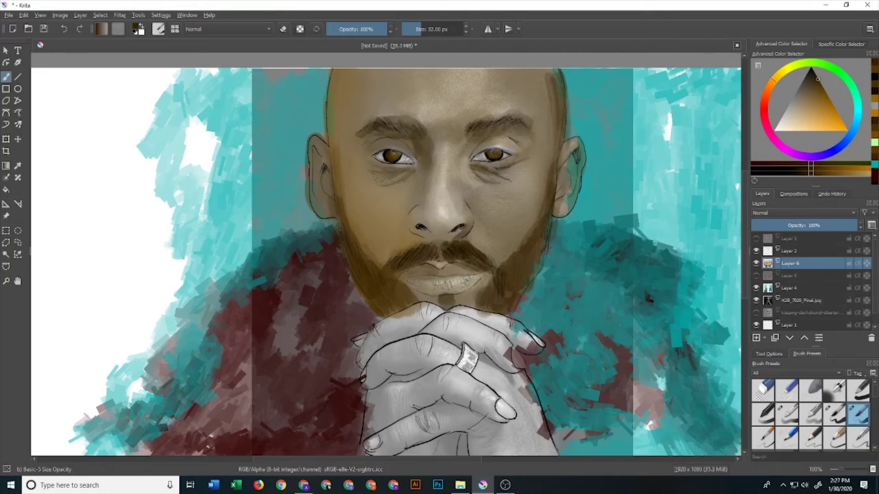
mouse_move(439, 279)
mouse_down()
mouse_move(476, 277)
mouse_move(445, 294)
mouse_move(398, 276)
mouse_up()
mouse_move(414, 278)
mouse_down()
mouse_move(398, 266)
mouse_move(470, 272)
mouse_up()
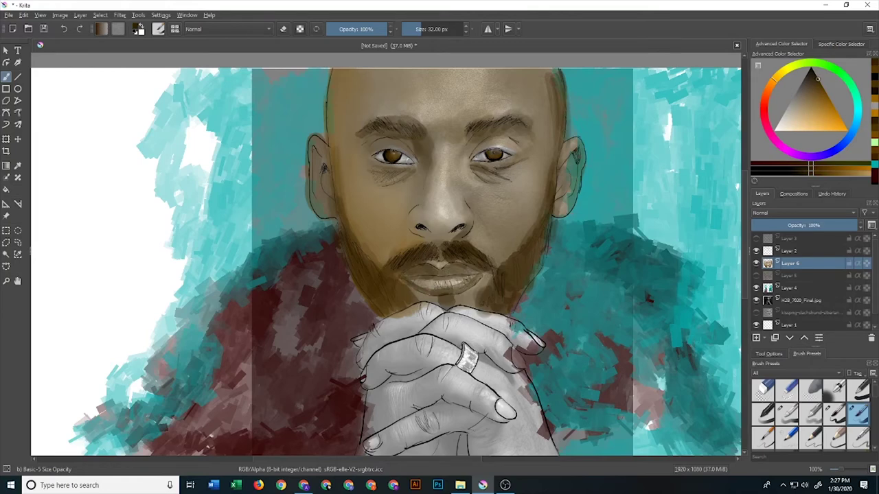
drag(547, 233, 538, 272)
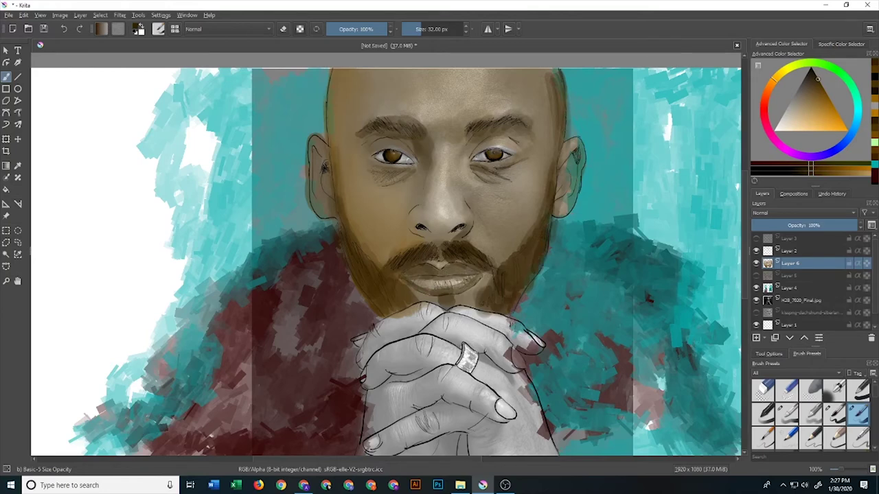
Shade both ears, the jaw below the right ear, and the left edge of the head.
drag(325, 165, 327, 198)
mouse_move(315, 146)
mouse_down()
mouse_move(310, 197)
mouse_move(308, 173)
mouse_move(337, 221)
mouse_up()
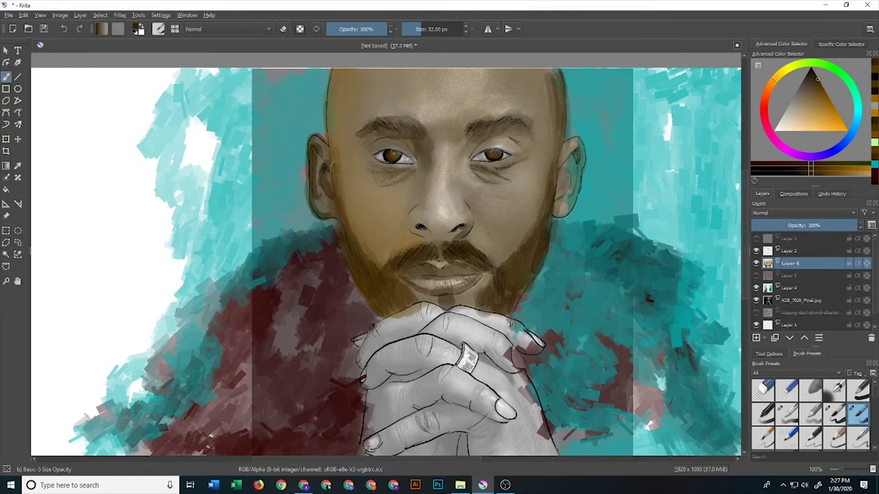
mouse_move(576, 147)
mouse_down()
mouse_move(562, 169)
mouse_move(573, 172)
mouse_move(559, 217)
mouse_move(573, 202)
mouse_move(558, 158)
mouse_up()
drag(543, 201, 534, 227)
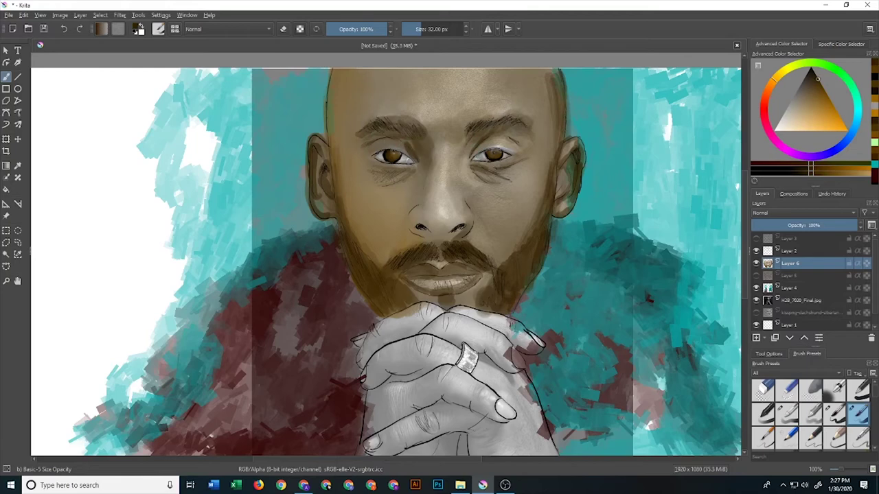
drag(328, 73, 322, 143)
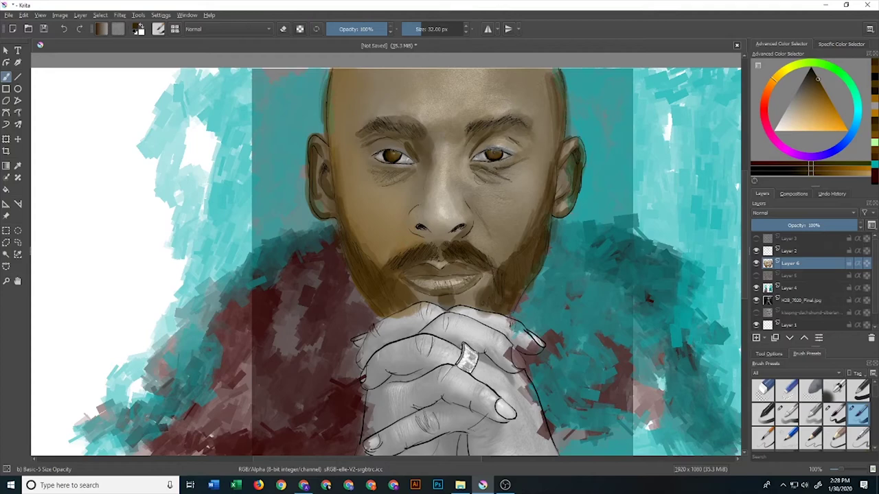
Using a much darker shade, deepen the right iris and shade around the left eye.
drag(811, 90, 811, 68)
click(494, 155)
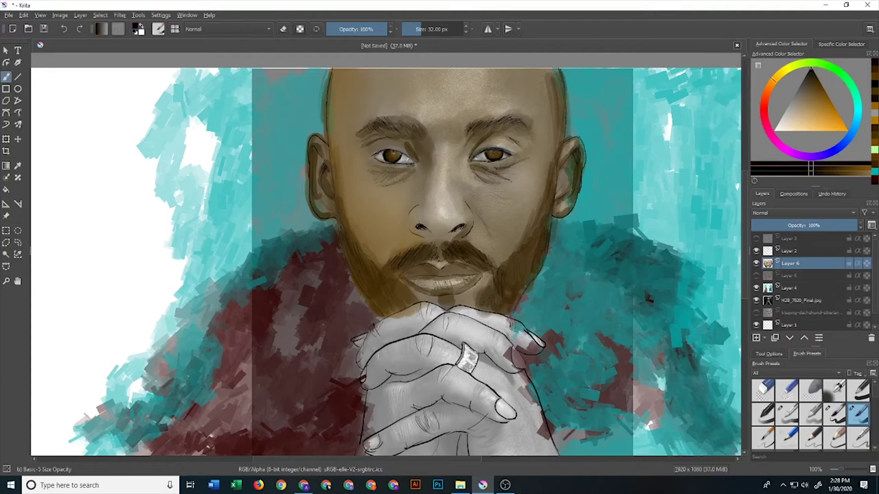
drag(359, 162, 357, 148)
drag(404, 180, 379, 172)
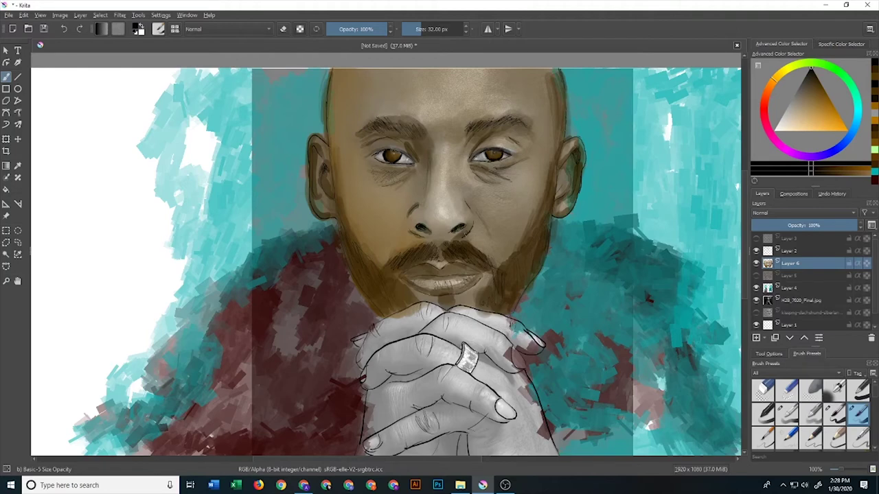
Sample colours, darken the bald head's left edge, and pick a light tan for the hands.
ctrl+click(474, 253)
drag(328, 79, 337, 209)
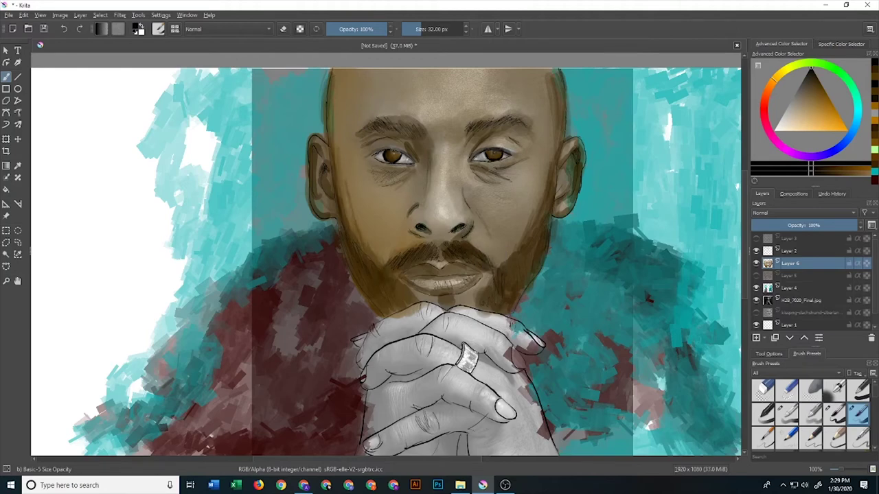
ctrl+click(526, 262)
ctrl+click(505, 316)
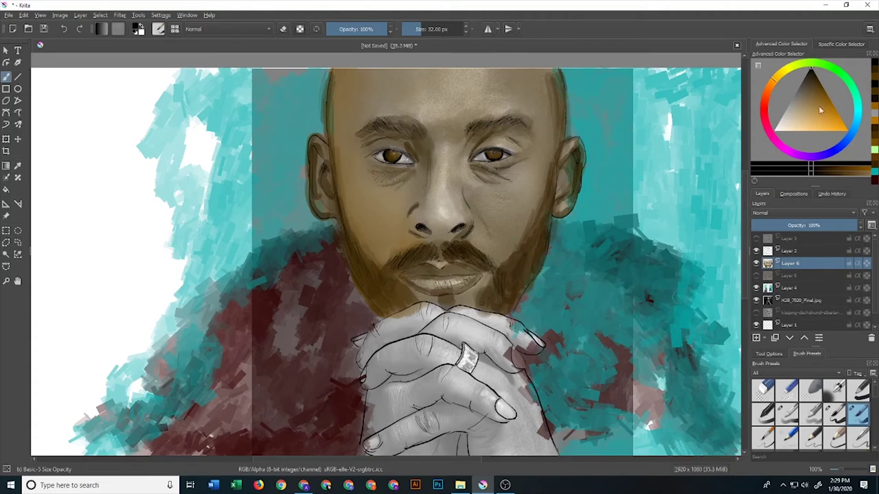
drag(873, 388, 874, 423)
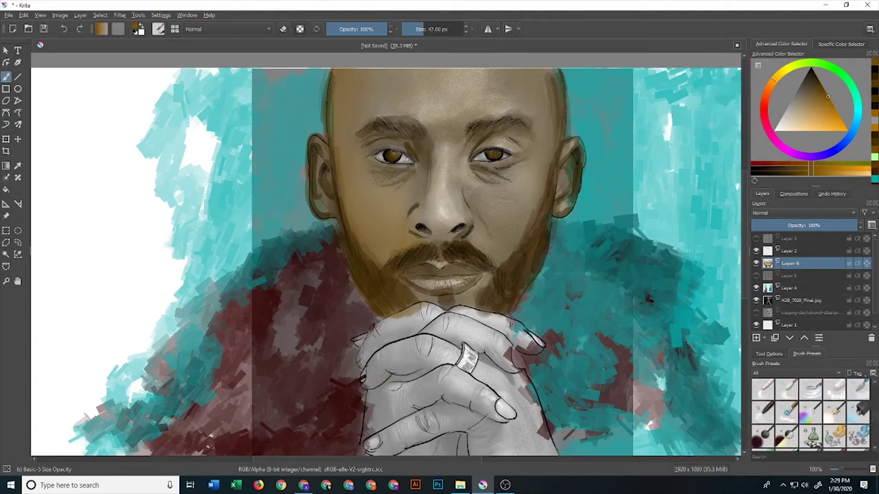
Brush tan across the clasped hands and knuckles, undoing the first stray pass.
click(406, 362)
mouse_move(378, 357)
mouse_down()
mouse_move(398, 326)
mouse_move(440, 309)
mouse_move(391, 340)
mouse_move(495, 323)
mouse_up()
key(ctrl+z)
mouse_move(412, 337)
mouse_down()
mouse_move(364, 351)
mouse_move(481, 323)
mouse_move(529, 336)
mouse_up()
drag(447, 330, 563, 446)
drag(480, 446, 495, 391)
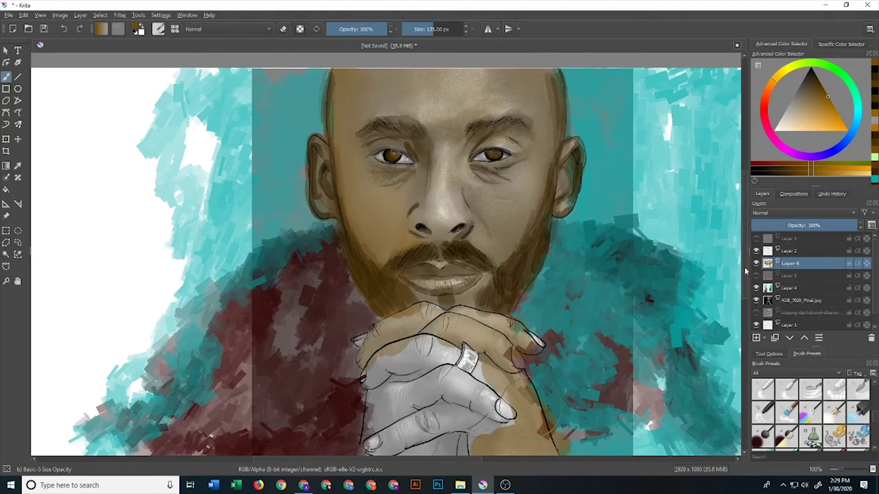
scroll(522, 343, down, 5)
Cover the grey hands, fingers, ring and forearms in tan.
drag(604, 364, 542, 391)
mouse_move(604, 323)
mouse_down()
mouse_move(508, 288)
mouse_move(549, 378)
mouse_up()
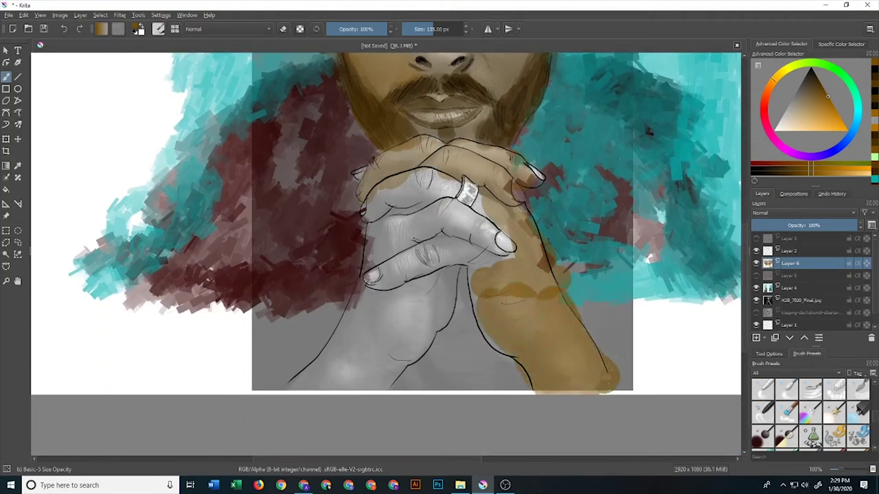
drag(494, 275, 388, 337)
mouse_move(447, 282)
mouse_down()
mouse_move(288, 392)
mouse_move(398, 213)
mouse_move(446, 172)
mouse_move(440, 357)
mouse_up()
drag(429, 230, 512, 220)
drag(508, 282, 529, 175)
mouse_move(412, 182)
mouse_down()
mouse_move(505, 148)
mouse_move(495, 247)
mouse_move(457, 148)
mouse_up()
mouse_move(371, 227)
mouse_down()
mouse_move(330, 371)
mouse_move(412, 374)
mouse_up()
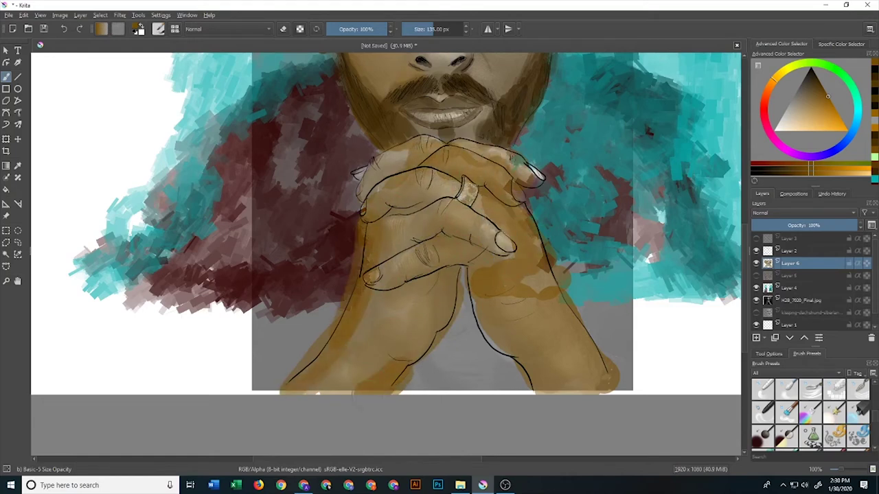
drag(508, 285, 480, 357)
Add a lighter tan over the forearms and fingers, undoing the last strokes.
click(819, 81)
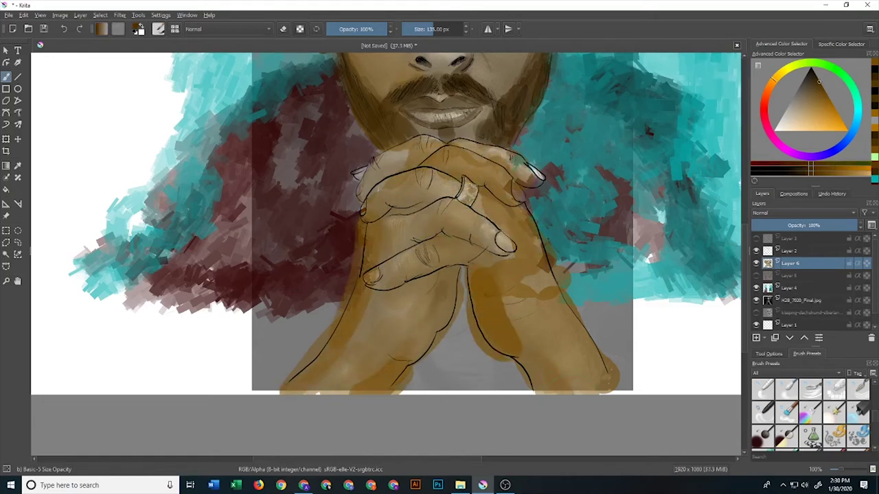
drag(453, 264, 426, 347)
mouse_move(281, 391)
mouse_down()
mouse_move(364, 186)
mouse_move(467, 137)
mouse_up()
drag(412, 137, 504, 178)
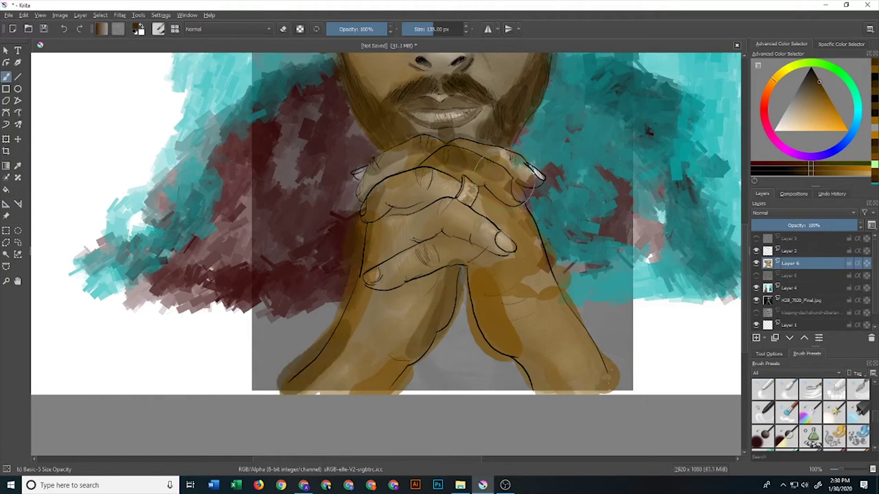
drag(398, 192, 439, 165)
key(ctrl+z)
key(ctrl+z)
key(ctrl+z)
key(ctrl+z)
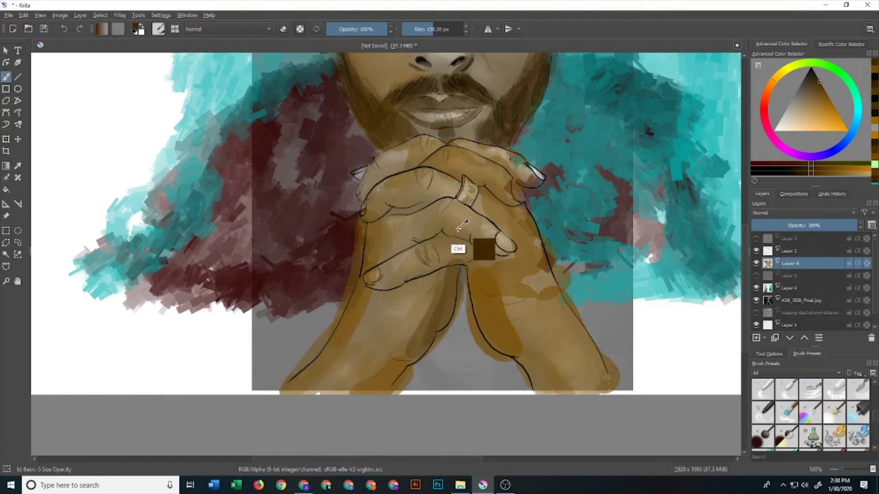
Shrink the brush to 51 px and shade the forearms, fingers and knuckles darker.
key(bracketleft)
key(bracketleft)
key(bracketleft)
drag(361, 292, 319, 367)
drag(351, 312, 278, 393)
drag(436, 331, 376, 395)
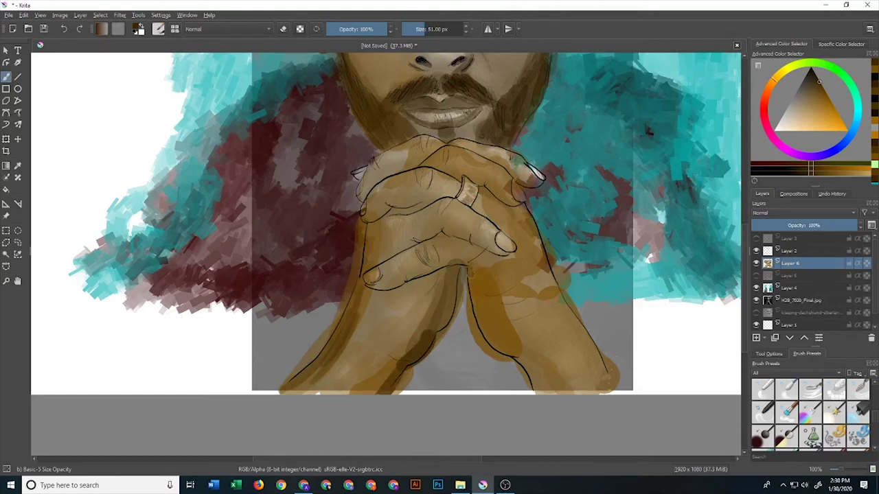
drag(470, 273, 532, 357)
mouse_move(522, 192)
mouse_down()
mouse_move(474, 209)
mouse_move(605, 357)
mouse_up()
drag(563, 323, 622, 391)
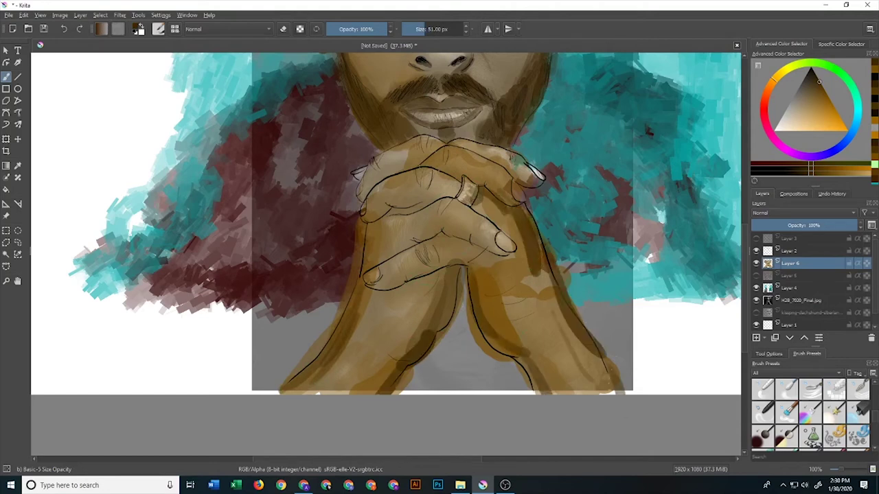
mouse_move(422, 165)
mouse_down()
mouse_move(474, 150)
mouse_move(436, 158)
mouse_move(430, 141)
mouse_move(368, 182)
mouse_move(412, 152)
mouse_up()
drag(368, 219, 412, 171)
mouse_move(375, 202)
mouse_down()
mouse_move(467, 171)
mouse_move(454, 136)
mouse_move(388, 164)
mouse_up()
Add darker brown strokes across the clasped fingers and right forearm.
drag(442, 227, 385, 260)
mouse_move(409, 285)
mouse_down()
mouse_move(454, 265)
mouse_move(415, 270)
mouse_up()
drag(455, 197, 411, 224)
drag(531, 254, 567, 335)
drag(481, 306, 523, 361)
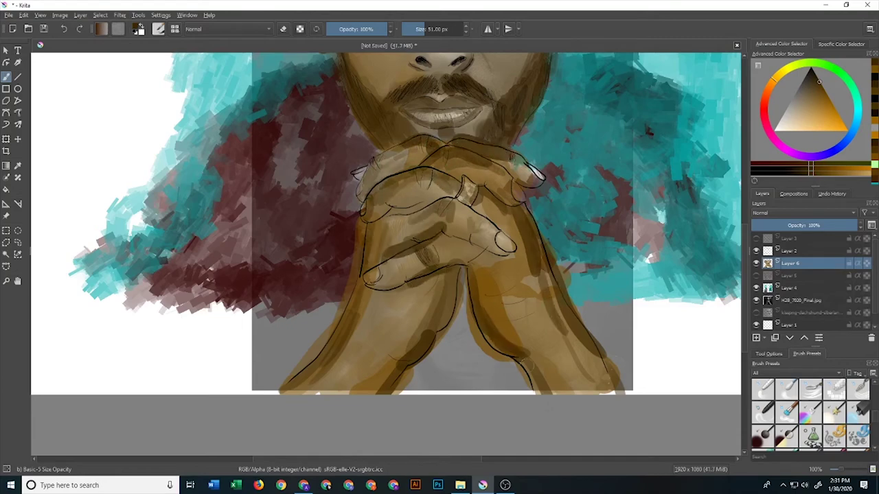
drag(744, 223, 743, 173)
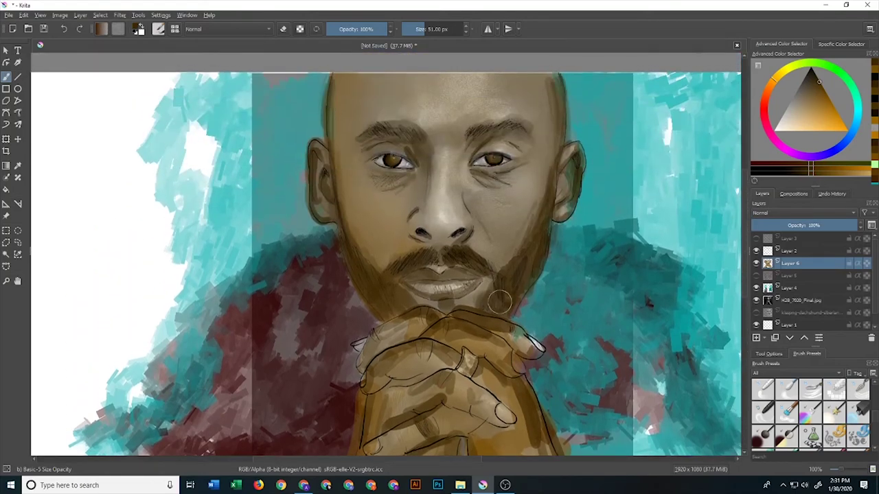
scroll(874, 417, down, 5)
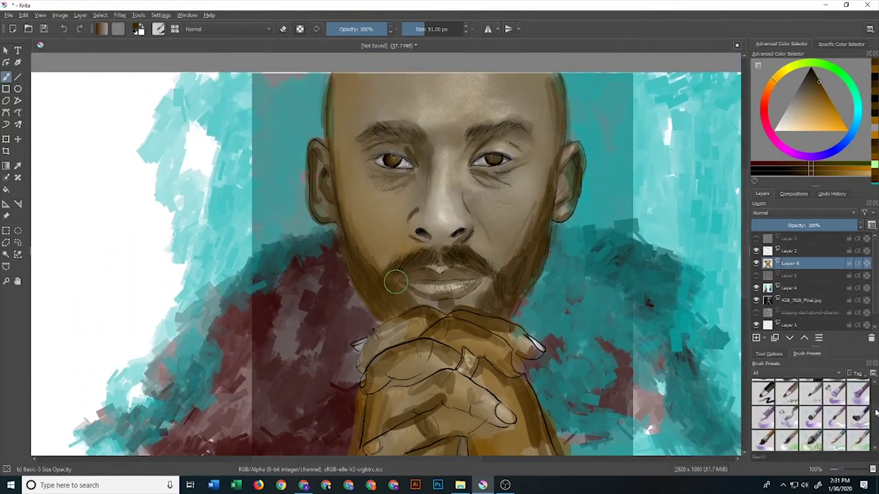
Blend brown over the hands, ring and knuckles with the Wet Bristles preset.
click(834, 398)
drag(439, 357, 385, 439)
mouse_move(432, 336)
mouse_down()
mouse_move(502, 377)
mouse_move(526, 447)
mouse_up()
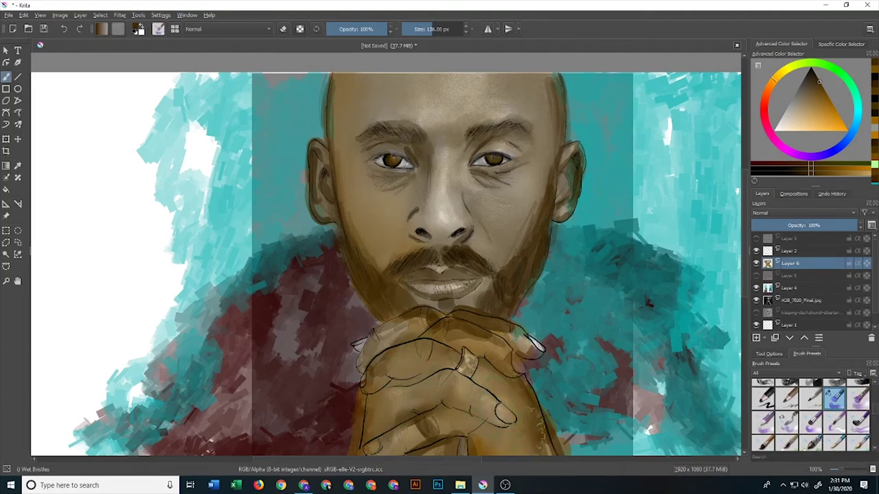
drag(487, 330, 454, 360)
drag(425, 319, 384, 375)
drag(511, 326, 529, 392)
Blend the hands and forearms further with a 126 px Wet Bristles brush, then pick dark blue.
drag(743, 244, 742, 288)
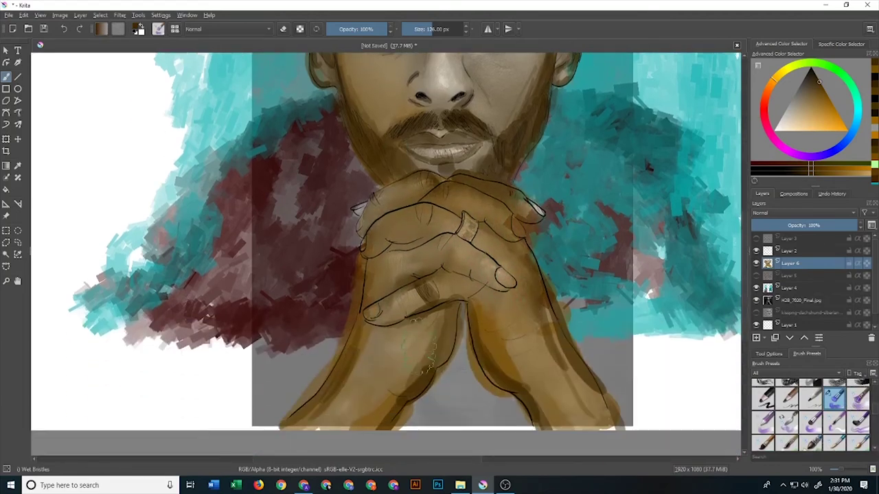
drag(433, 309, 377, 418)
drag(347, 371, 319, 426)
drag(495, 344, 560, 405)
mouse_move(528, 295)
mouse_down()
mouse_move(601, 395)
mouse_move(574, 347)
mouse_up()
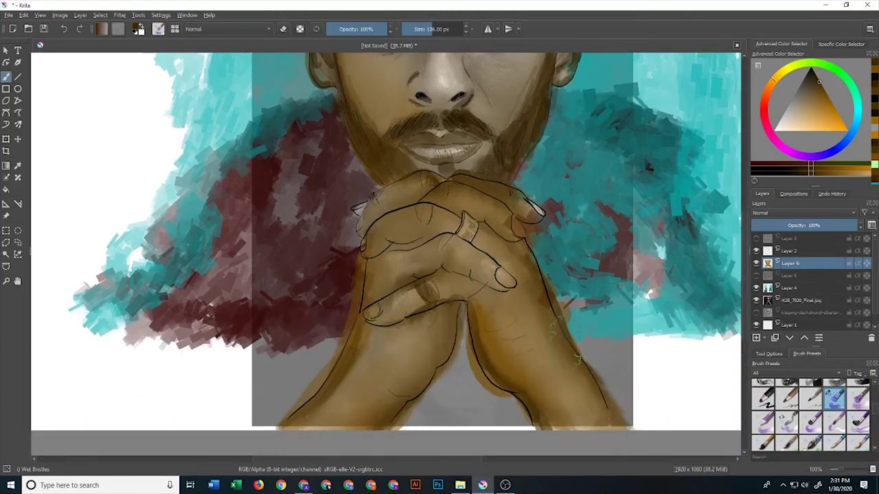
drag(744, 263, 745, 227)
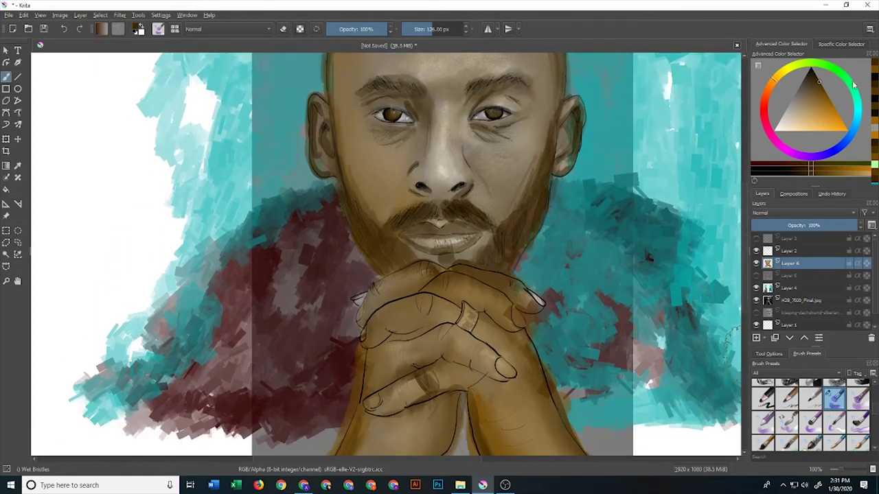
click(841, 158)
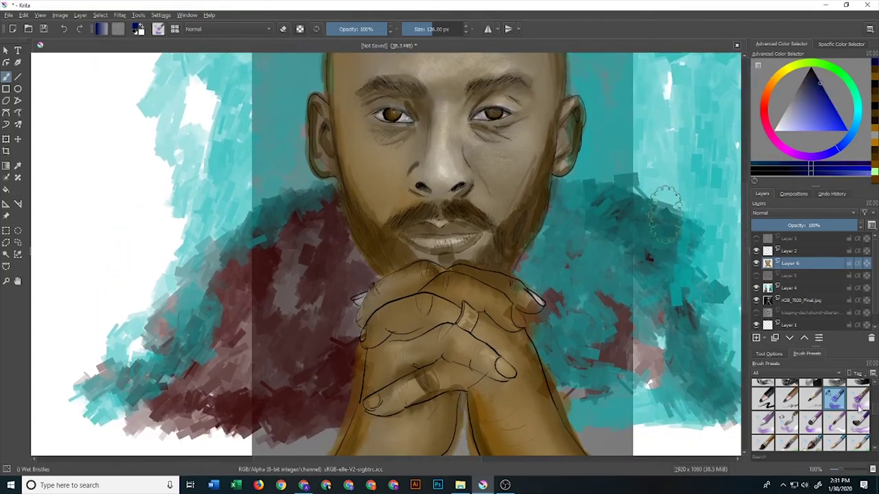
On Layer 4, blend soft teal into the right shoulder and lower-right background.
click(789, 288)
drag(653, 275, 645, 412)
drag(639, 213, 632, 432)
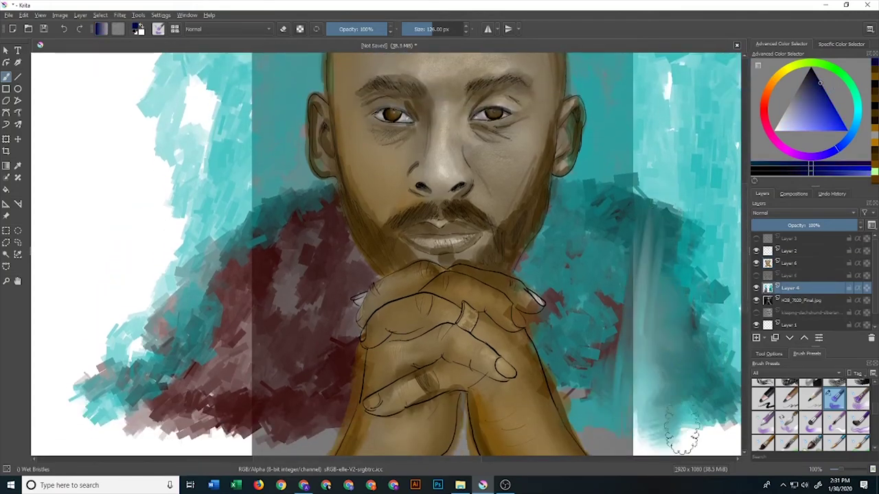
drag(666, 398, 570, 393)
drag(563, 315, 645, 395)
drag(618, 337, 721, 447)
drag(707, 267, 560, 264)
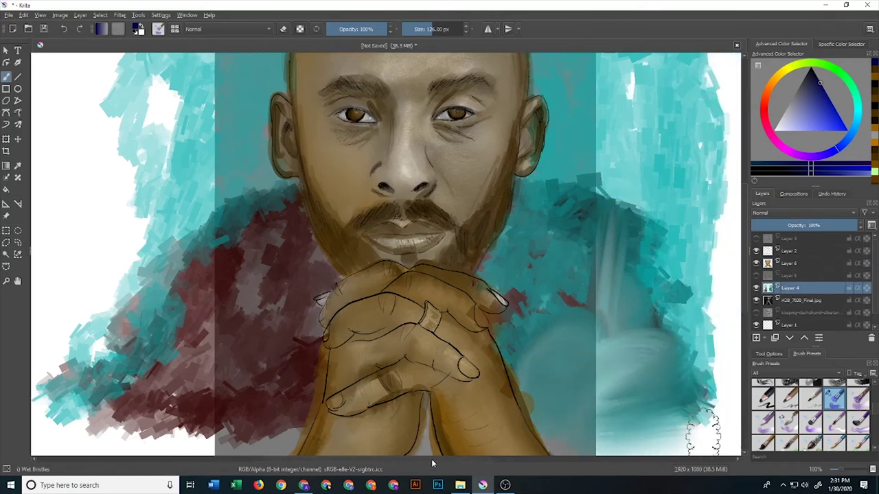
scroll(872, 409, up, 3)
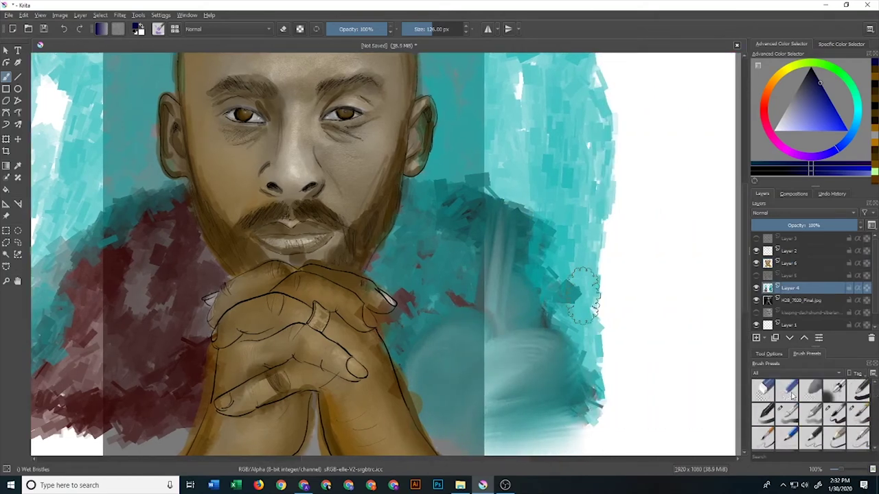
Erase along the right shoulder outline and the lower-left background edge with a circular eraser.
click(763, 390)
drag(570, 426, 597, 275)
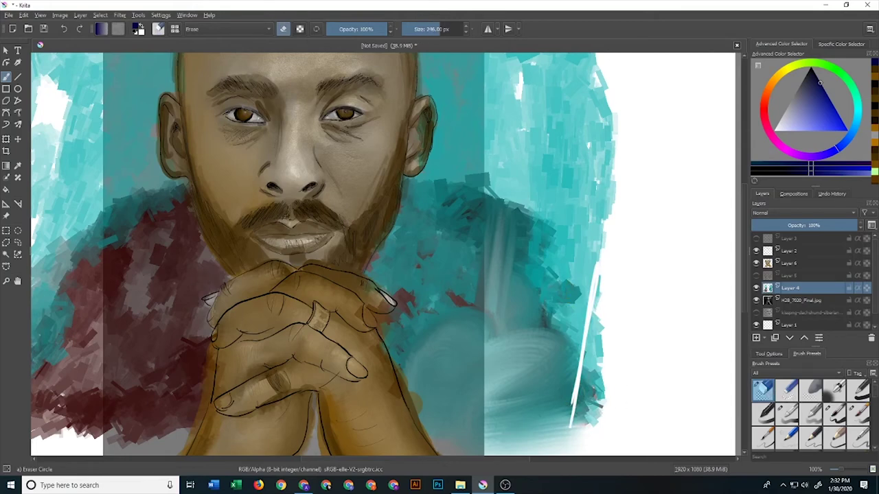
mouse_move(591, 309)
mouse_down()
mouse_move(522, 443)
mouse_move(489, 261)
mouse_move(555, 59)
mouse_move(493, 57)
mouse_move(501, 298)
mouse_move(567, 147)
mouse_move(585, 406)
mouse_move(586, 352)
mouse_move(534, 250)
mouse_up()
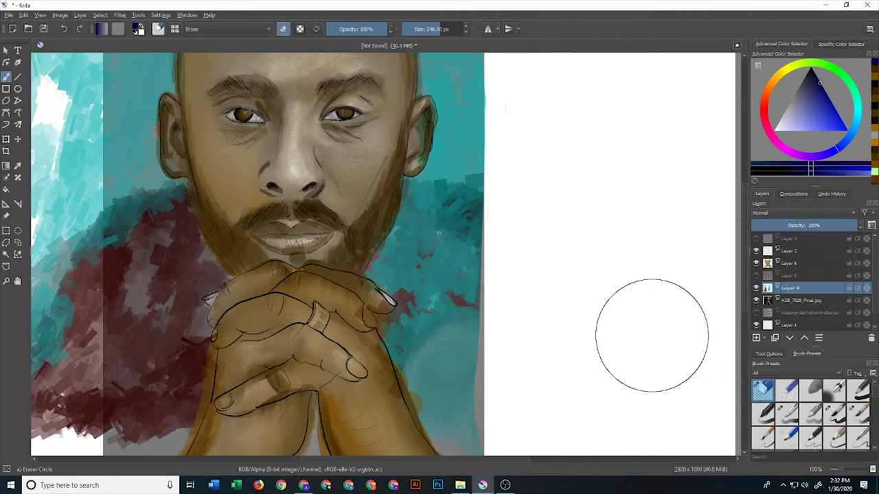
scroll(481, 335, left, 5)
mouse_move(271, 412)
mouse_down()
mouse_move(292, 334)
mouse_move(414, 430)
mouse_move(330, 162)
mouse_move(357, 206)
mouse_move(364, 416)
mouse_move(331, 333)
mouse_move(261, 431)
mouse_up()
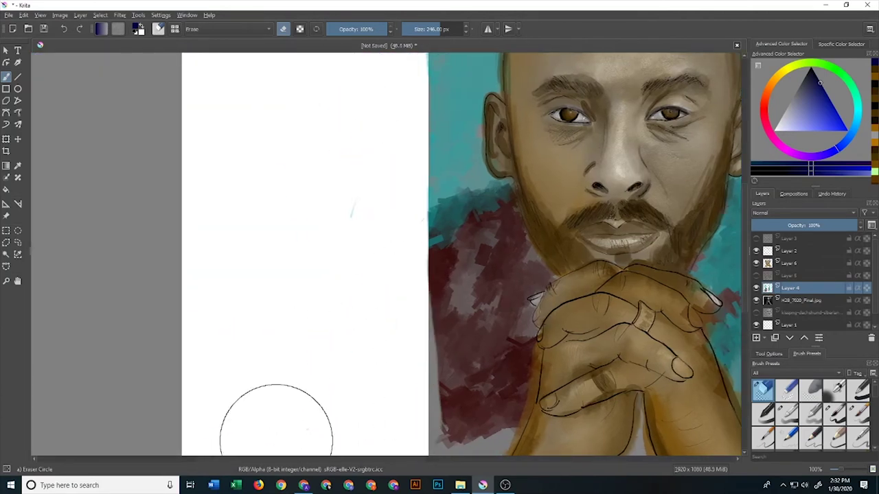
scroll(261, 431, right, 5)
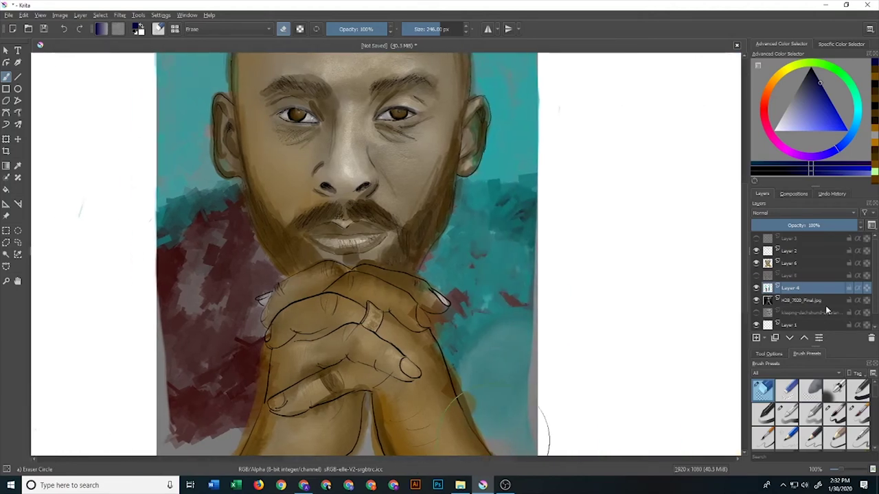
With a normal brush, paint blue along the lower-left edge and upper-left teal area.
scroll(877, 410, down, 3)
scroll(876, 410, down, 3)
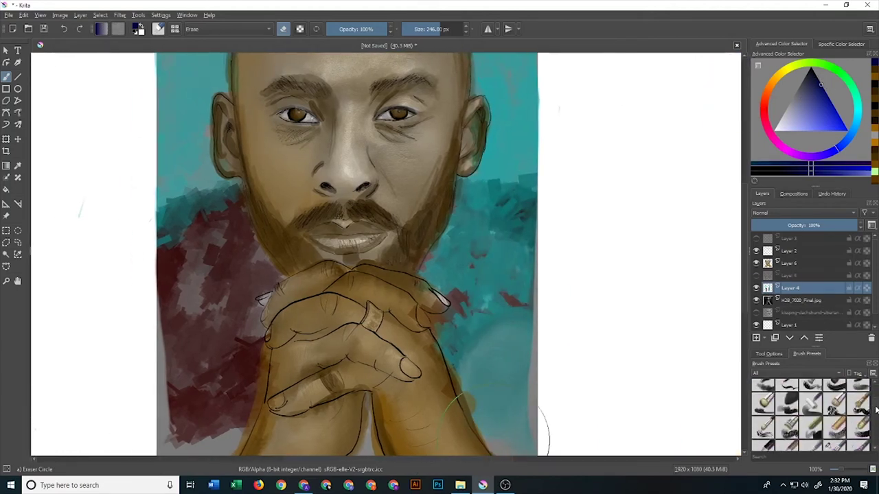
scroll(876, 412, down, 3)
scroll(876, 419, down, 3)
scroll(876, 425, down, 2)
click(789, 419)
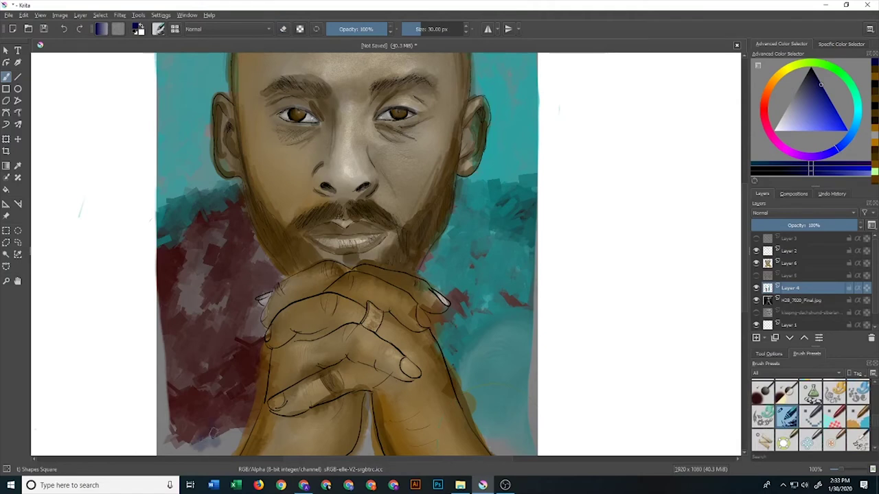
drag(213, 433, 165, 351)
mouse_move(171, 233)
mouse_down()
mouse_move(206, 178)
mouse_move(209, 124)
mouse_move(229, 60)
mouse_up()
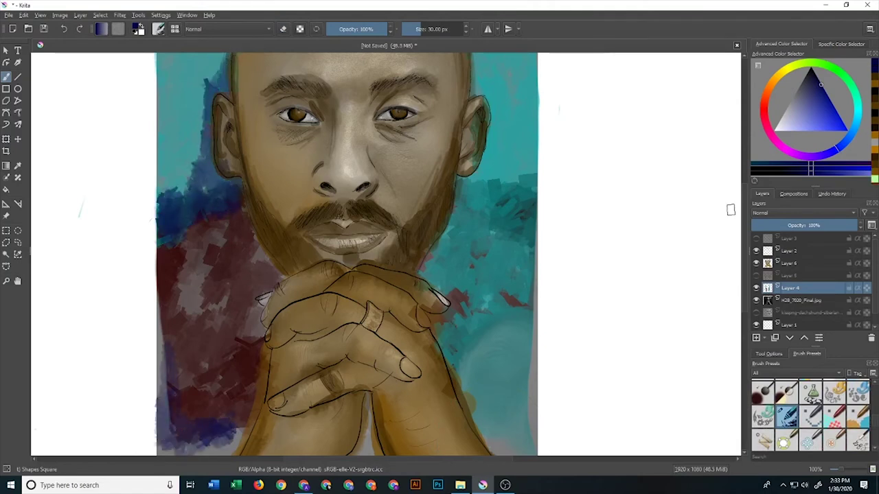
Cover the teal left of the head and beside the right ear in darker blue.
click(816, 76)
drag(221, 206, 205, 93)
drag(237, 185, 219, 72)
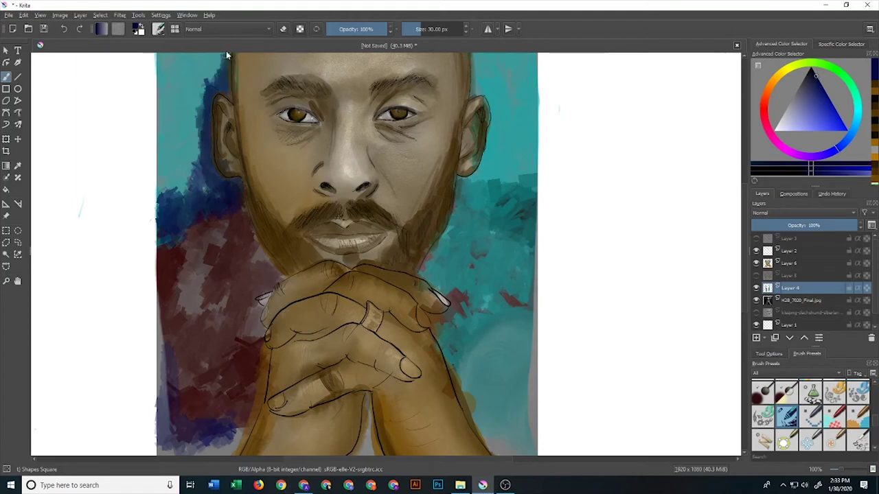
key(minus)
mouse_move(337, 117)
mouse_down()
mouse_move(274, 233)
mouse_move(287, 176)
mouse_up()
drag(302, 233, 282, 272)
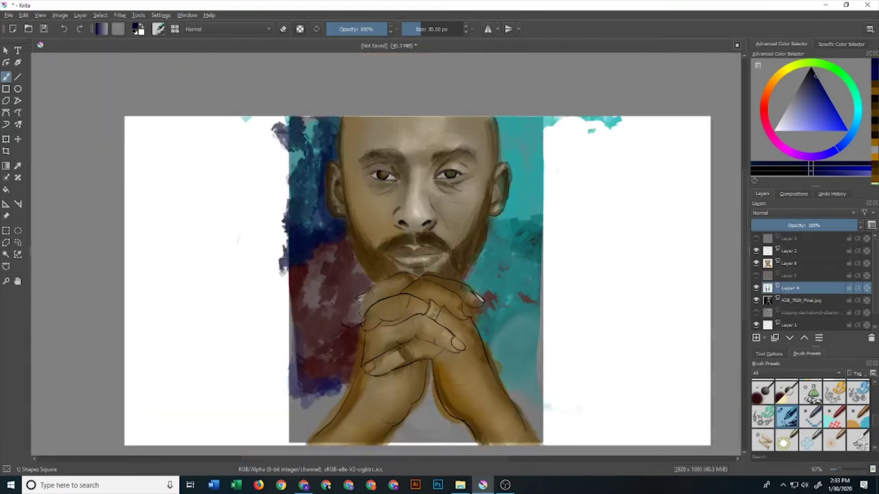
drag(298, 158, 283, 223)
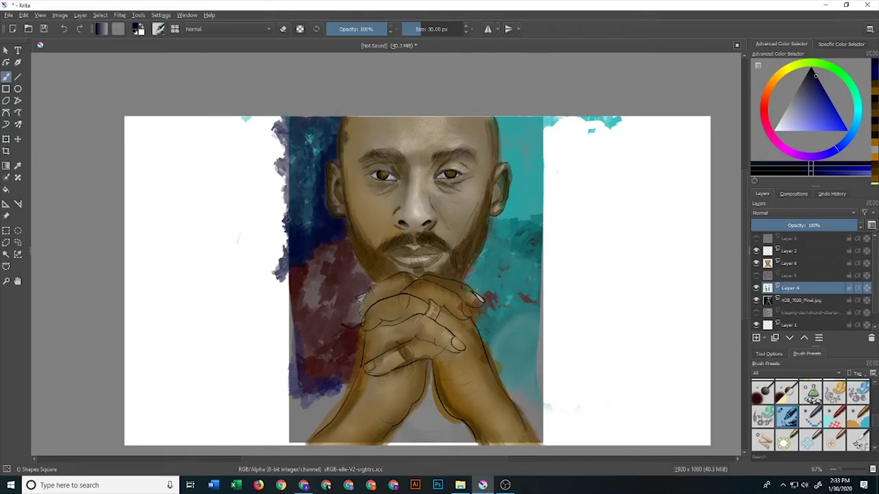
mouse_move(500, 222)
mouse_down()
mouse_move(492, 240)
mouse_move(522, 206)
mouse_move(497, 121)
mouse_up()
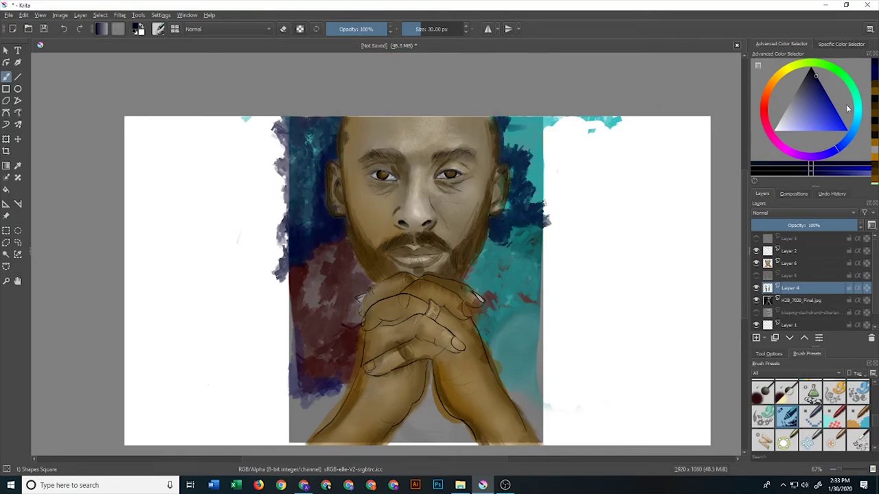
Paint purple beside the right ear, near the left cheek and over the lower-left background.
click(824, 153)
click(835, 118)
drag(522, 186, 505, 215)
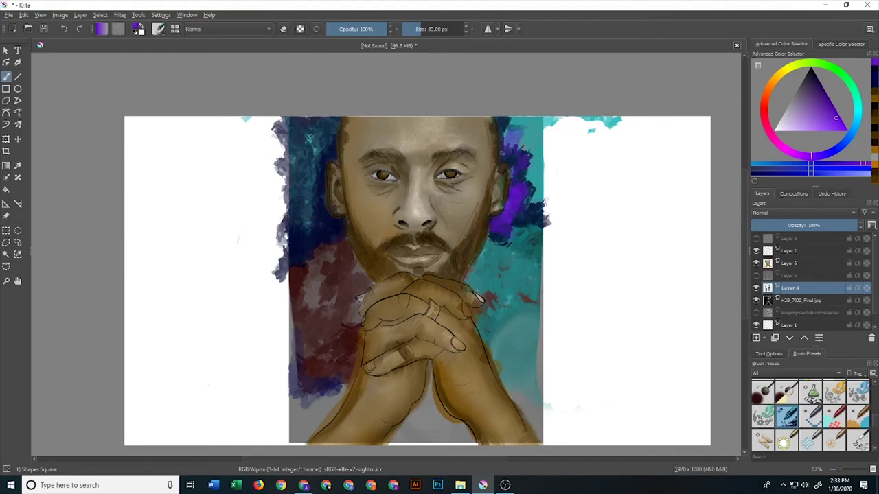
mouse_move(511, 158)
mouse_down()
mouse_move(511, 120)
mouse_move(546, 189)
mouse_move(515, 247)
mouse_up()
mouse_move(343, 220)
mouse_down()
mouse_move(306, 253)
mouse_move(320, 172)
mouse_move(297, 246)
mouse_up()
mouse_move(286, 412)
mouse_down()
mouse_move(295, 371)
mouse_move(285, 271)
mouse_up()
drag(302, 381, 323, 425)
Cover the reddish-brown area left of the hands with a darker purple.
click(817, 79)
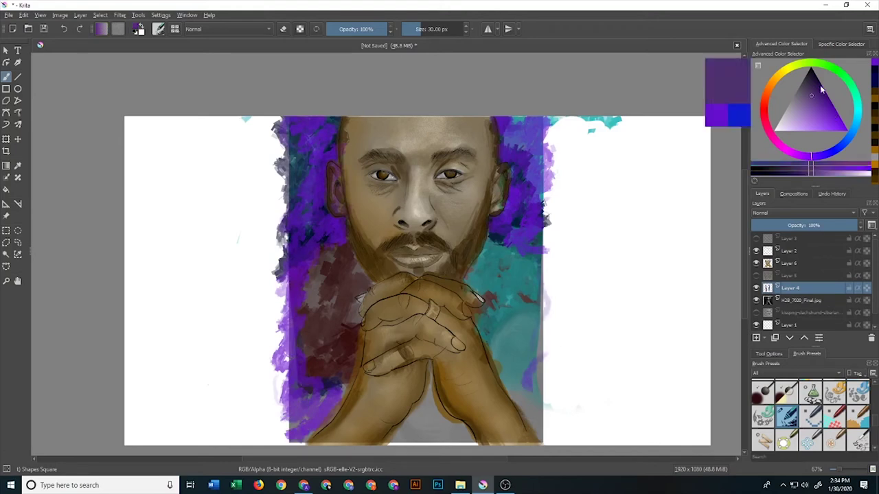
drag(347, 258, 302, 274)
drag(305, 241, 288, 309)
drag(330, 289, 297, 339)
mouse_move(343, 261)
mouse_down()
mouse_move(320, 316)
mouse_move(353, 323)
mouse_move(316, 423)
mouse_move(340, 285)
mouse_up()
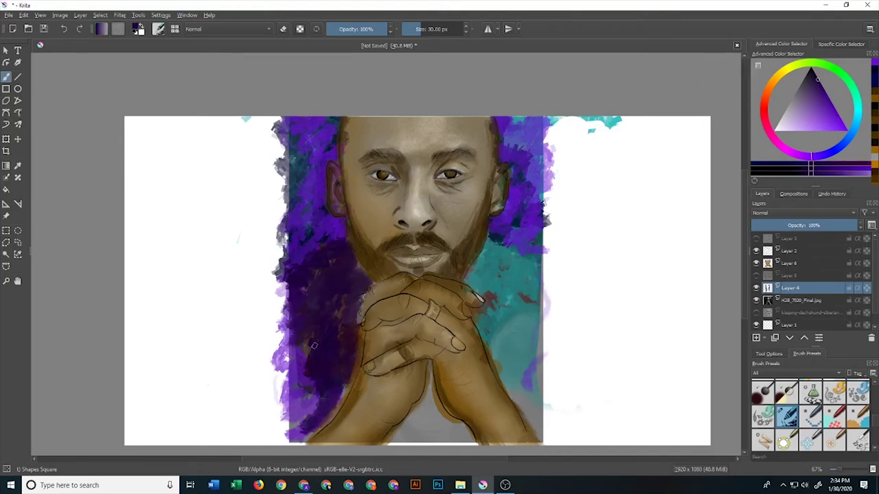
drag(312, 344, 299, 412)
Paint dark purple beside the beard and lower left with the Wet Bristles brush.
scroll(810, 415, down, 2)
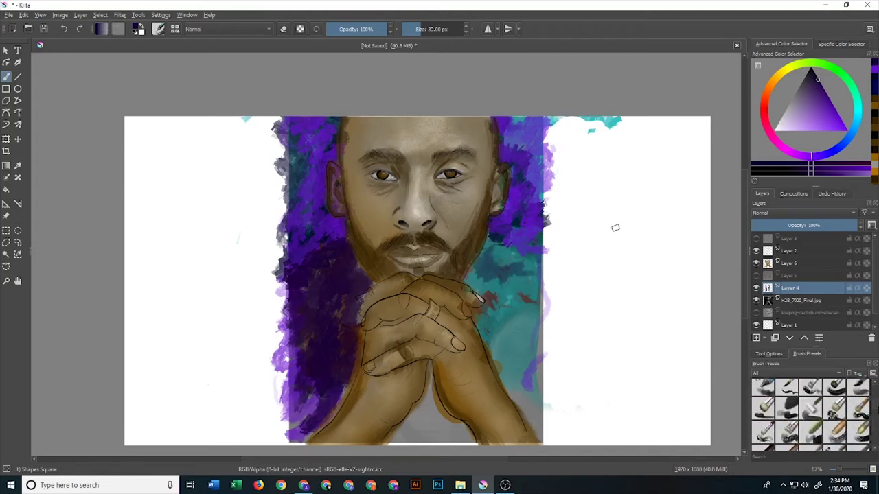
scroll(811, 416, down, 2)
scroll(810, 415, down, 2)
scroll(865, 412, down, 2)
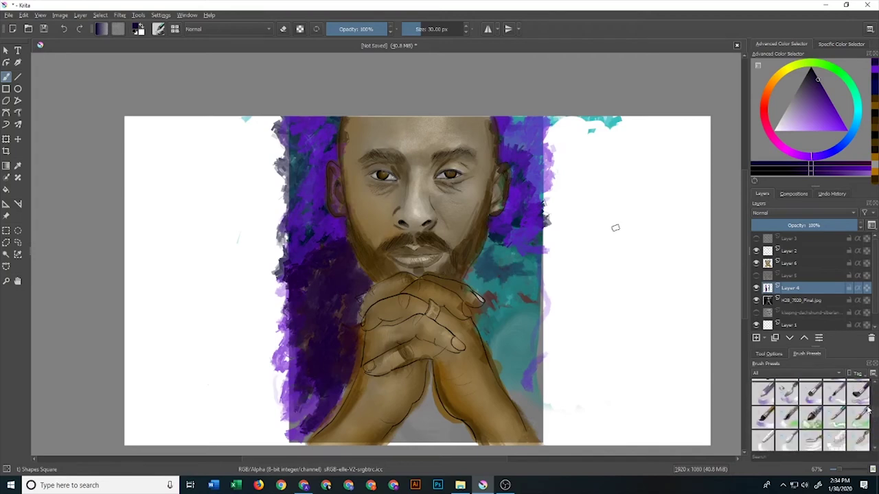
scroll(865, 412, down, 1)
click(835, 418)
mouse_move(281, 431)
mouse_down()
mouse_move(309, 368)
mouse_move(342, 329)
mouse_move(317, 257)
mouse_move(304, 275)
mouse_move(287, 371)
mouse_move(310, 137)
mouse_move(312, 285)
mouse_move(322, 268)
mouse_up()
scroll(876, 396, down, 2)
scroll(876, 397, up, 2)
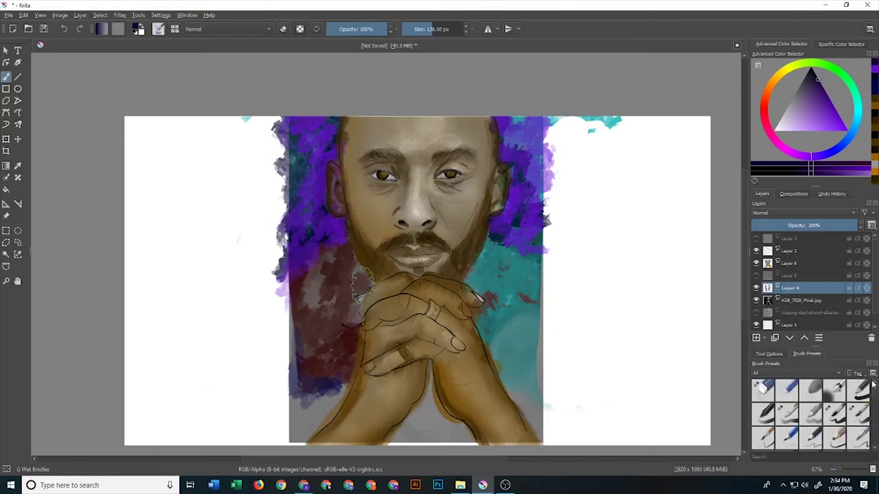
Toggle the H28 reference photo and dachshund layers off, hiding the background layer too.
click(756, 301)
click(756, 301)
click(757, 300)
click(756, 301)
click(756, 313)
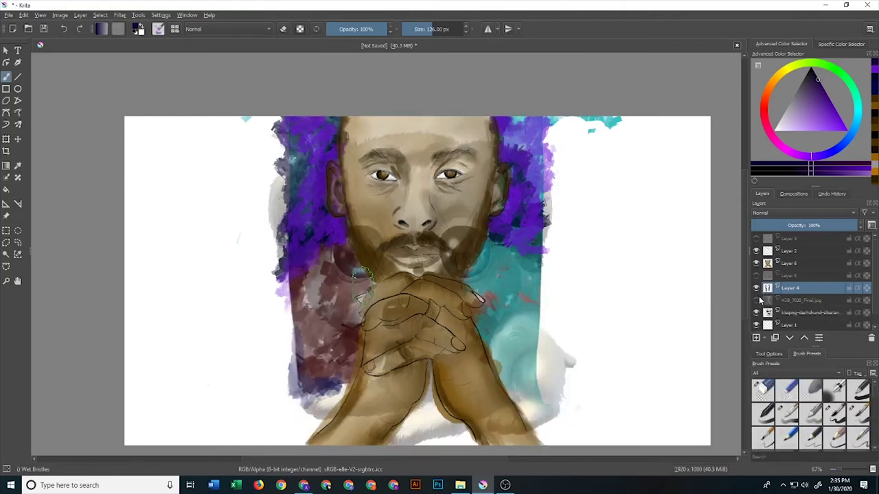
click(756, 288)
click(756, 312)
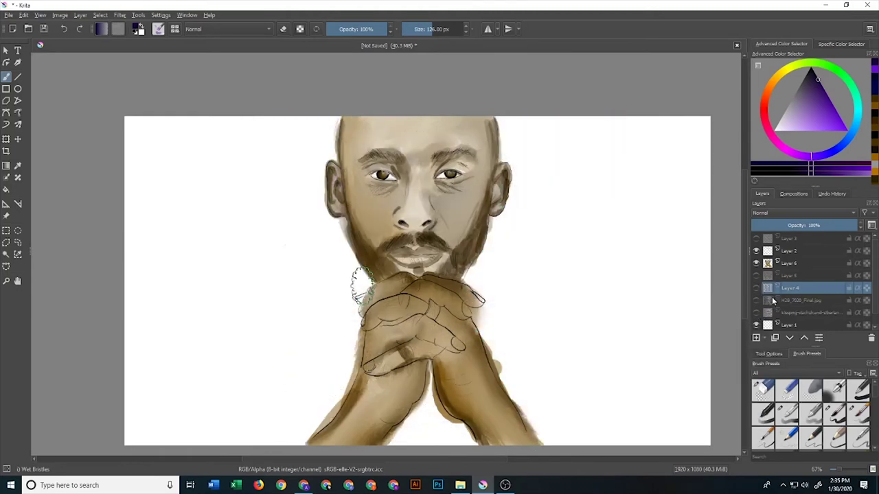
click(756, 287)
click(757, 288)
Leave the purple and teal background hidden and add a new empty Layer 7.
click(757, 289)
click(757, 288)
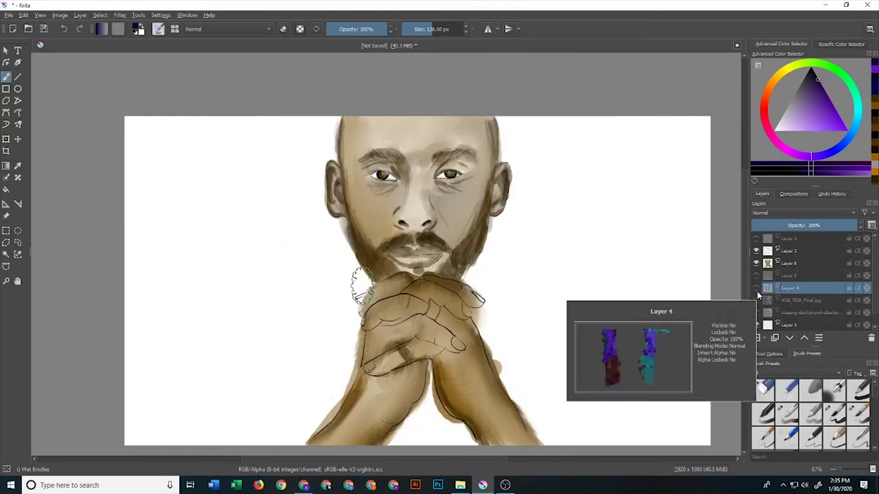
right_click(756, 290)
click(757, 289)
click(756, 288)
click(756, 338)
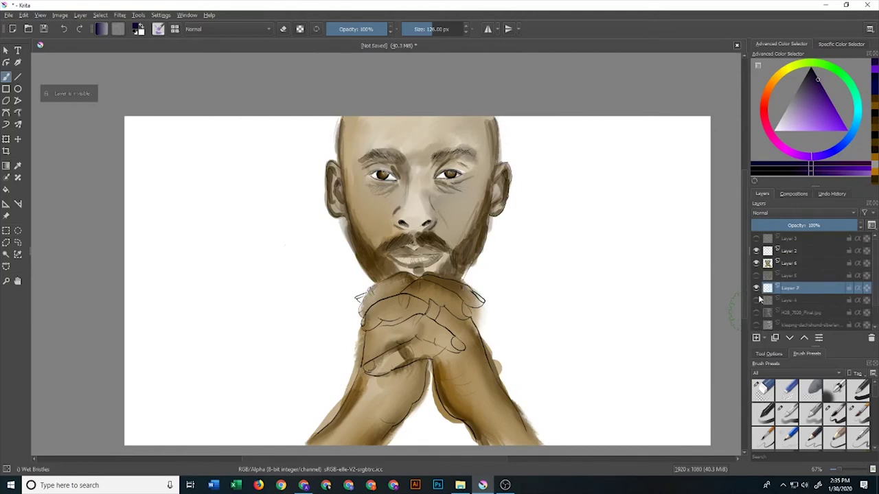
Select Layer 2, check the line art's visibility, and duplicate the line-art layer.
key(Page_Up)
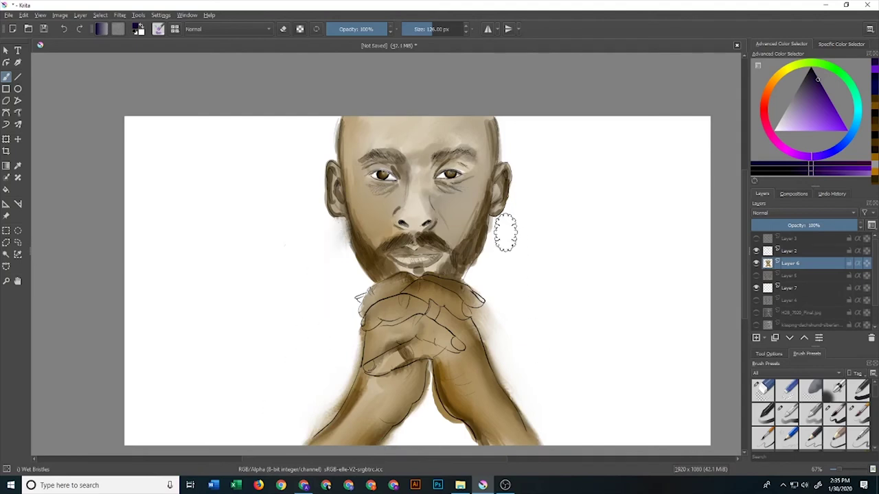
click(802, 300)
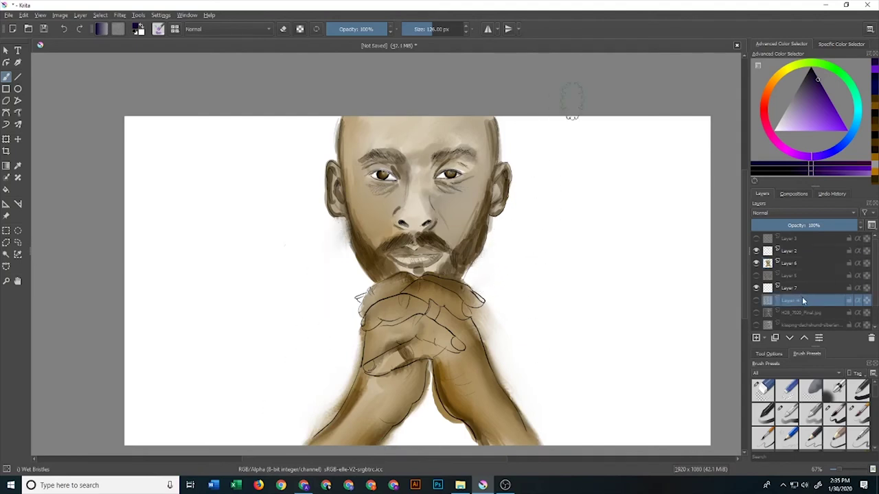
click(807, 263)
key(Page_Up)
click(756, 263)
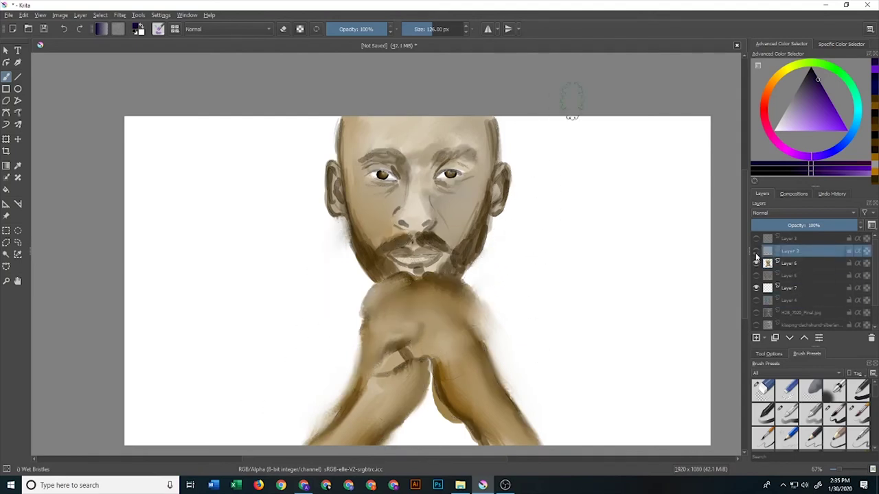
click(756, 263)
click(774, 338)
Duplicate skin Layer 6, fade the copy to about half opacity, pick light grey, and add Layer 8.
click(787, 300)
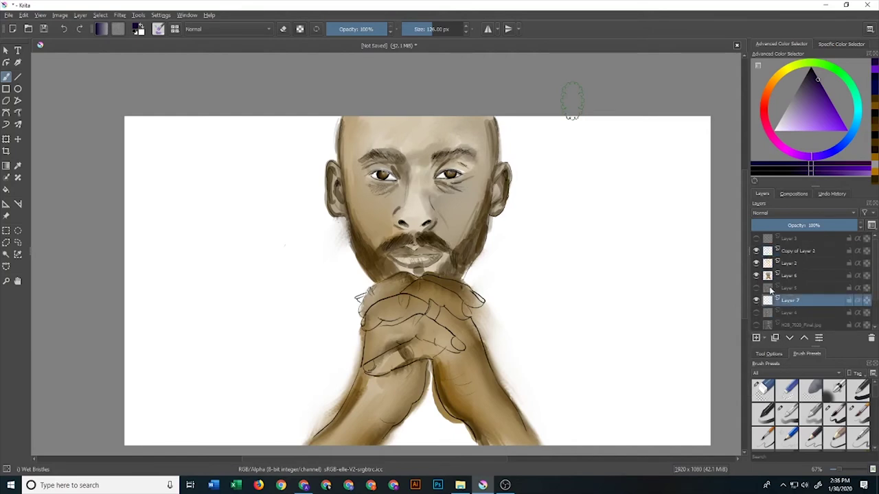
click(790, 276)
click(756, 338)
click(871, 338)
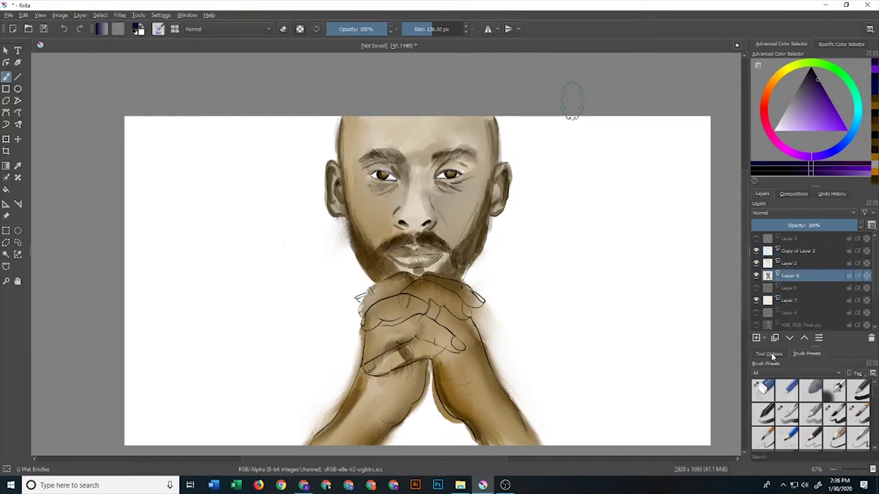
click(775, 338)
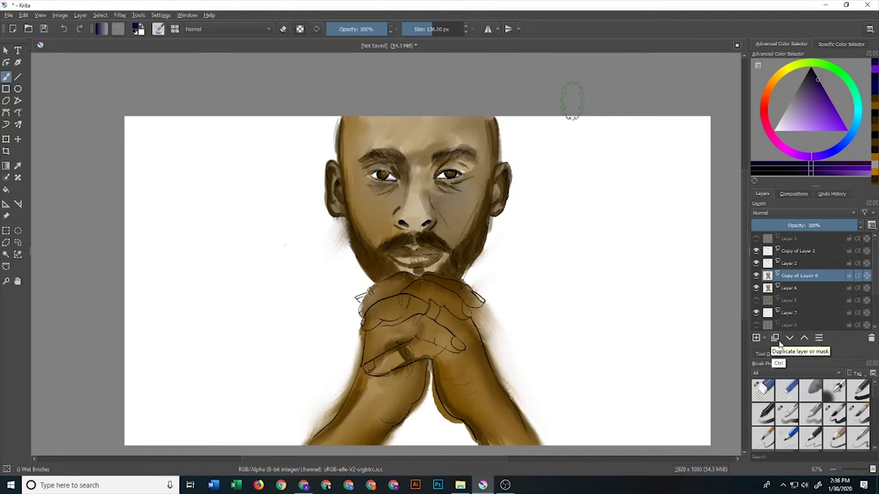
drag(817, 226, 804, 229)
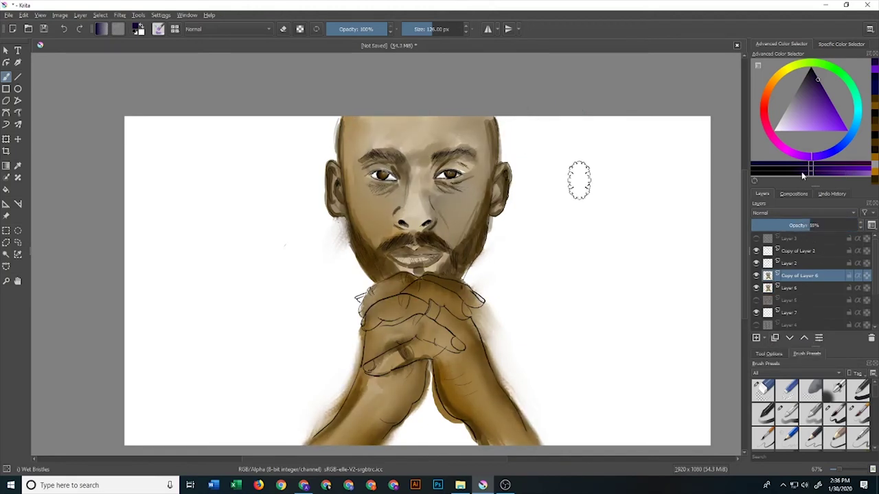
click(786, 113)
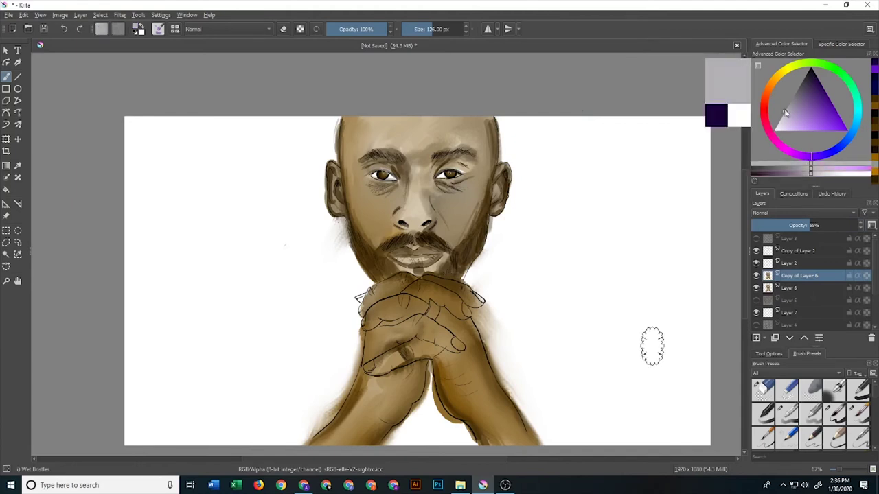
click(756, 337)
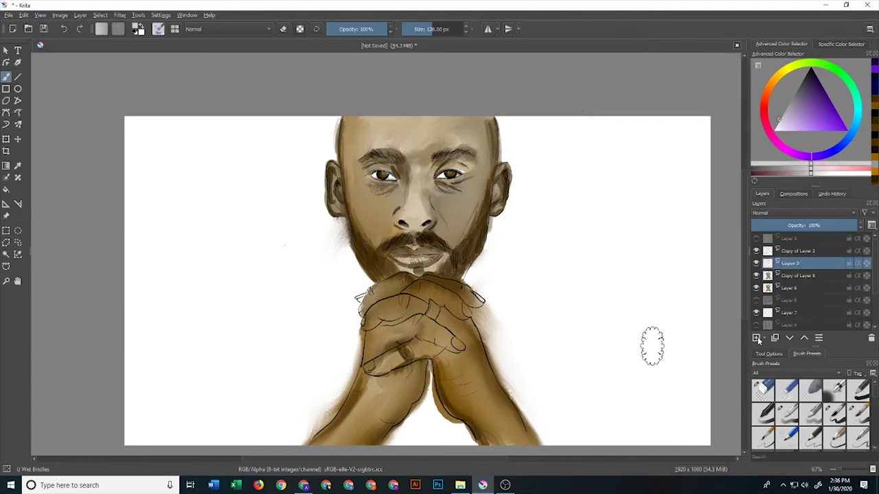
Use the Basic-5 Size brush to paint a grey ring on a finger.
click(834, 412)
click(435, 304)
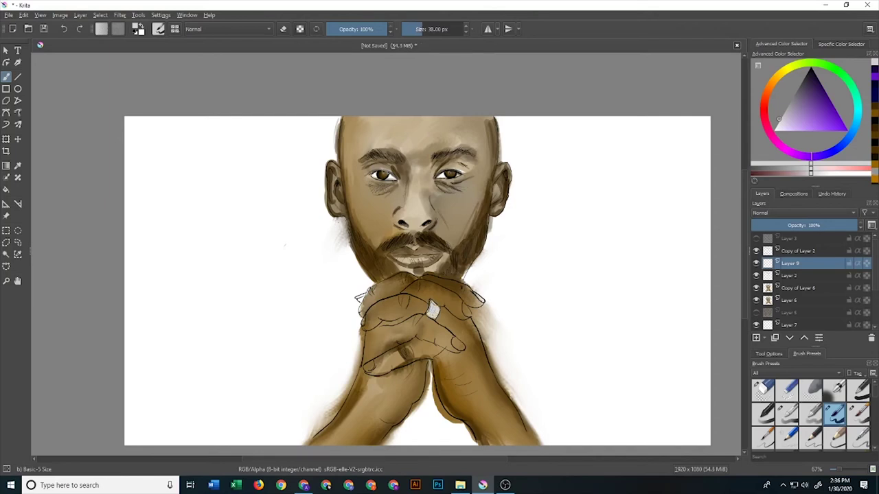
click(791, 98)
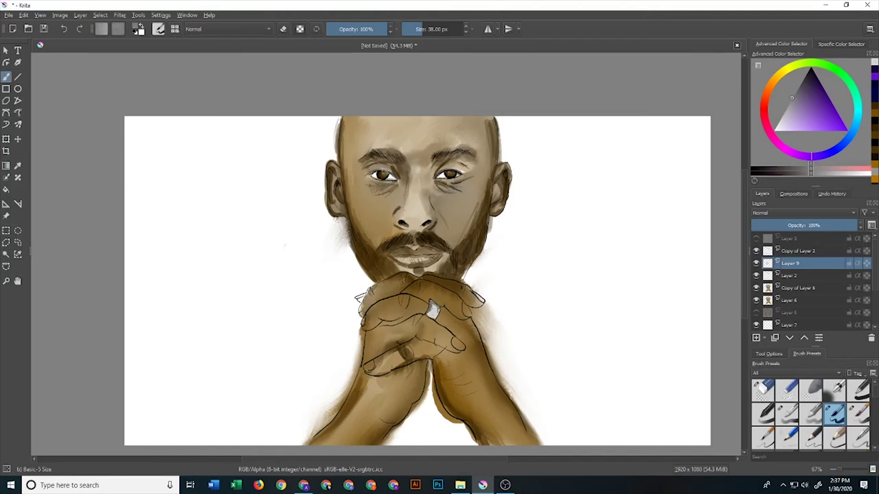
click(811, 412)
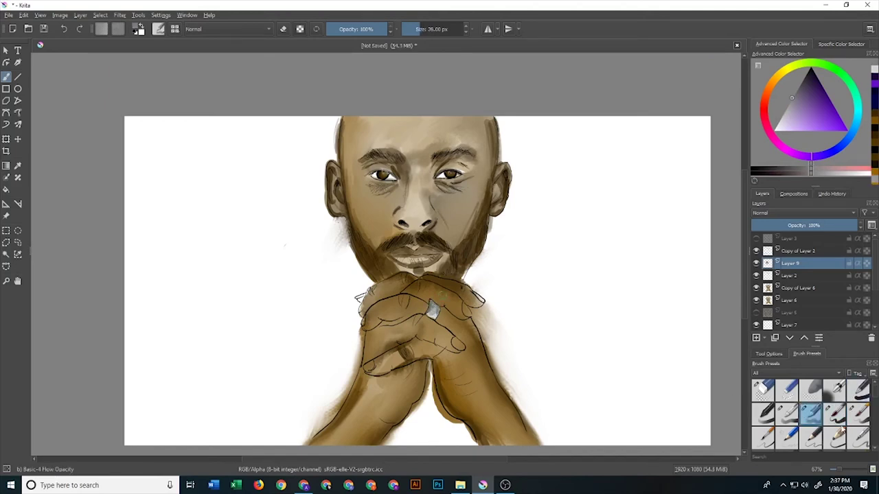
click(858, 412)
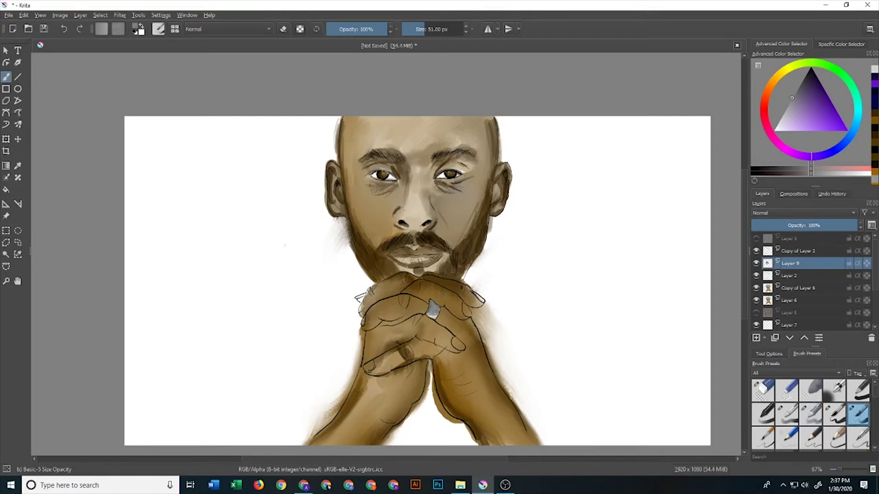
Paint pale white fingernails, then shade the lower hand with light tan on the new Layer 9.
click(776, 127)
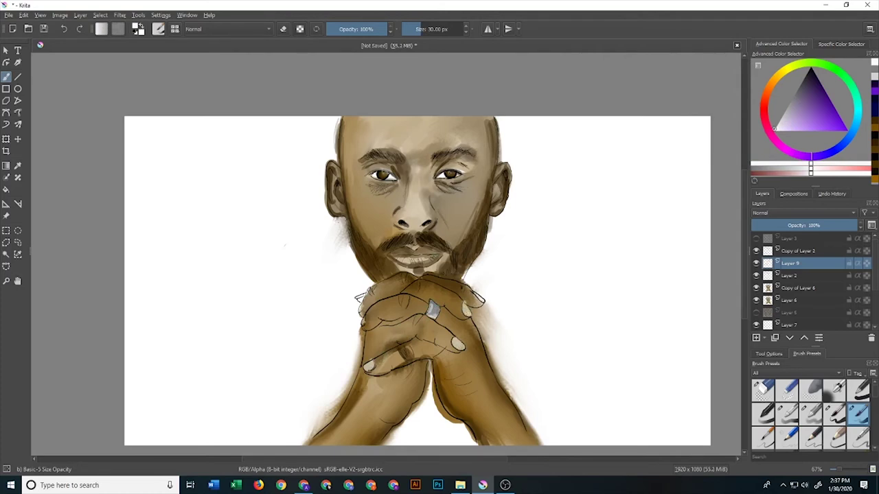
click(832, 104)
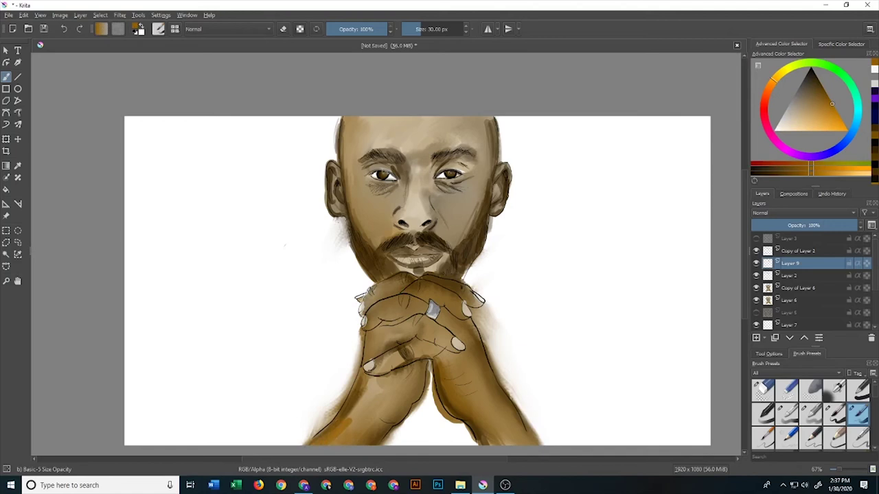
click(820, 85)
drag(327, 443, 350, 416)
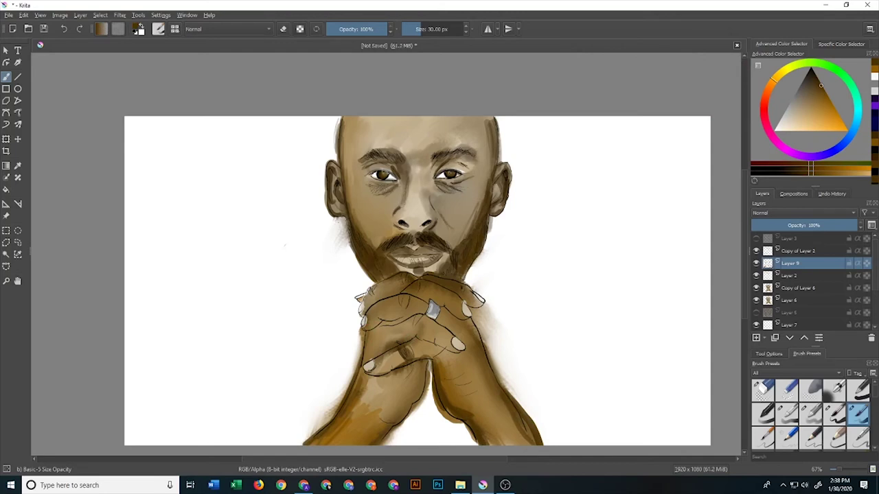
Pick teal, try several brush presets including Stamp Sparkles, and add a teal stroke near the bottom.
click(790, 313)
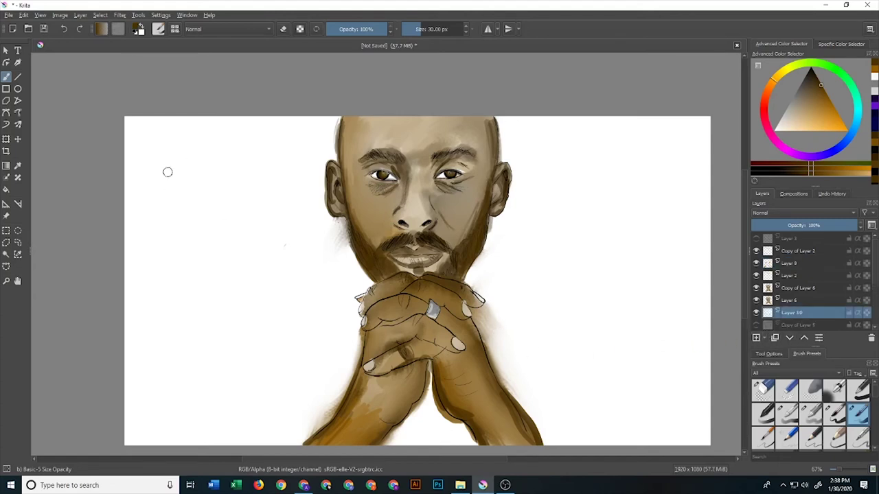
drag(851, 95, 860, 124)
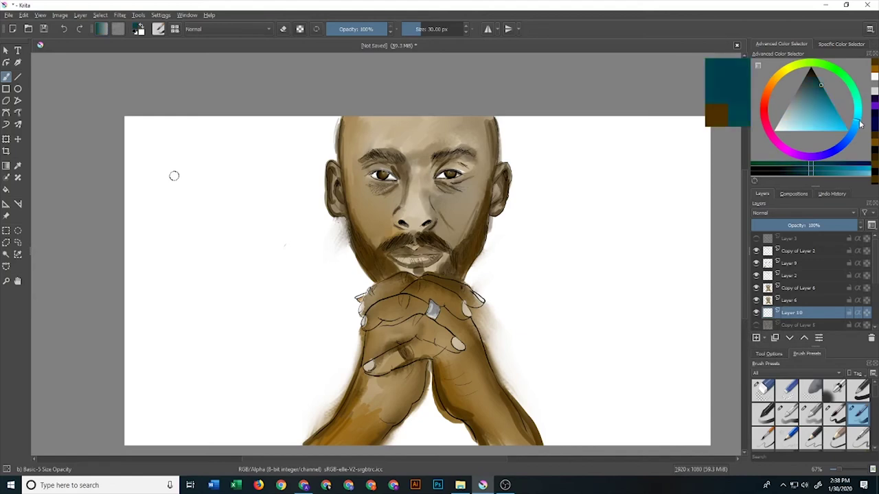
scroll(810, 412, down, 5)
click(788, 392)
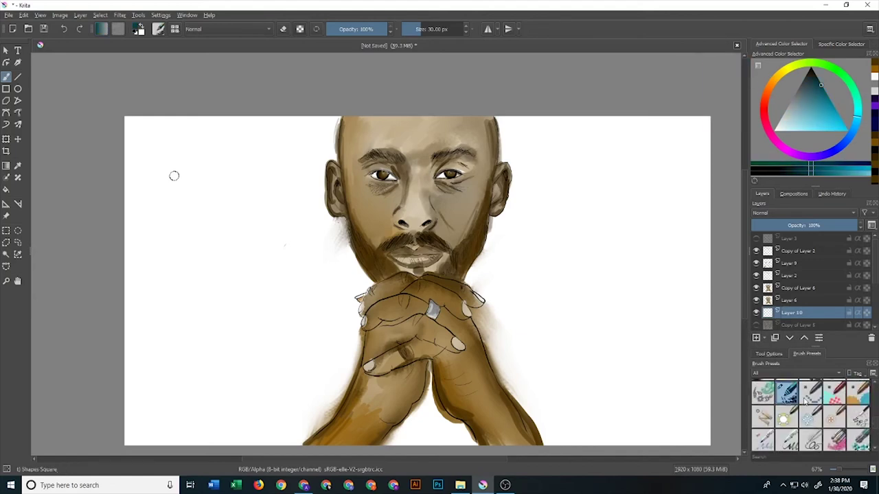
mouse_move(560, 442)
mouse_down()
mouse_move(587, 428)
mouse_move(548, 445)
mouse_up()
scroll(877, 438, down, 5)
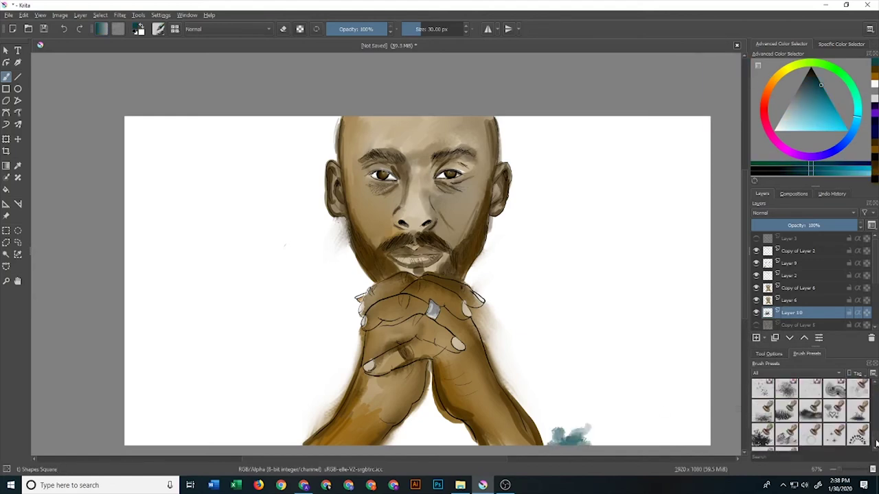
scroll(877, 438, down, 5)
click(834, 415)
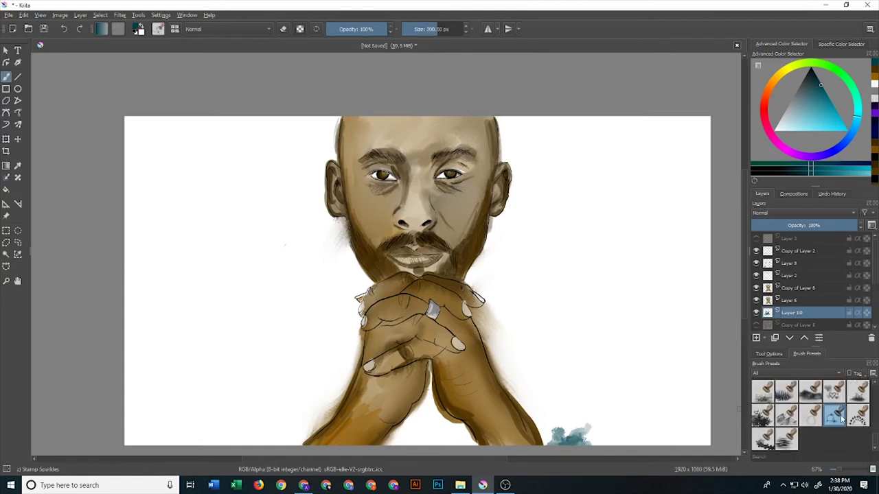
click(811, 72)
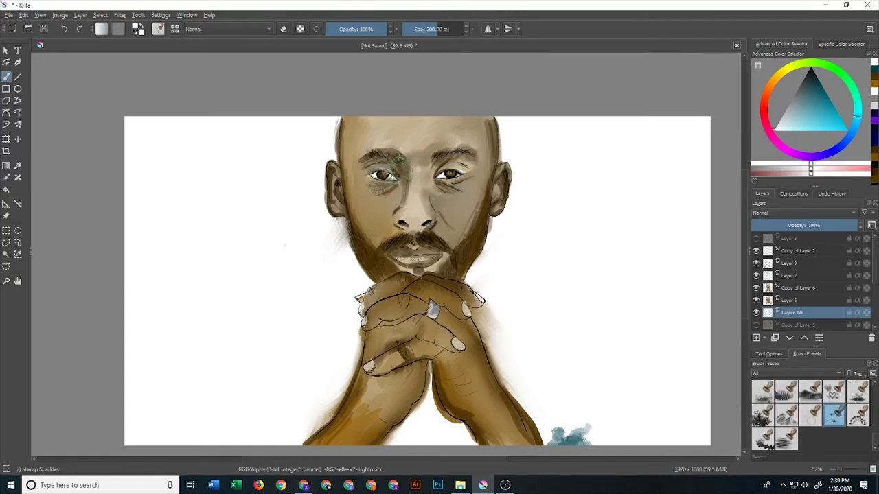
Make Copy of Layer 2 active, sample a colour, and select the Texture Big brush at 435 px.
click(799, 250)
key(ctrl)
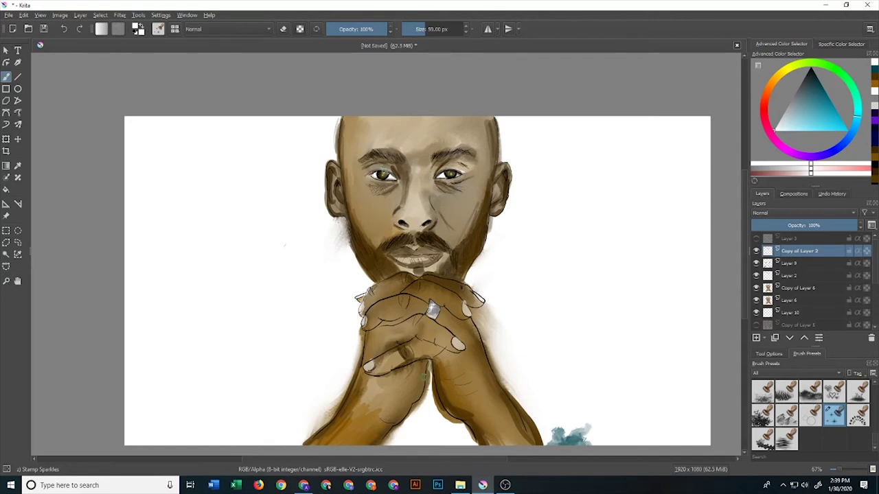
scroll(875, 445, down, 1)
drag(874, 439, 874, 435)
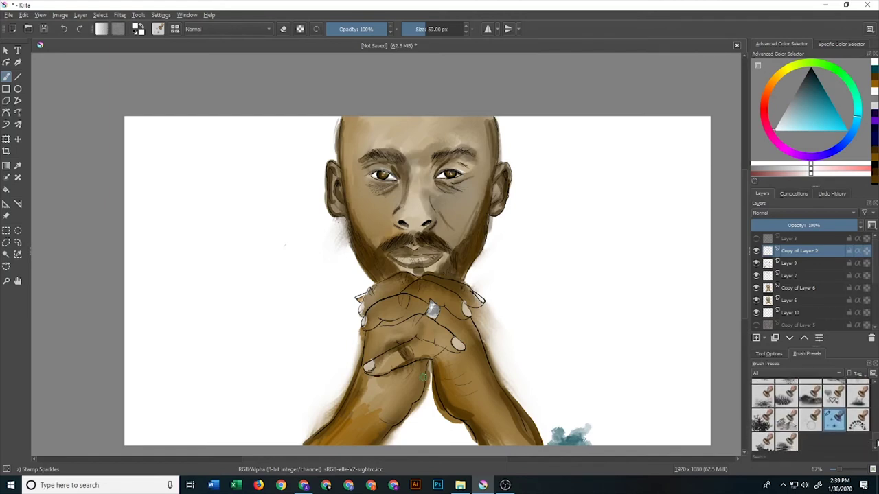
drag(876, 436, 876, 433)
click(787, 402)
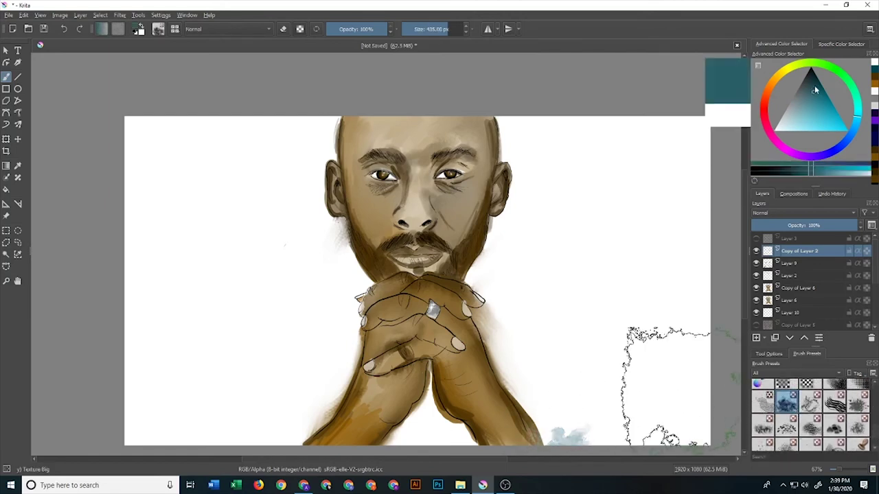
Brush dark and grey texture across the background around the portrait.
mouse_move(618, 412)
mouse_down()
mouse_move(676, 402)
mouse_move(628, 378)
mouse_move(226, 412)
mouse_move(103, 381)
mouse_up()
mouse_move(199, 340)
mouse_down()
mouse_move(151, 289)
mouse_move(240, 391)
mouse_move(391, 408)
mouse_move(550, 405)
mouse_move(707, 206)
mouse_move(693, 124)
mouse_up()
mouse_move(158, 158)
mouse_down()
mouse_move(172, 206)
mouse_move(147, 360)
mouse_up()
mouse_move(693, 130)
mouse_down()
mouse_move(638, 227)
mouse_move(694, 412)
mouse_up()
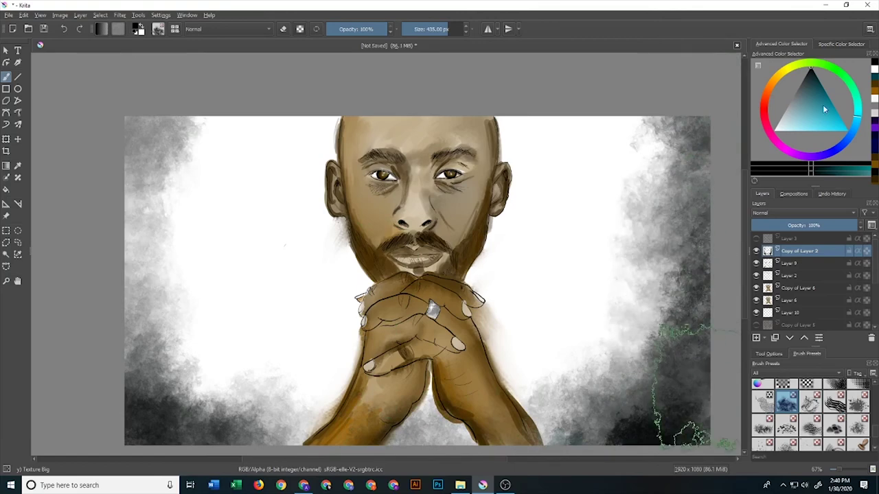
Texture the sides with teal, then the upper background with yellow-green.
click(823, 92)
drag(687, 172, 652, 358)
click(833, 105)
mouse_move(653, 220)
mouse_down()
mouse_move(589, 296)
mouse_move(628, 117)
mouse_move(196, 98)
mouse_move(164, 278)
mouse_move(206, 370)
mouse_move(179, 296)
mouse_up()
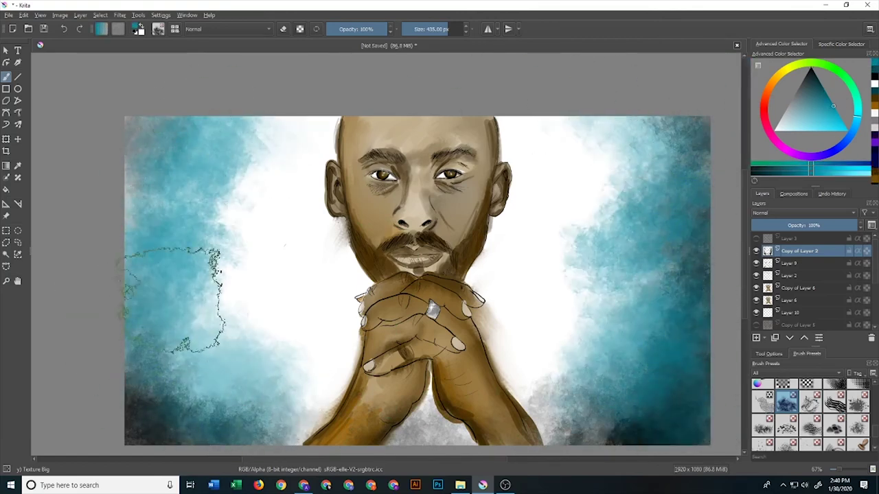
click(814, 103)
mouse_move(206, 131)
mouse_down()
mouse_move(193, 179)
mouse_move(220, 268)
mouse_move(233, 275)
mouse_up()
mouse_move(550, 138)
mouse_down()
mouse_move(618, 175)
mouse_move(563, 289)
mouse_move(631, 151)
mouse_up()
Add bright yellow to the upper right and left, plus near-white right of the head.
click(855, 114)
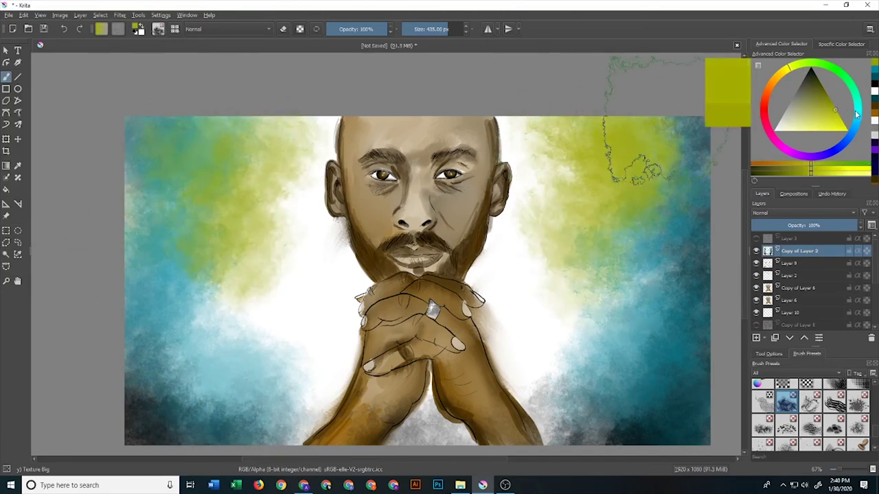
click(862, 172)
mouse_move(608, 180)
mouse_down()
mouse_move(569, 216)
mouse_move(652, 261)
mouse_up()
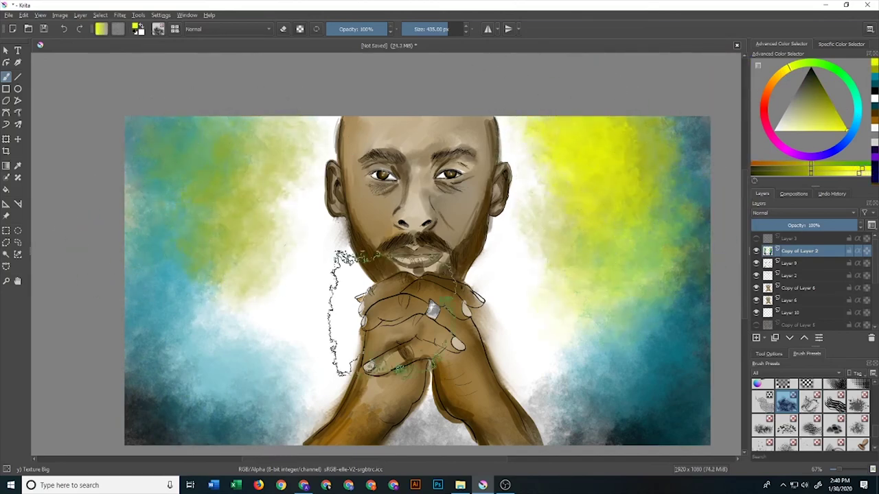
mouse_move(220, 289)
mouse_down()
mouse_move(167, 206)
mouse_move(246, 310)
mouse_up()
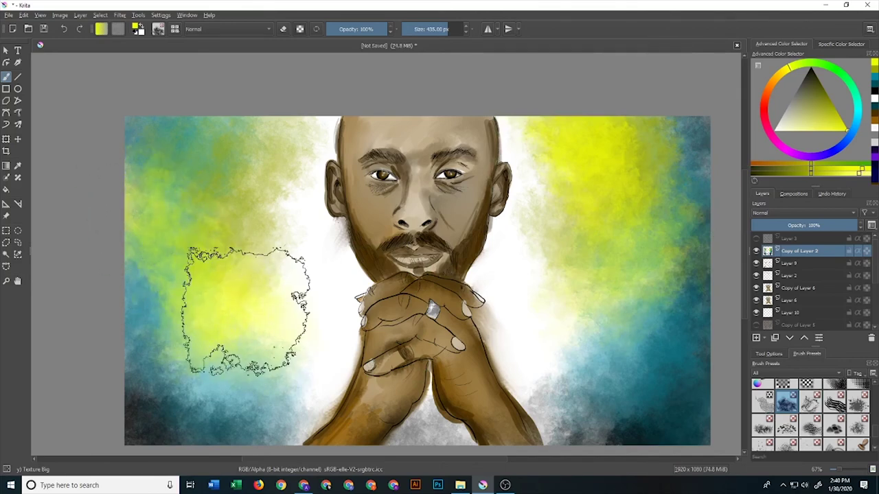
click(782, 115)
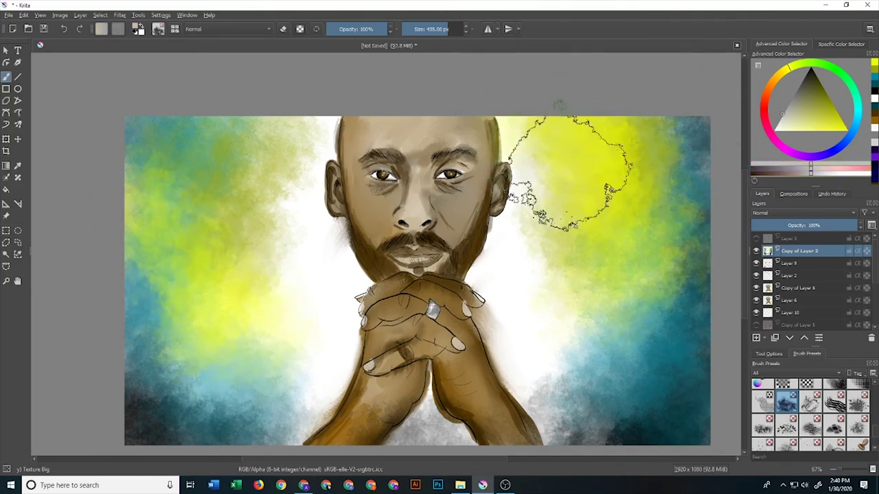
mouse_move(570, 173)
mouse_down()
mouse_move(545, 314)
mouse_move(570, 361)
mouse_up()
Paint magenta patches on the right and lower-left background.
click(789, 151)
click(841, 120)
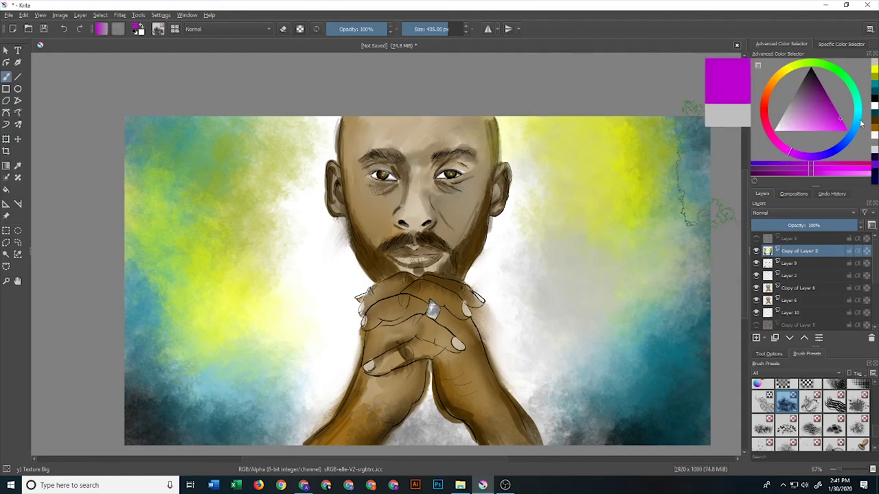
mouse_move(646, 227)
mouse_down()
mouse_move(598, 314)
mouse_move(530, 323)
mouse_up()
mouse_move(303, 329)
mouse_down()
mouse_move(252, 371)
mouse_move(254, 233)
mouse_move(179, 261)
mouse_up()
Brush saturated yellow over the right background, around the hands and the upper-left magenta.
click(798, 69)
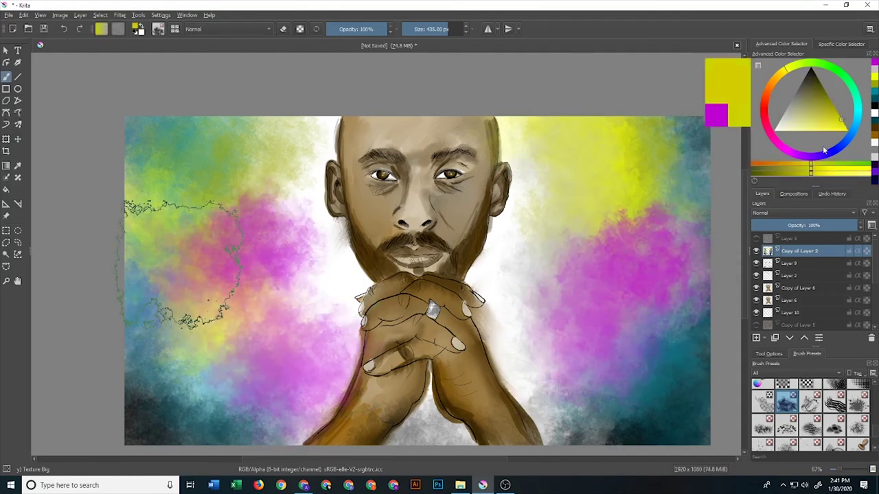
click(846, 129)
drag(639, 172, 549, 323)
mouse_move(453, 418)
mouse_down()
mouse_move(296, 412)
mouse_move(550, 394)
mouse_move(254, 350)
mouse_move(151, 258)
mouse_up()
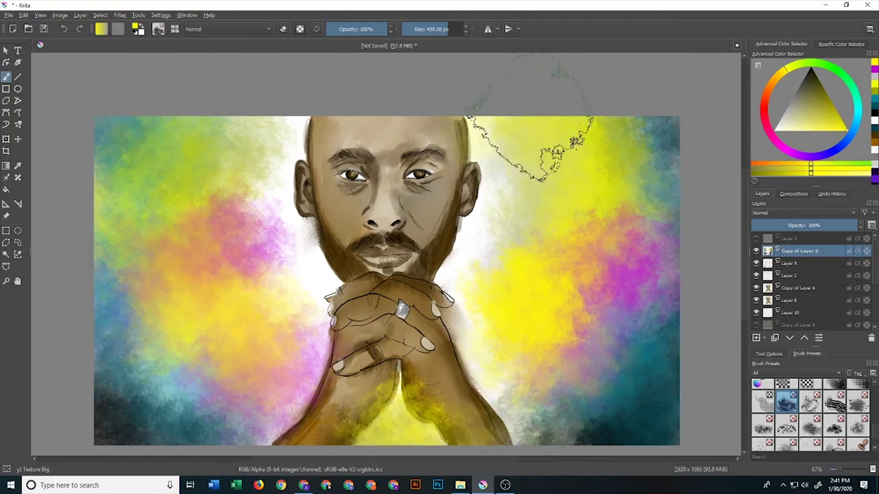
drag(245, 226, 295, 110)
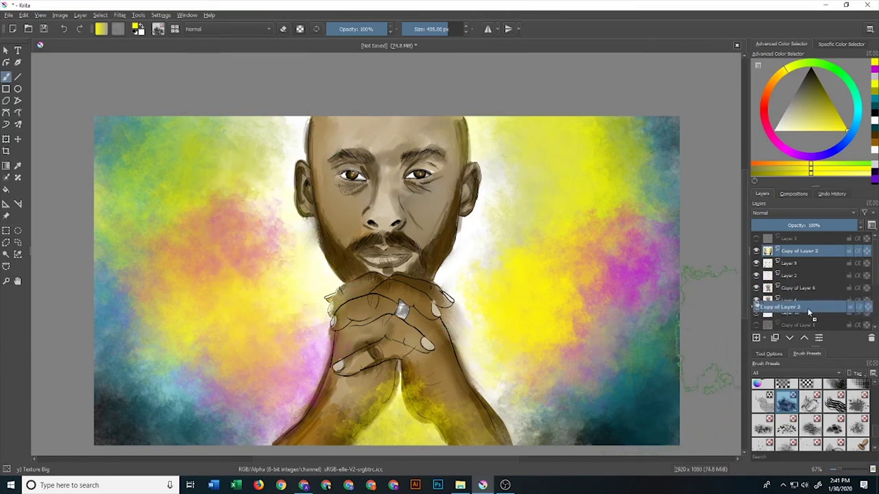
key(ctrl+z)
key(ctrl+shift+z)
Add Layer 11 and paint yellow texture around the hands and beside the head.
click(790, 312)
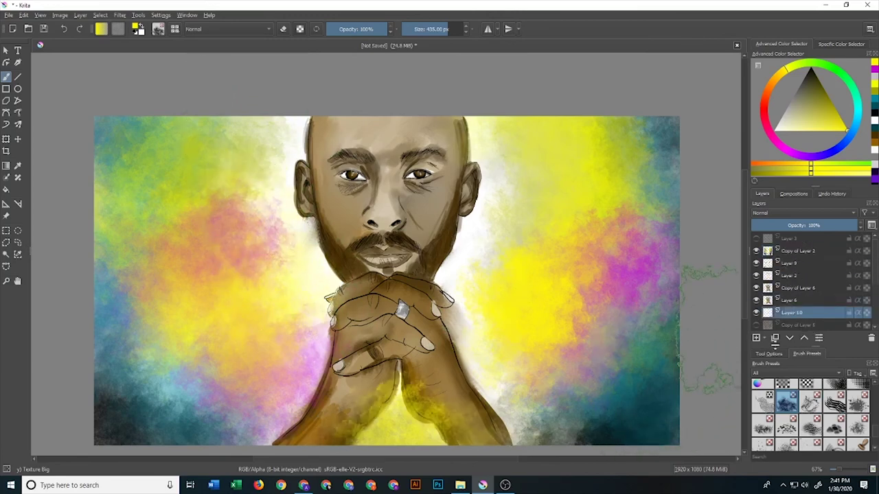
click(756, 338)
drag(529, 337, 500, 360)
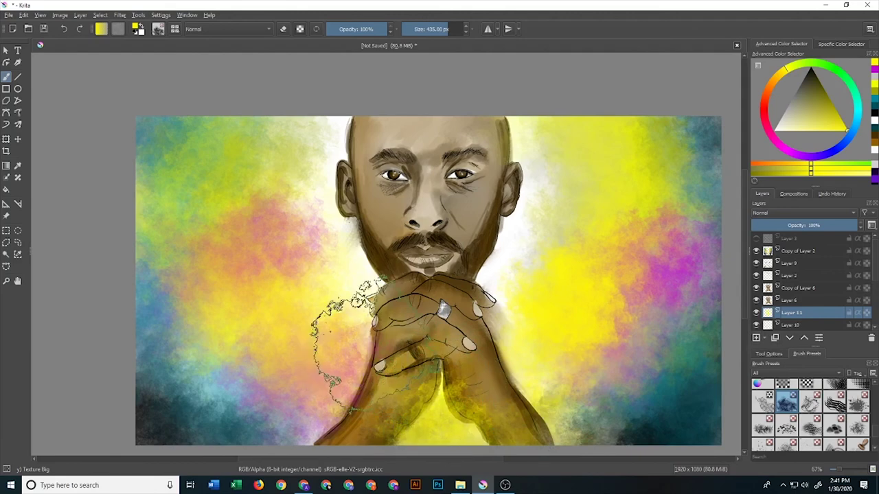
drag(314, 275, 296, 108)
On Copy of Layer 2, paint white mist beside the hands, then brush yellow back over parts.
ctrl+click(546, 269)
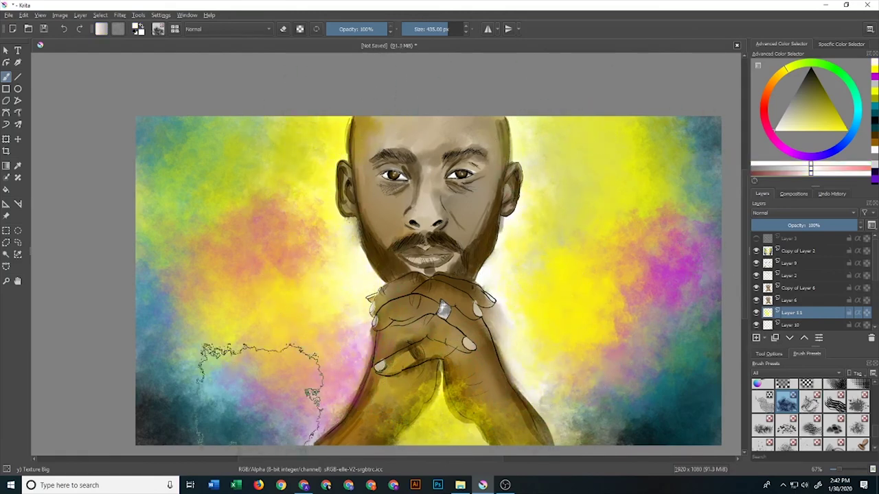
click(799, 251)
drag(520, 294, 597, 374)
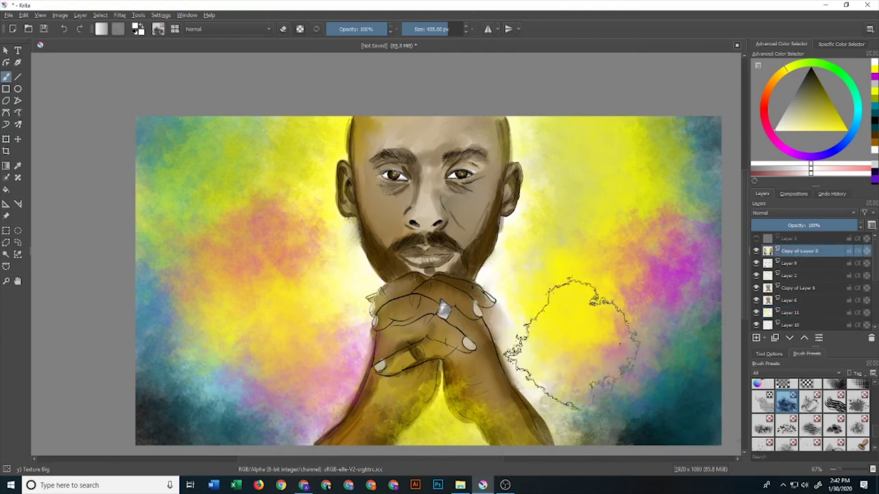
drag(290, 372, 185, 402)
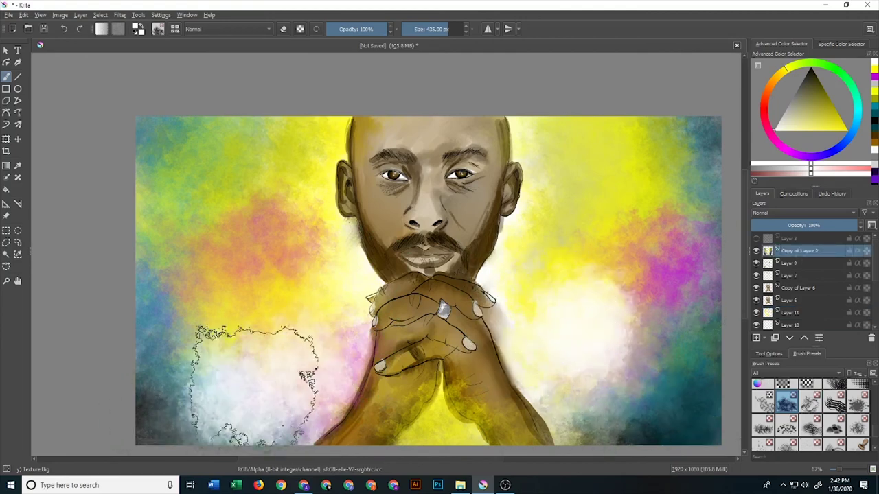
drag(557, 307, 581, 303)
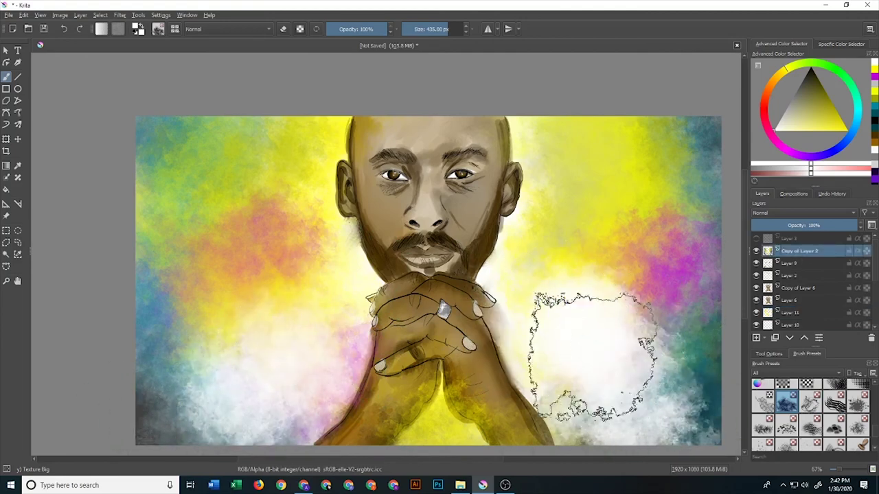
drag(809, 118, 846, 129)
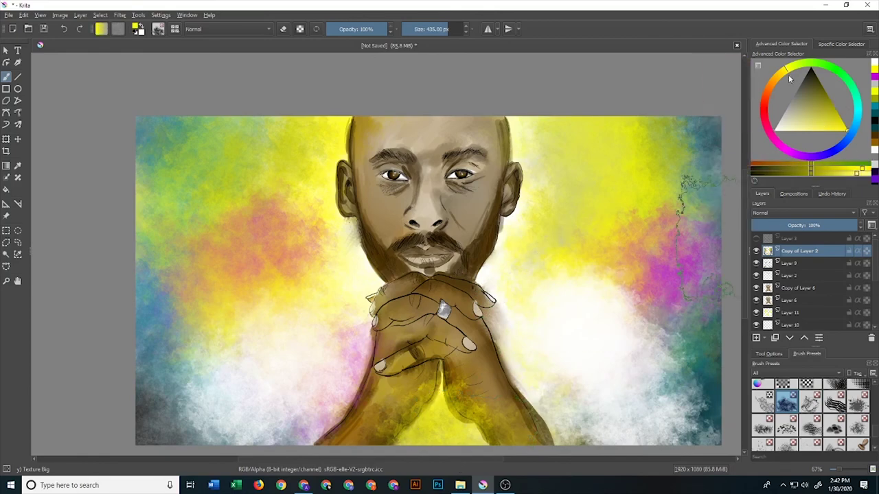
drag(628, 324, 609, 313)
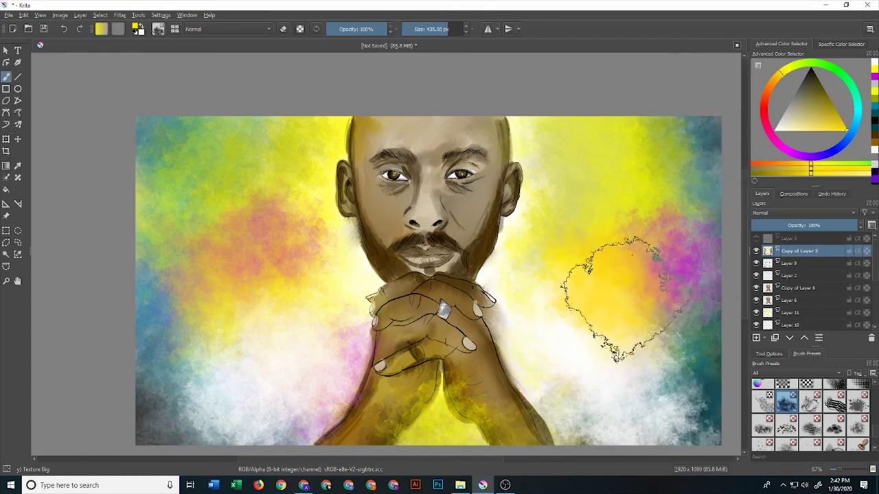
drag(168, 381, 144, 312)
Reset colours to black and white, choose a small pen brush, and show the reference photo at lower opacity.
key(d)
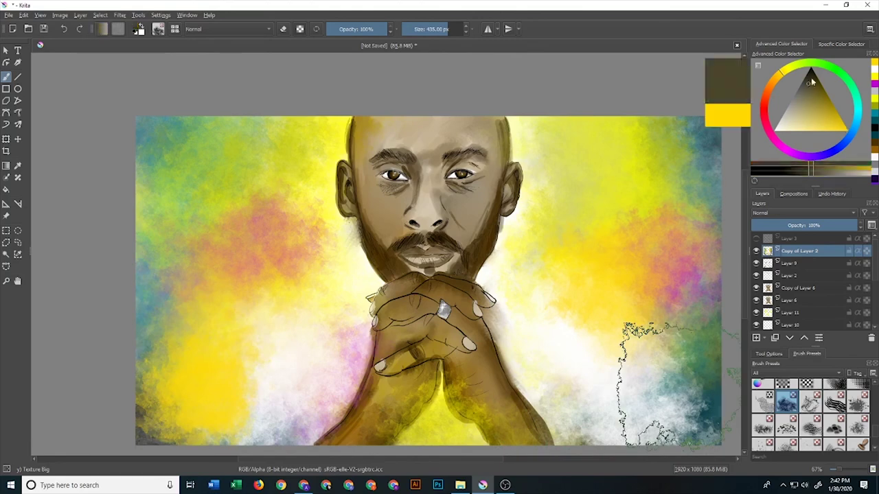
scroll(876, 399, up, 5)
scroll(876, 399, up, 2)
click(835, 413)
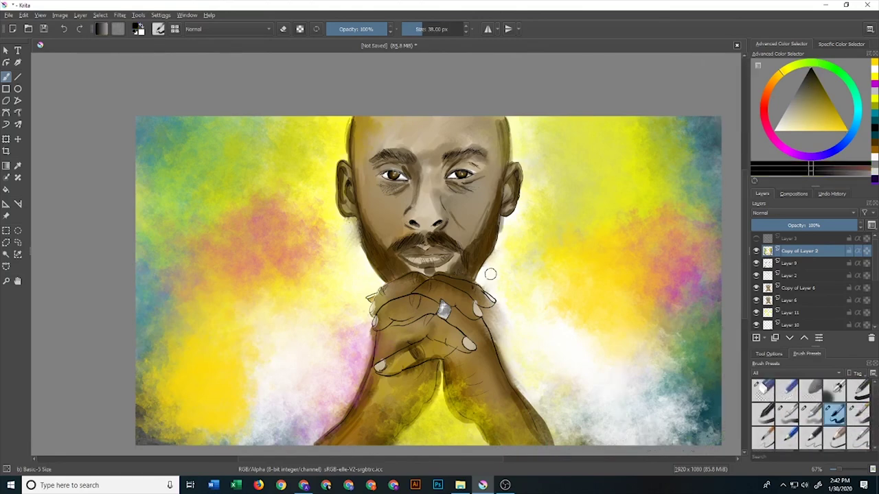
scroll(873, 280, down, 3)
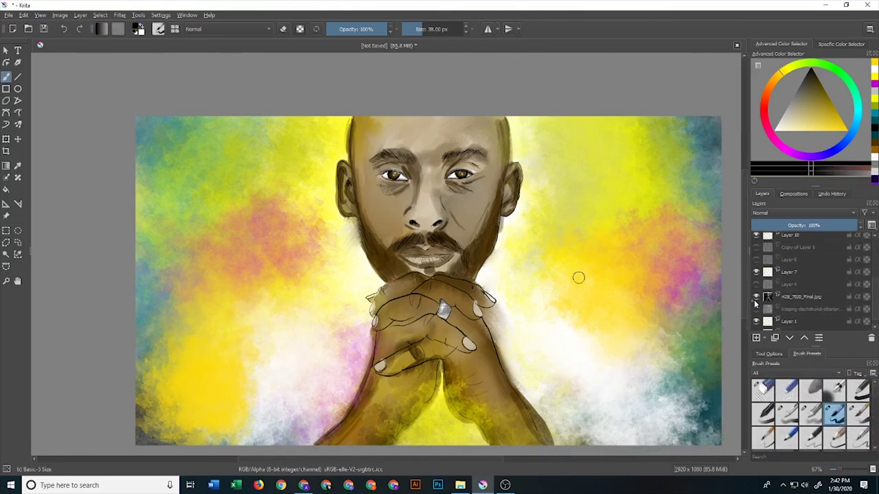
click(756, 297)
click(804, 296)
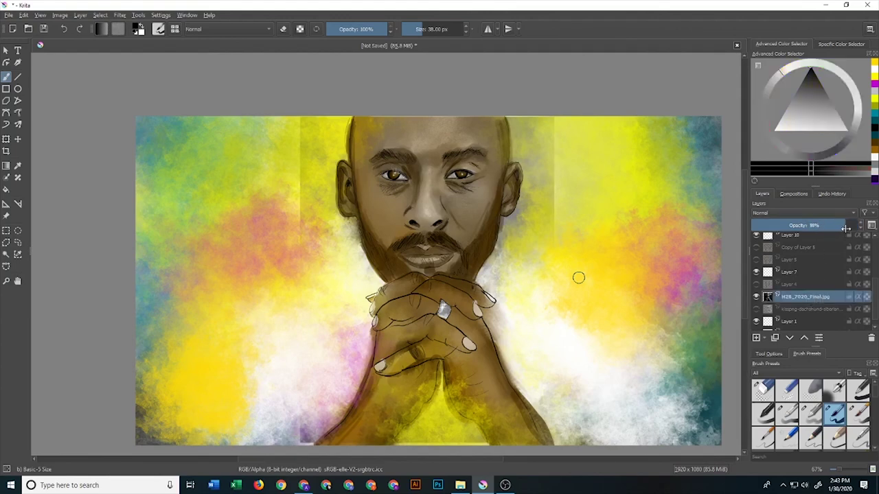
click(822, 226)
mouse_move(822, 234)
mouse_down()
mouse_move(815, 238)
mouse_move(846, 269)
mouse_up()
Hide Layer 11, draw a thin dark test stroke, and hide the reference photo again.
scroll(784, 296, up, 2)
scroll(762, 275, up, 1)
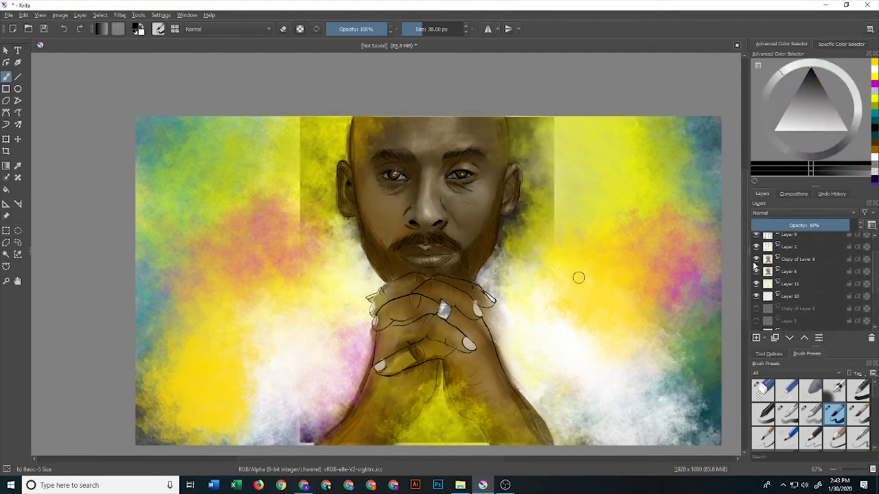
click(756, 271)
click(756, 271)
click(756, 284)
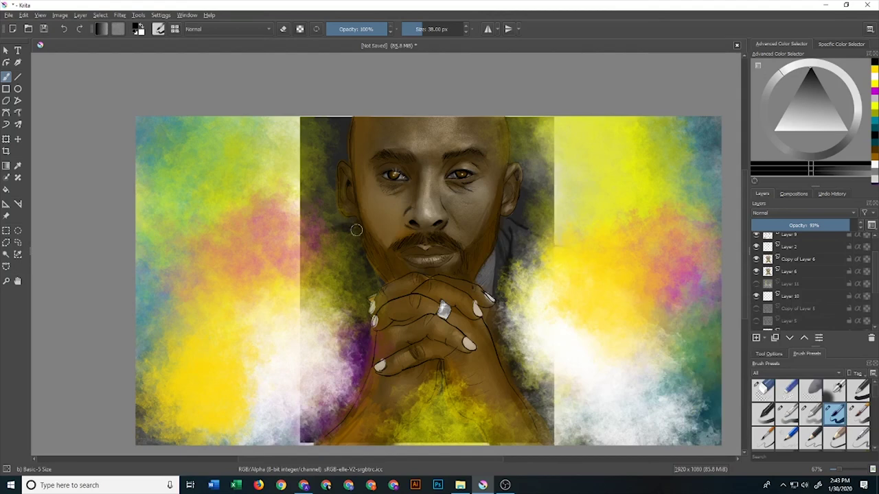
drag(300, 237, 231, 292)
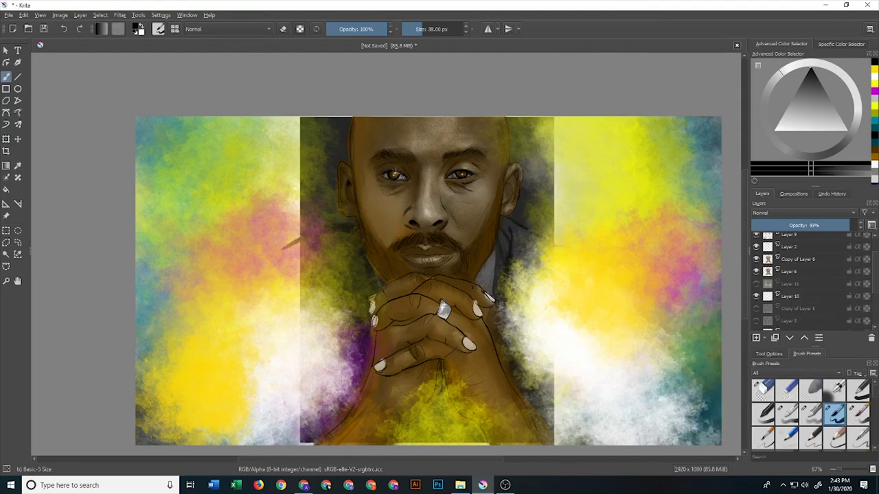
scroll(803, 289, down, 2)
click(757, 304)
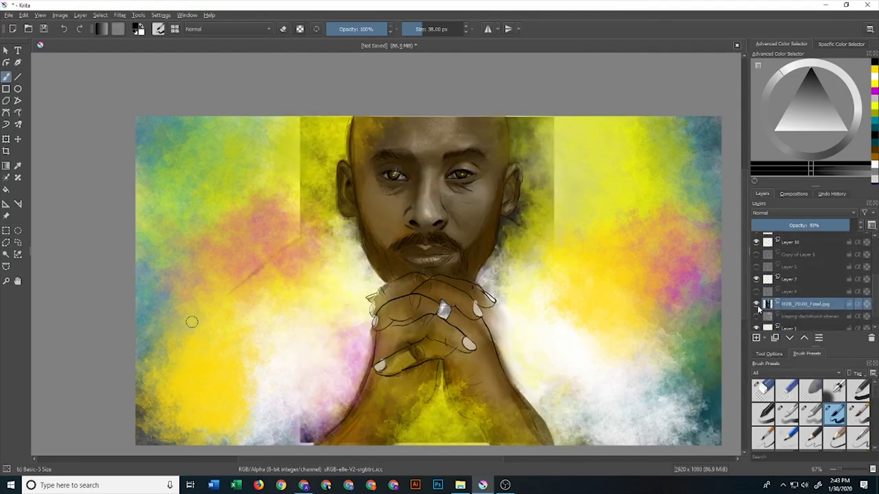
Add Layer 12, hide the HZB_2020_Final.jpg yellow rectangle layer, and pick a dark shade.
click(802, 292)
key(Insert)
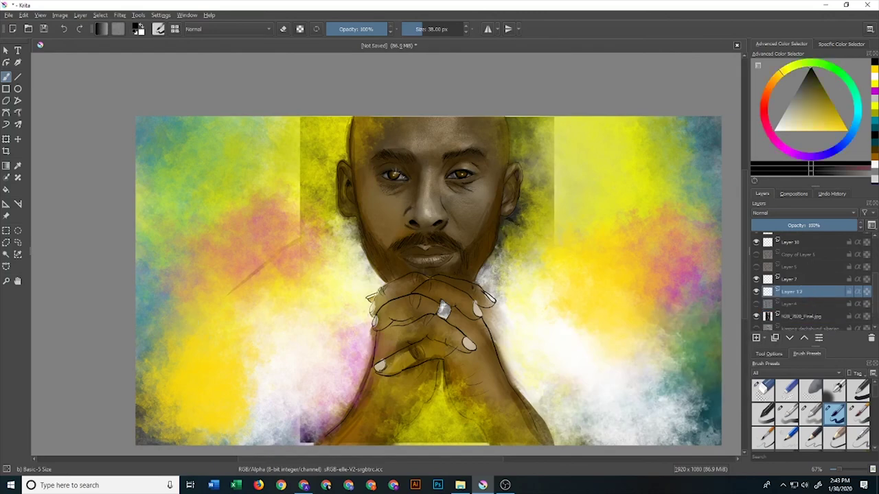
click(758, 316)
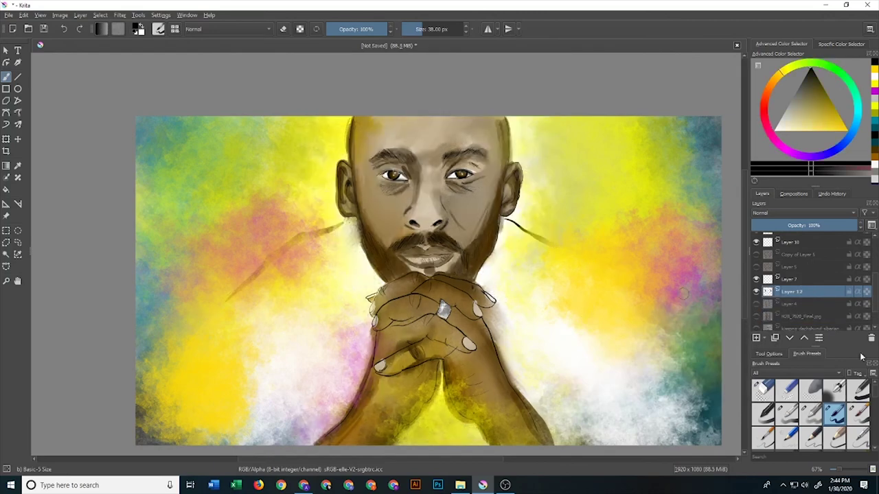
click(802, 81)
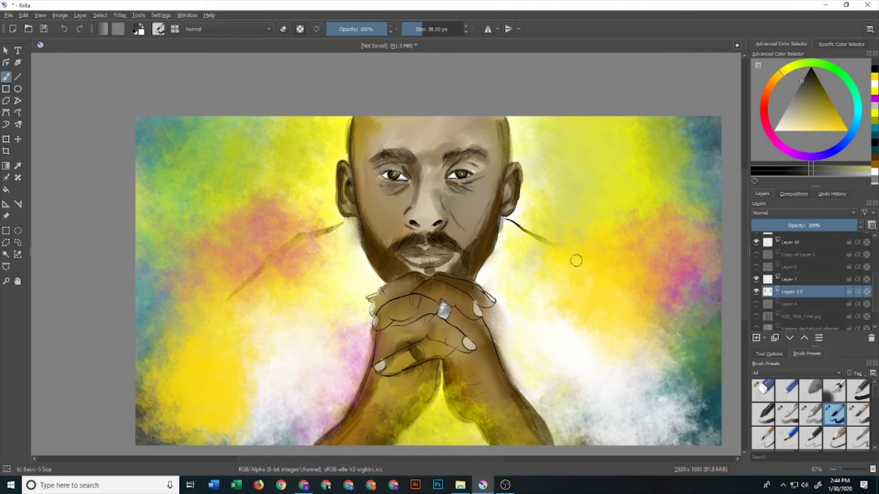
Move Layer 12 between Layer 2 and Copy of Layer 6, darken the colour, and add Layer 13 on top.
drag(813, 296, 813, 248)
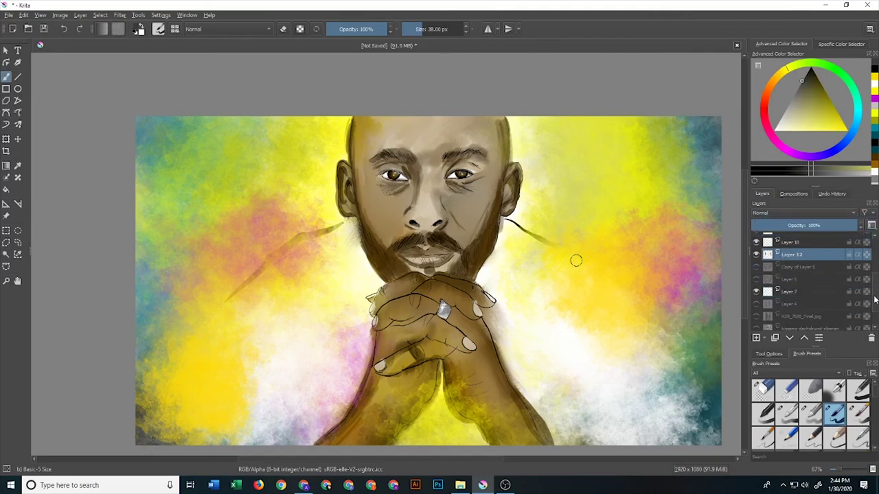
scroll(816, 310, up, 2)
mouse_move(816, 310)
mouse_down()
mouse_move(828, 267)
mouse_move(820, 246)
mouse_up()
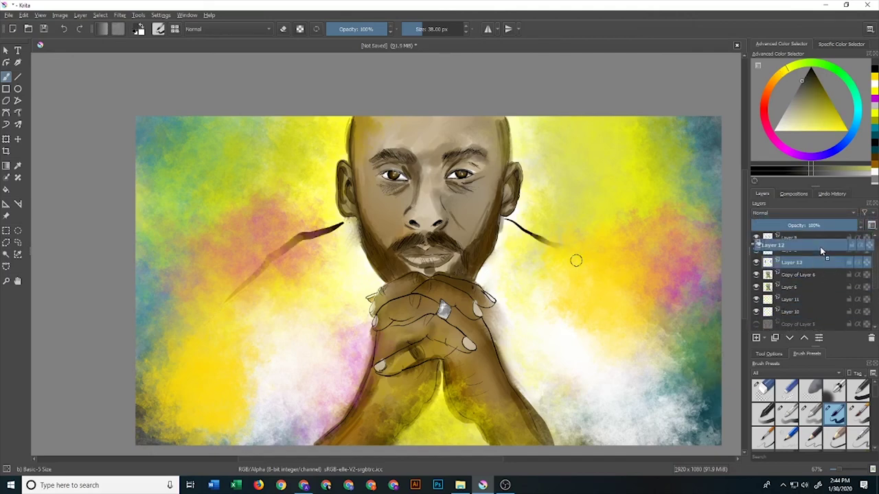
click(797, 88)
drag(796, 87, 805, 74)
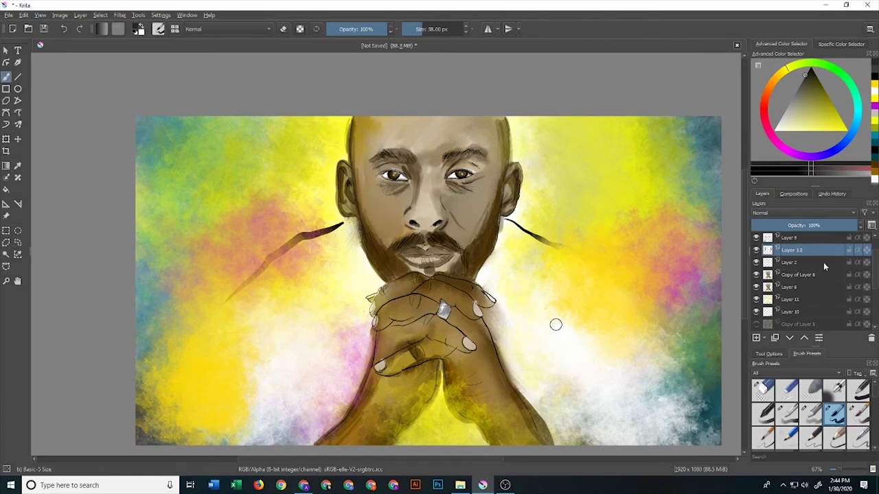
scroll(824, 275, up, 1)
click(756, 338)
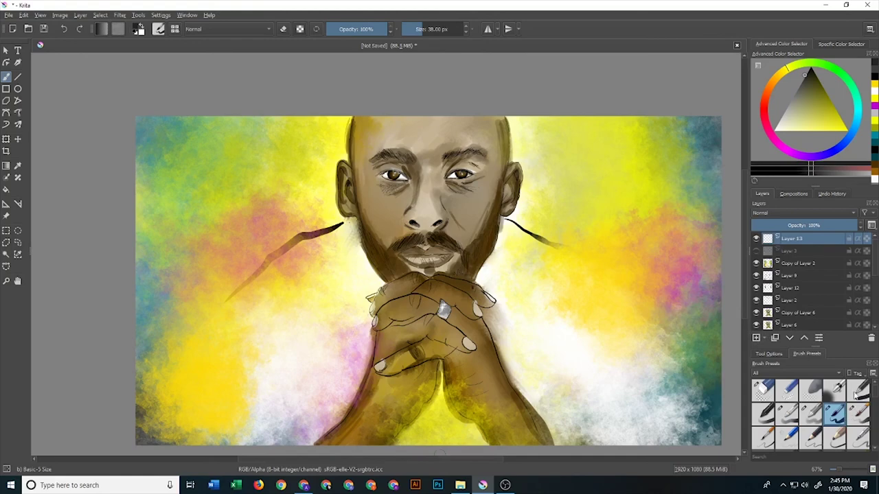
On Copy of Layer 2, pick cyan and select the Texture Spray brush preset.
click(798, 263)
drag(823, 110, 859, 123)
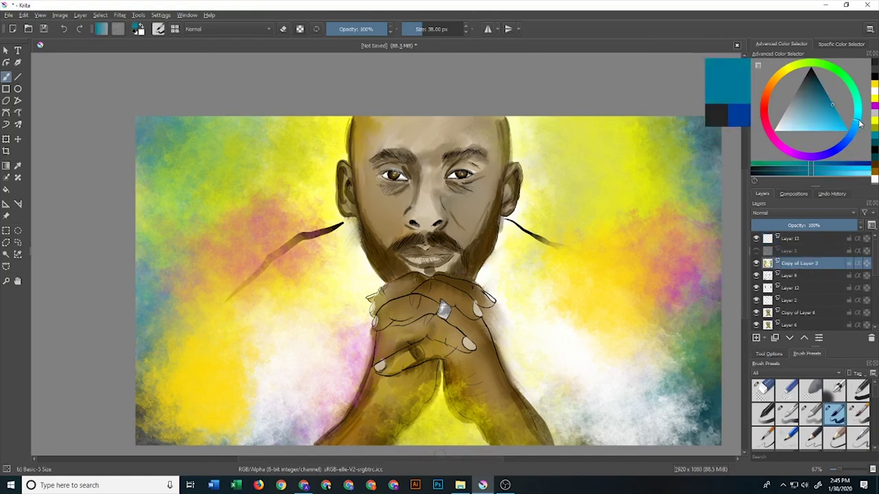
scroll(793, 401, down, 3)
scroll(793, 402, down, 3)
scroll(793, 402, down, 3)
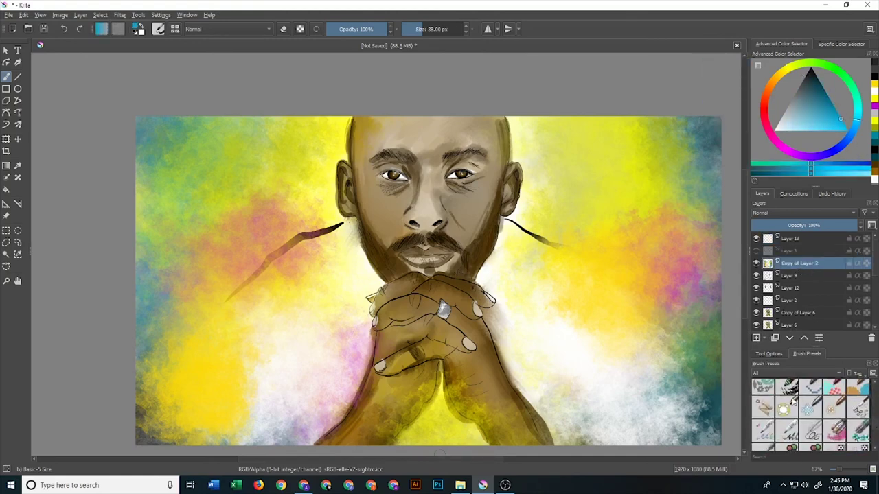
click(788, 390)
scroll(791, 400, down, 3)
scroll(875, 440, down, 3)
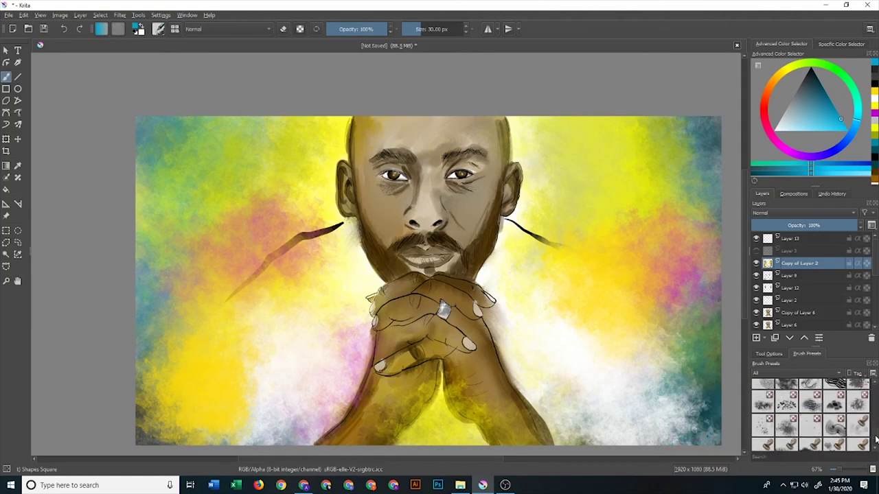
click(786, 425)
Spray cyan speckles over the lower background, then green over the lower left.
drag(652, 432, 693, 412)
drag(584, 429, 666, 330)
drag(673, 371, 652, 320)
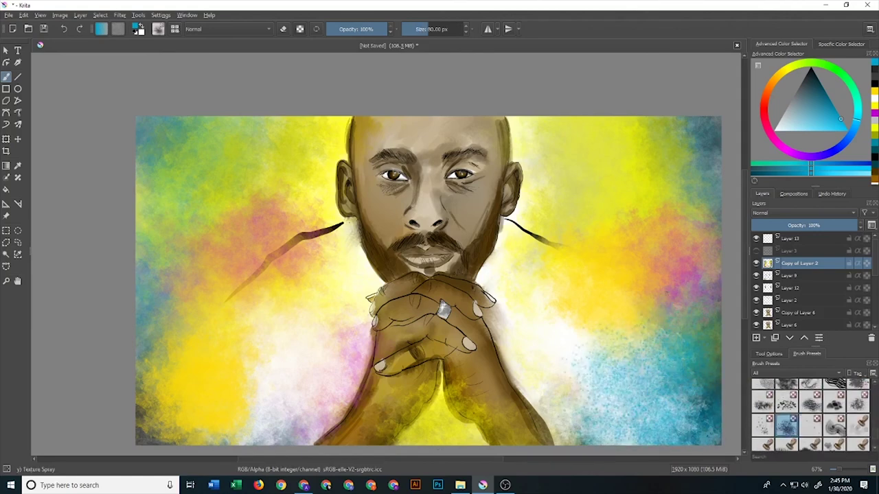
mouse_move(206, 432)
mouse_down()
mouse_move(303, 405)
mouse_move(206, 309)
mouse_move(156, 237)
mouse_move(302, 337)
mouse_move(329, 288)
mouse_up()
mouse_move(589, 294)
mouse_down()
mouse_move(536, 370)
mouse_move(570, 405)
mouse_move(652, 206)
mouse_move(633, 326)
mouse_up()
click(850, 94)
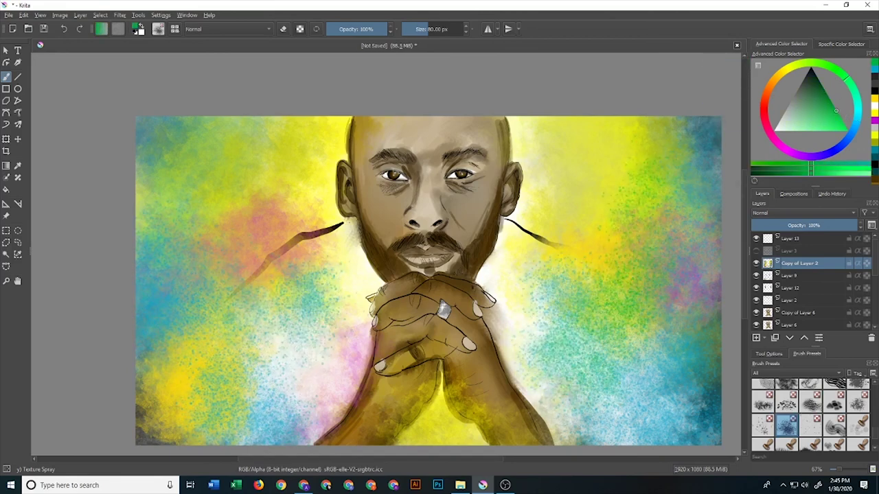
mouse_move(309, 426)
mouse_down()
mouse_move(275, 357)
mouse_move(193, 240)
mouse_up()
drag(172, 330, 199, 340)
Spray orange speckles over the right background and along the bottom.
click(772, 80)
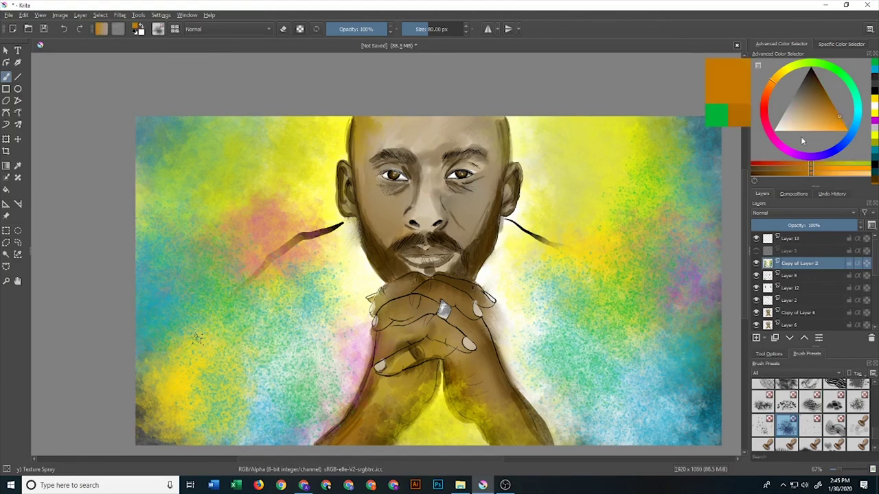
mouse_move(570, 288)
mouse_down()
mouse_move(522, 206)
mouse_move(618, 241)
mouse_move(597, 412)
mouse_move(570, 436)
mouse_up()
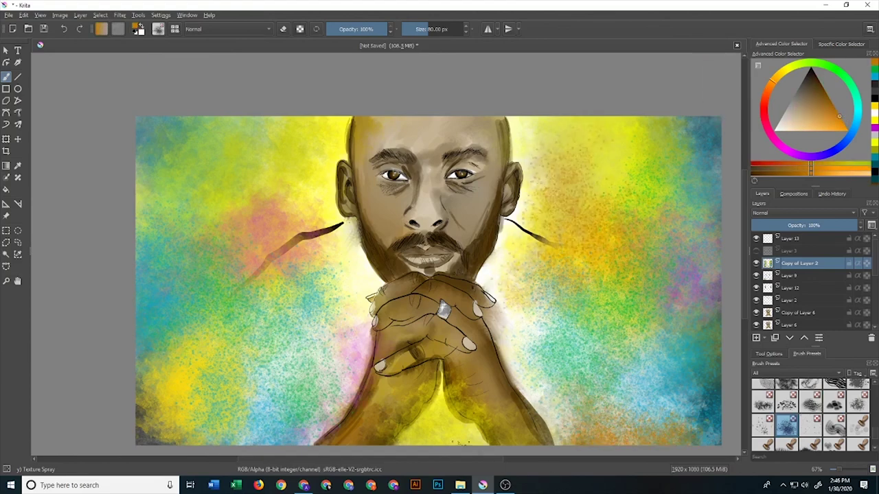
drag(481, 436, 405, 440)
mouse_move(322, 432)
mouse_down()
mouse_move(254, 412)
mouse_move(220, 275)
mouse_up()
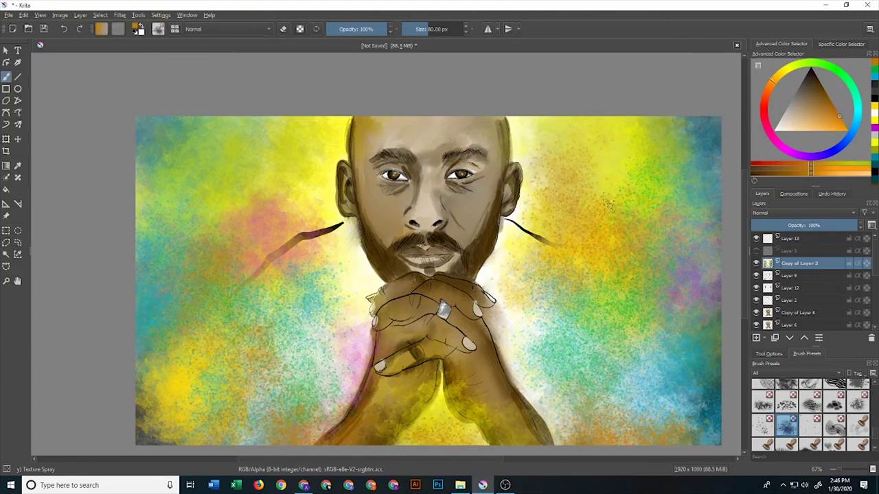
Spray magenta over the lower-left, right edge and corners, then deepen the magenta.
click(783, 147)
drag(330, 412, 275, 330)
drag(296, 378, 206, 295)
mouse_move(275, 261)
mouse_down()
mouse_move(196, 343)
mouse_move(255, 419)
mouse_up()
mouse_move(522, 206)
mouse_down()
mouse_move(584, 330)
mouse_move(687, 398)
mouse_move(582, 439)
mouse_up()
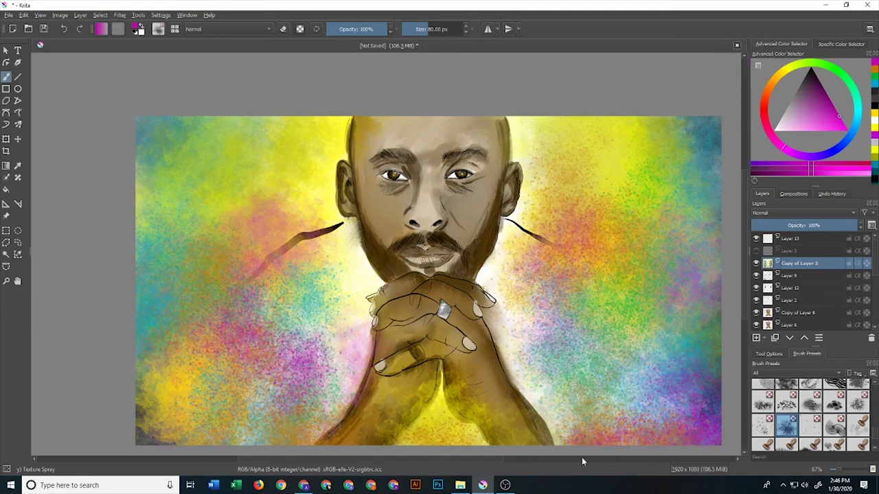
drag(694, 363, 701, 261)
drag(693, 227, 618, 412)
drag(158, 131, 148, 220)
click(831, 102)
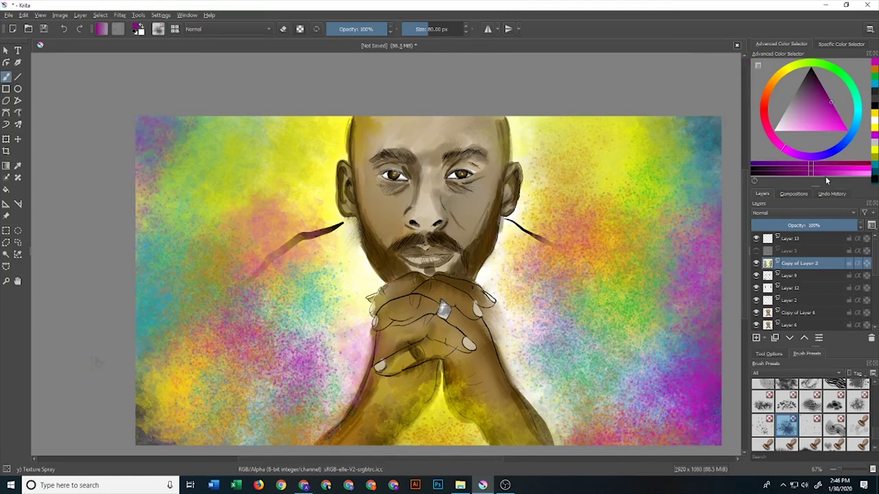
Spray purple speckles across the background, then lighten the colour to pale lavender.
click(851, 108)
drag(549, 370, 687, 206)
drag(687, 137, 680, 199)
drag(268, 186, 158, 309)
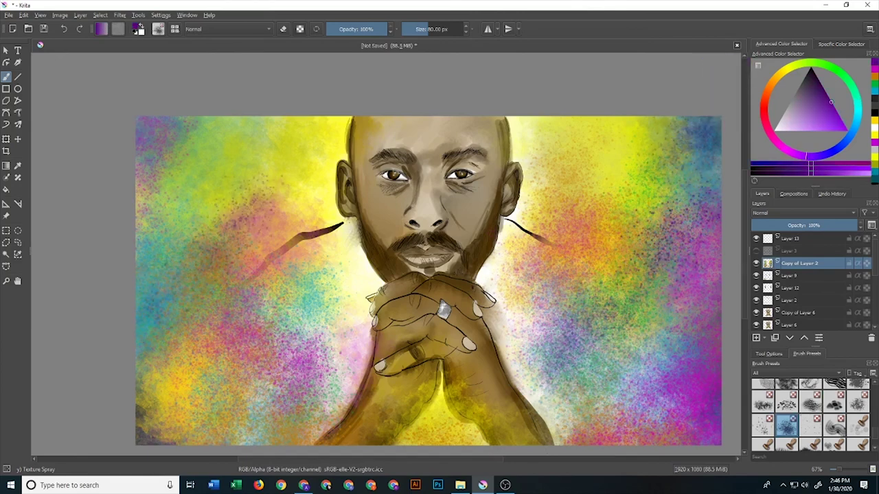
drag(144, 272, 274, 357)
drag(261, 302, 247, 439)
drag(227, 123, 303, 158)
drag(812, 114, 811, 132)
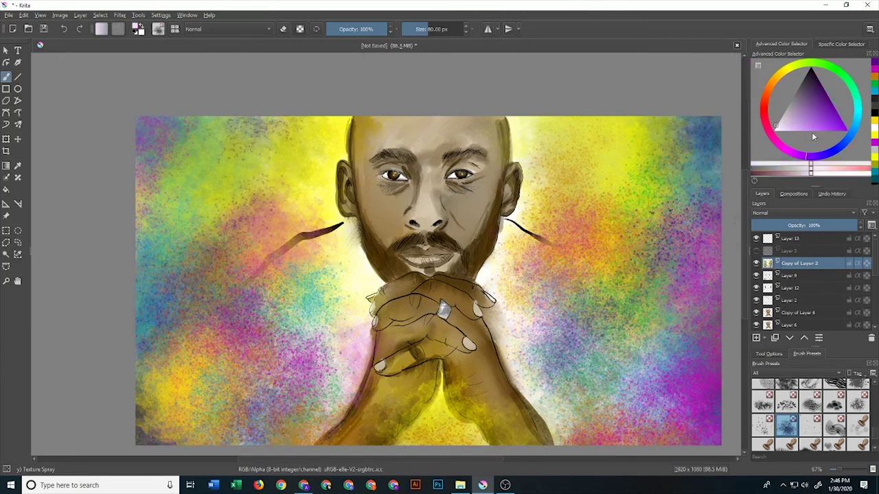
scroll(810, 412, up, 5)
scroll(811, 412, down, 3)
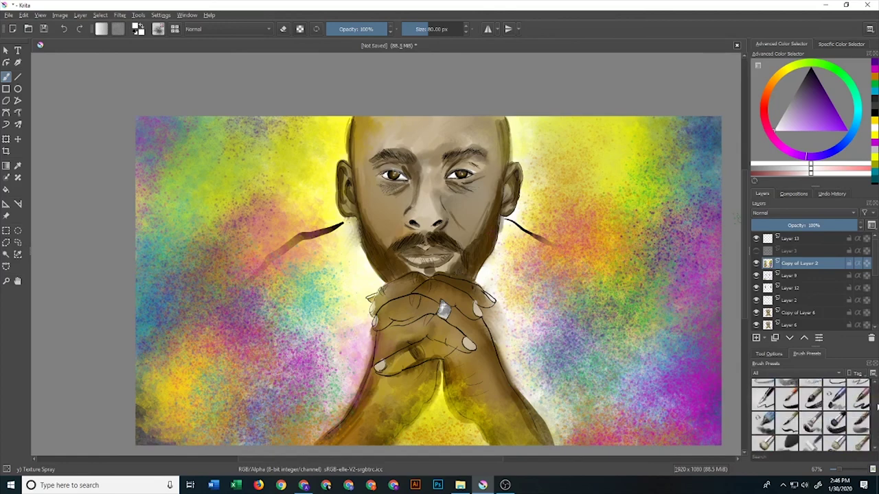
scroll(811, 412, down, 2)
Select the Basic-5 Size ink brush and reset the painting colour to black.
click(833, 405)
key(d)
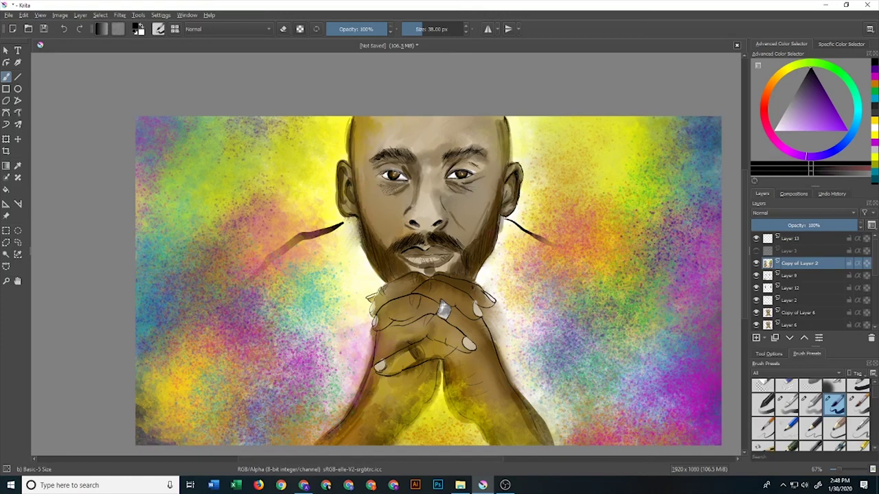
Ink dark outlines along both forearms and the gap between them, undoing stray strokes.
drag(349, 118, 344, 150)
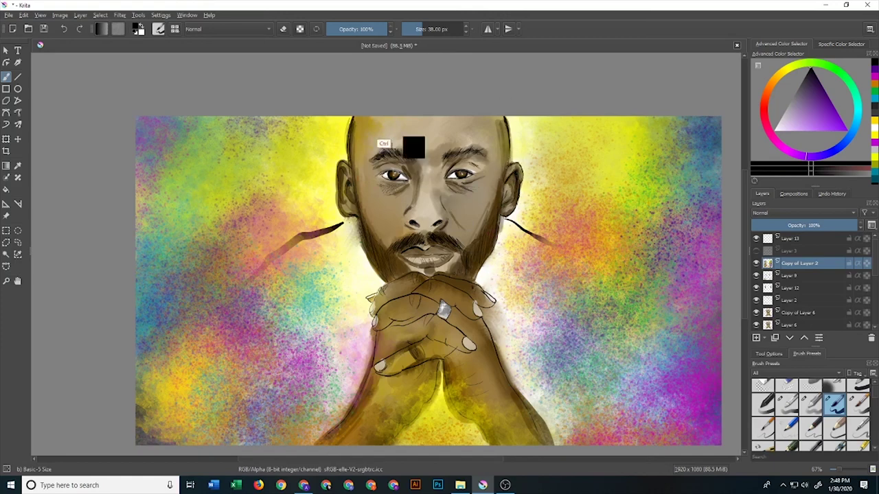
key(ctrl+z)
drag(437, 378, 412, 427)
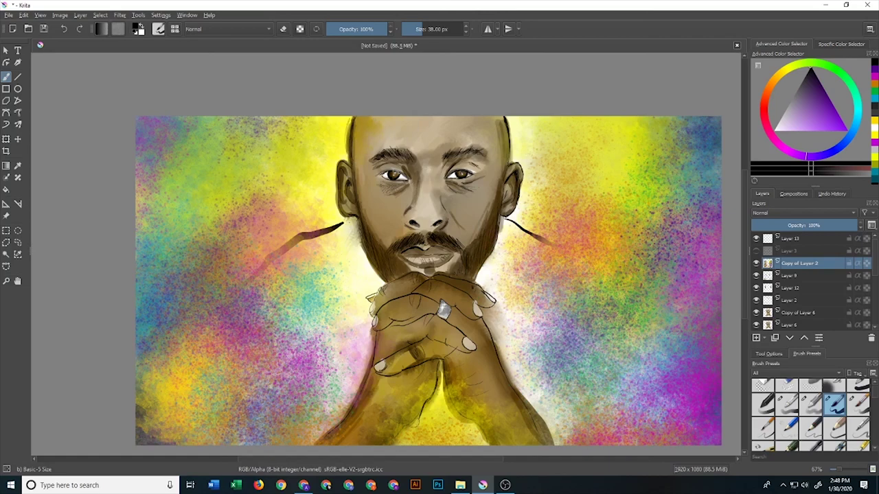
drag(358, 405, 314, 444)
drag(375, 350, 362, 389)
drag(444, 372, 466, 419)
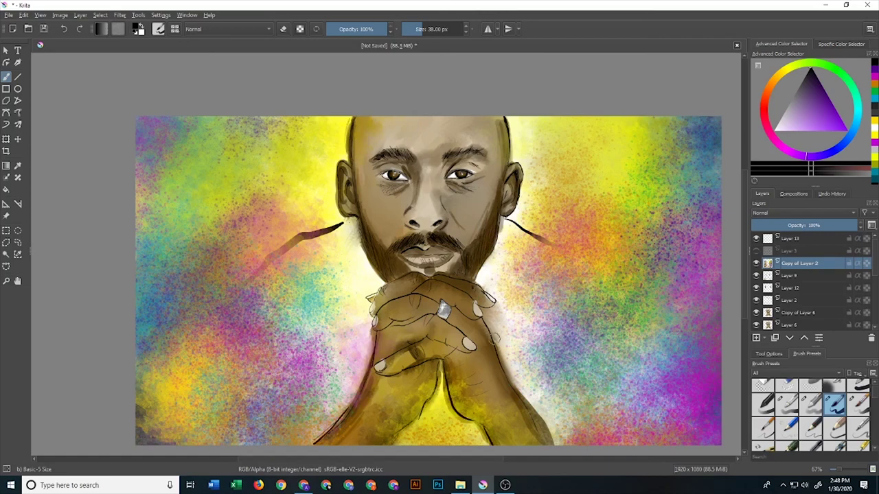
drag(526, 400, 552, 444)
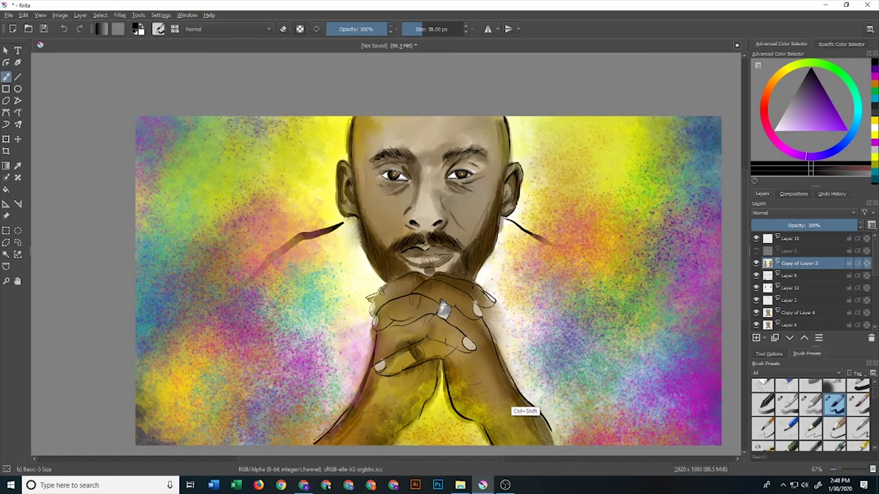
key(ctrl+z)
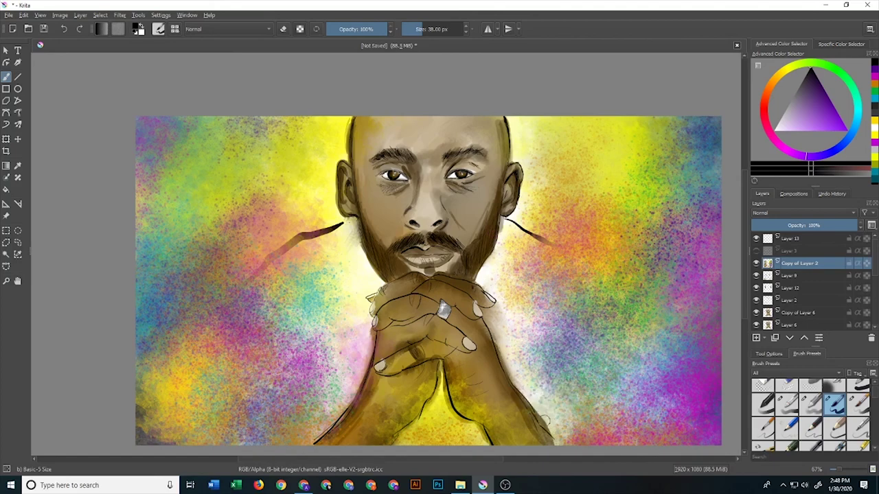
Reset the colour to black and handwrite "We will miss you..." right of the hands.
ctrl+click(518, 324)
click(806, 93)
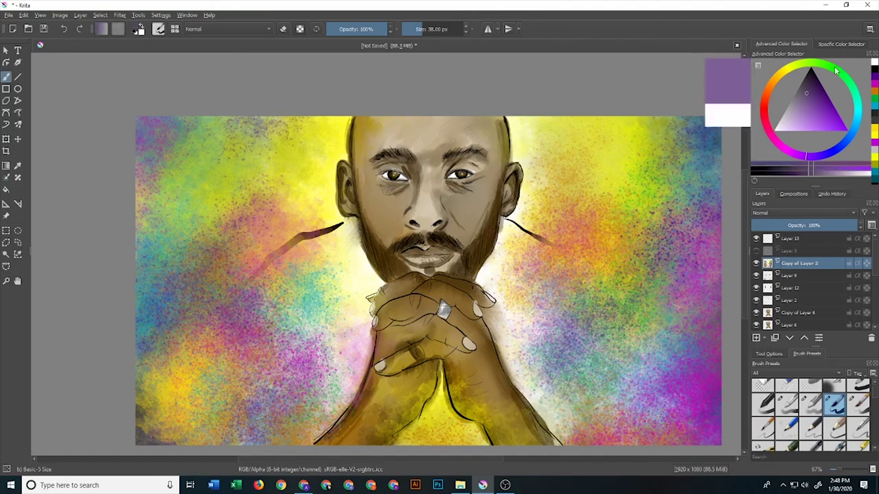
key(d)
mouse_move(526, 311)
mouse_down()
mouse_move(543, 335)
mouse_move(560, 259)
mouse_up()
drag(563, 320, 683, 219)
click(657, 218)
drag(566, 352, 583, 361)
mouse_move(586, 340)
mouse_down()
mouse_move(569, 415)
mouse_move(598, 351)
mouse_up()
drag(600, 339, 619, 343)
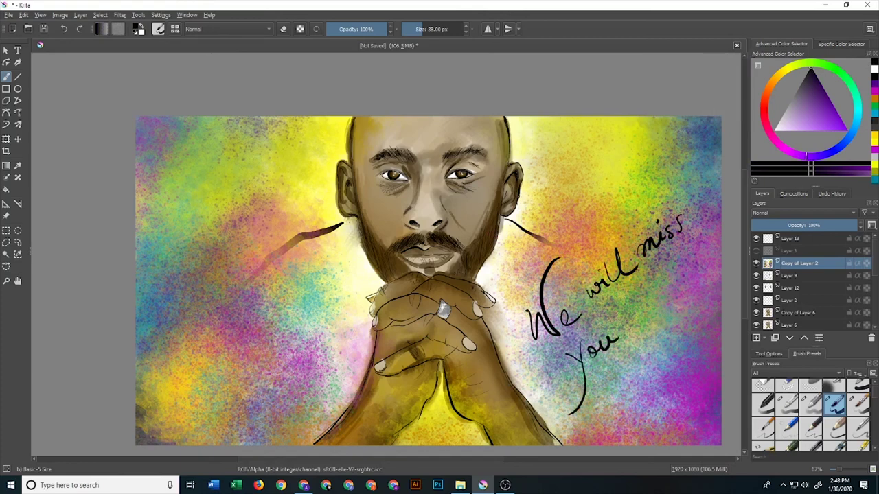
scroll(810, 412, down, 5)
scroll(811, 412, down, 5)
Select the Stamp Shoujo Bubbles brush preset and swap the painting colour to white.
click(811, 412)
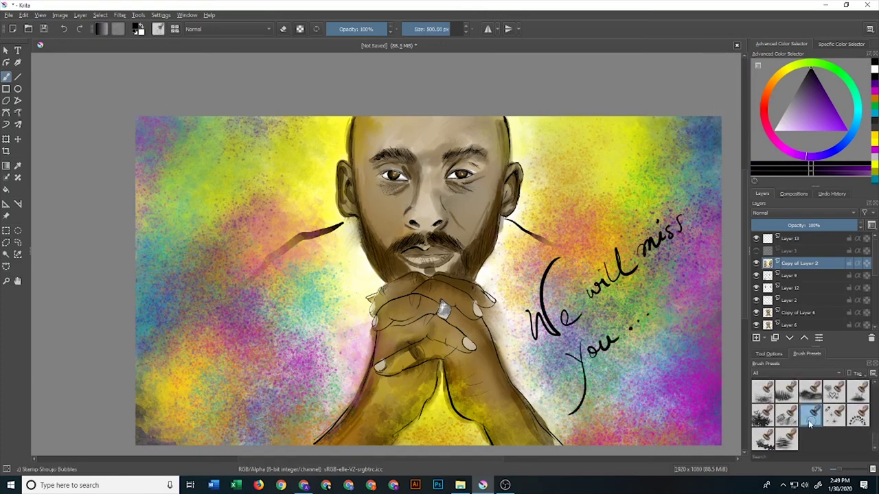
key(x)
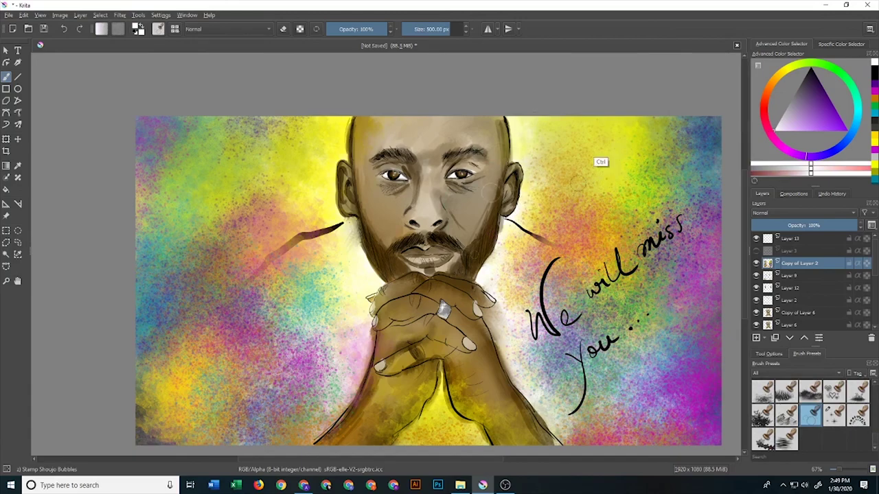